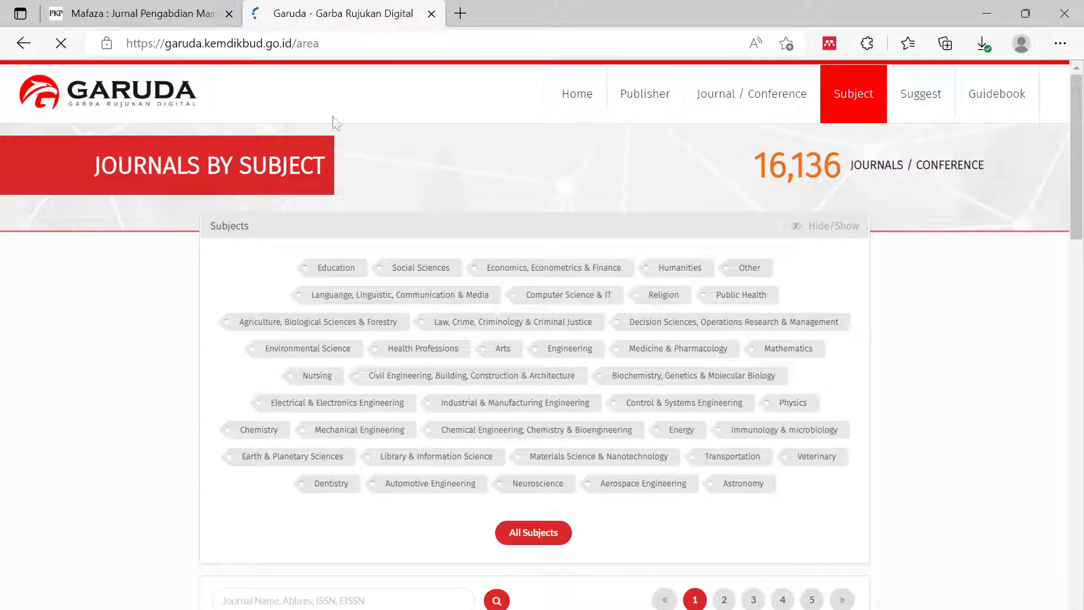
- Scroll through the Mafaza homepage's About text and Vol. 2 No. 1 (2022) articles, then return to the top
{"action": "left_click", "coordinate": [163, 16]}
{"action": "scroll", "coordinate": [535, 232], "scroll_direction": "up", "scroll_amount": 20}
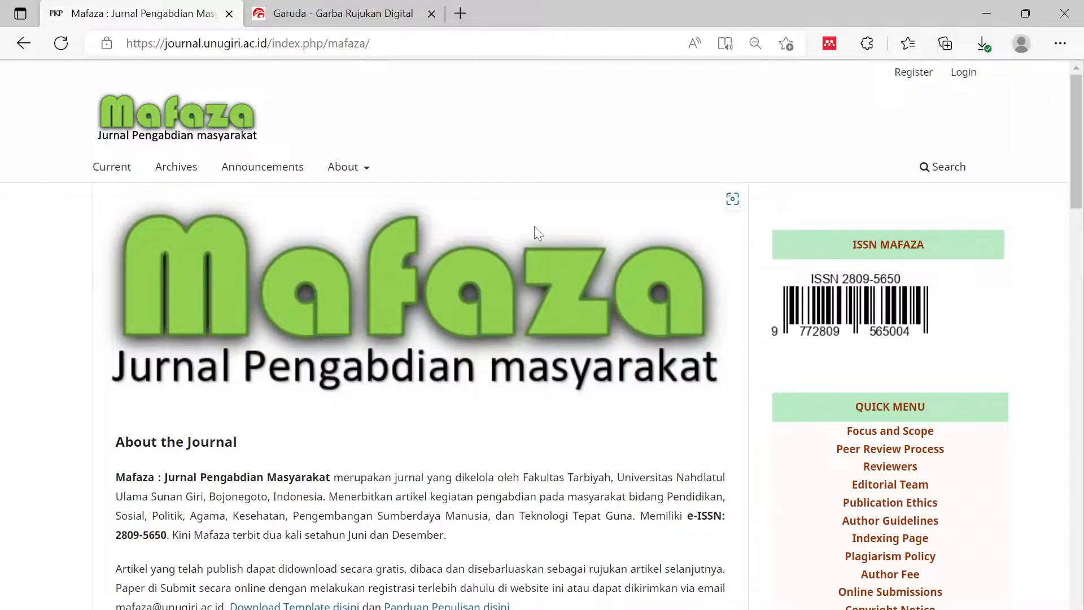
{"action": "scroll", "coordinate": [534, 226], "scroll_direction": "down", "scroll_amount": 9}
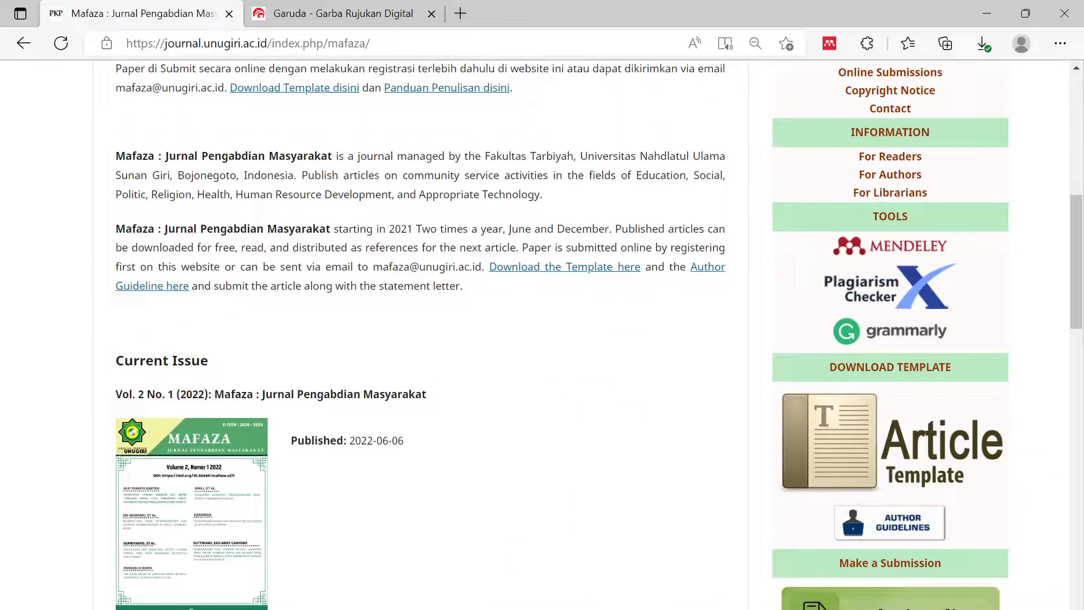
{"action": "scroll", "coordinate": [536, 245], "scroll_direction": "down", "scroll_amount": 10}
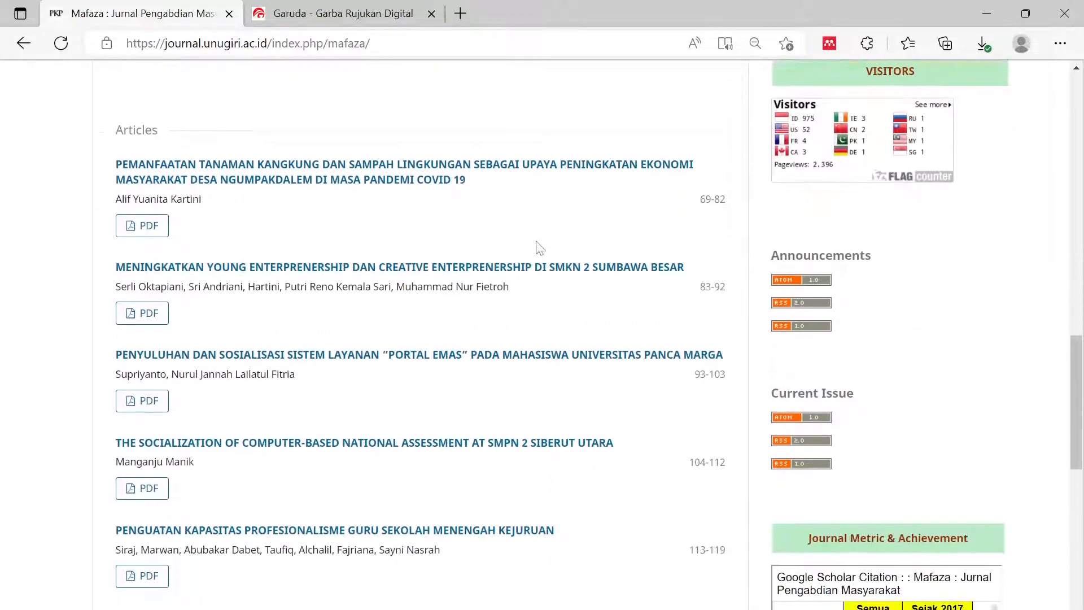
{"action": "scroll", "coordinate": [536, 248], "scroll_direction": "down", "scroll_amount": 7}
{"action": "scroll", "coordinate": [538, 247], "scroll_direction": "up", "scroll_amount": 8}
{"action": "scroll", "coordinate": [541, 248], "scroll_direction": "up", "scroll_amount": 18}
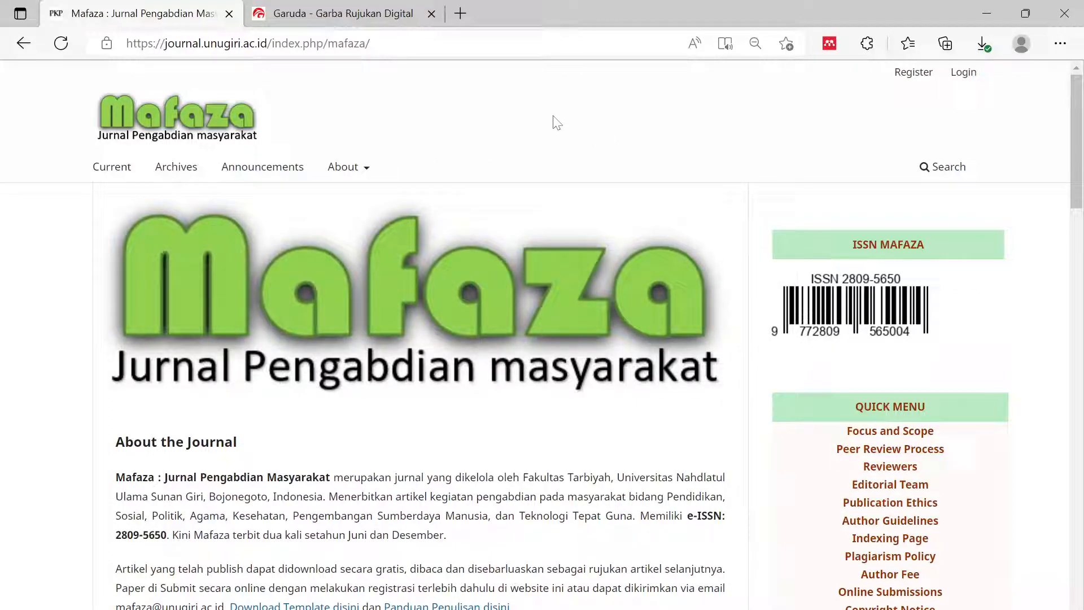
- Go from the Garuda home page to the Suggest page with the New Journal Suggestion Form
{"action": "left_click", "coordinate": [343, 15]}
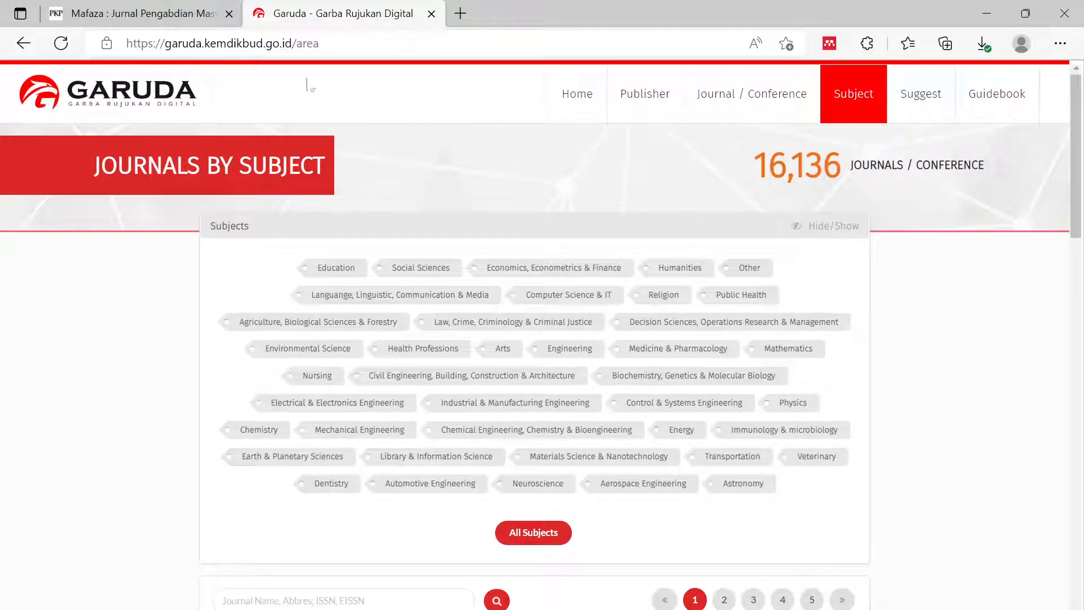
{"action": "left_click", "coordinate": [580, 107]}
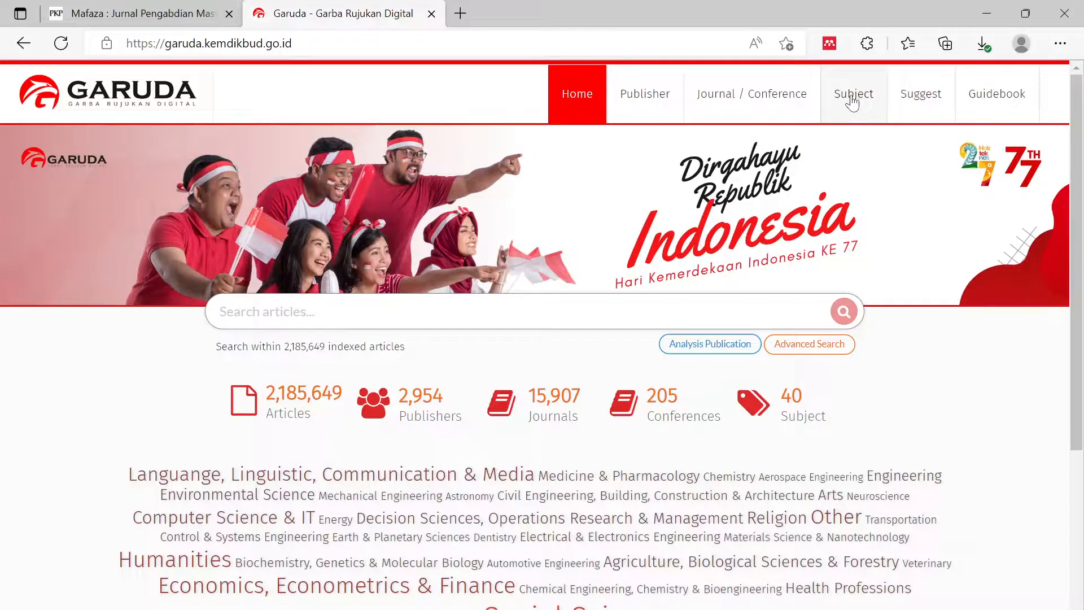
{"action": "left_click", "coordinate": [923, 106]}
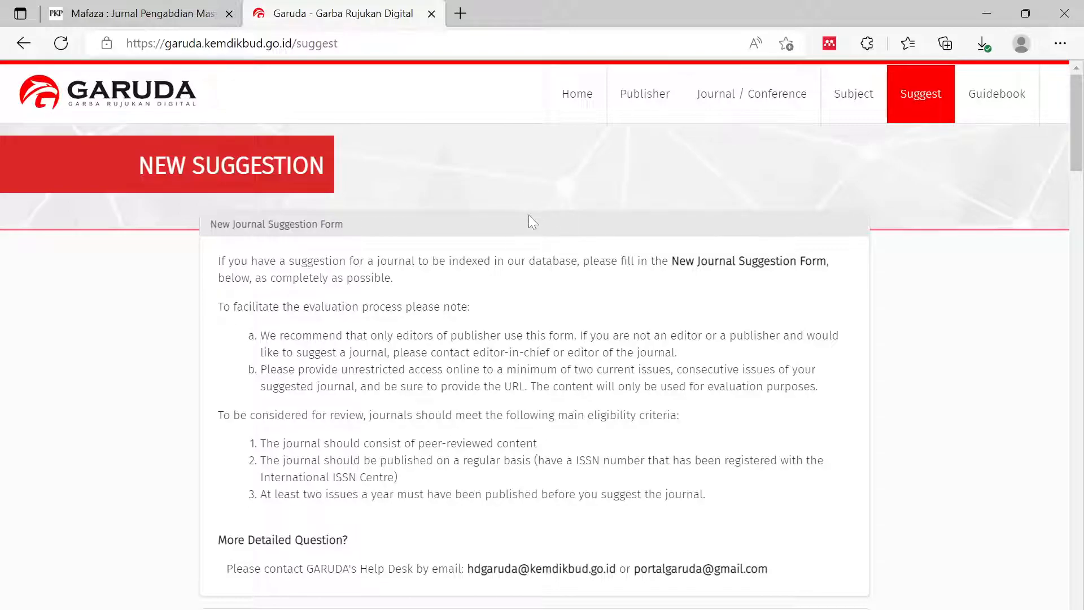
{"action": "scroll", "coordinate": [496, 241], "scroll_direction": "down", "scroll_amount": 2}
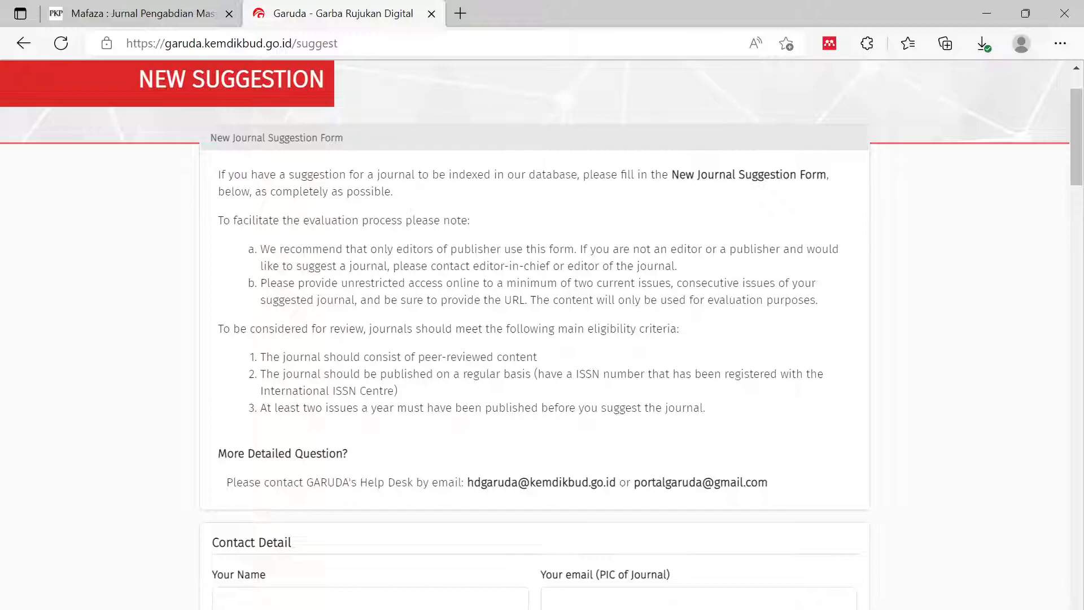
{"action": "scroll", "coordinate": [260, 170], "scroll_direction": "down", "scroll_amount": 2}
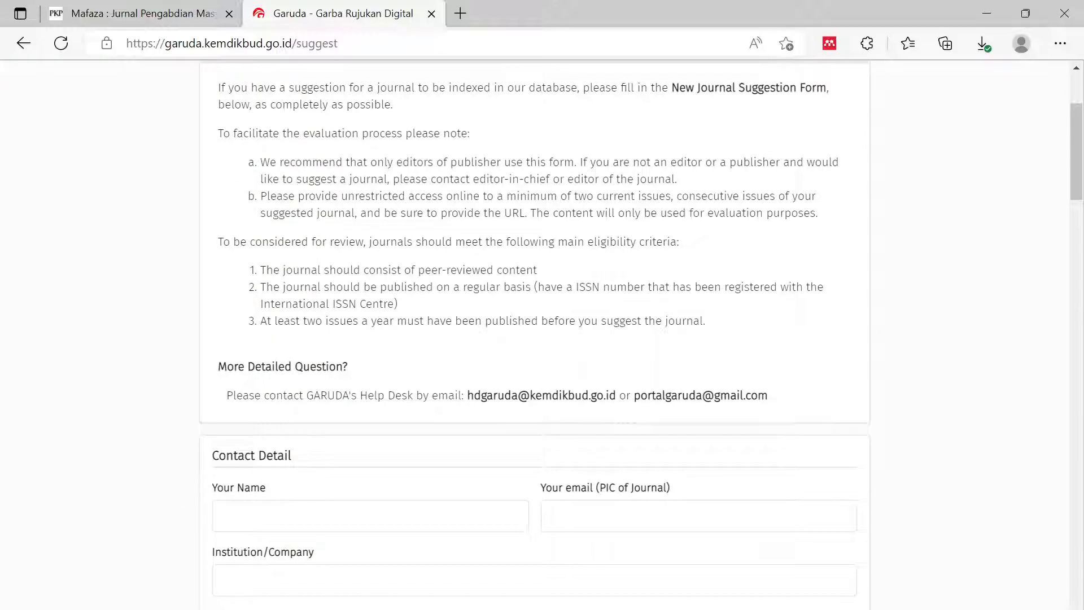
{"action": "scroll", "coordinate": [265, 170], "scroll_direction": "up", "scroll_amount": 2}
{"action": "scroll", "coordinate": [276, 187], "scroll_direction": "down", "scroll_amount": 2}
{"action": "left_click_drag", "start_coordinate": [260, 270], "coordinate": [472, 272]}
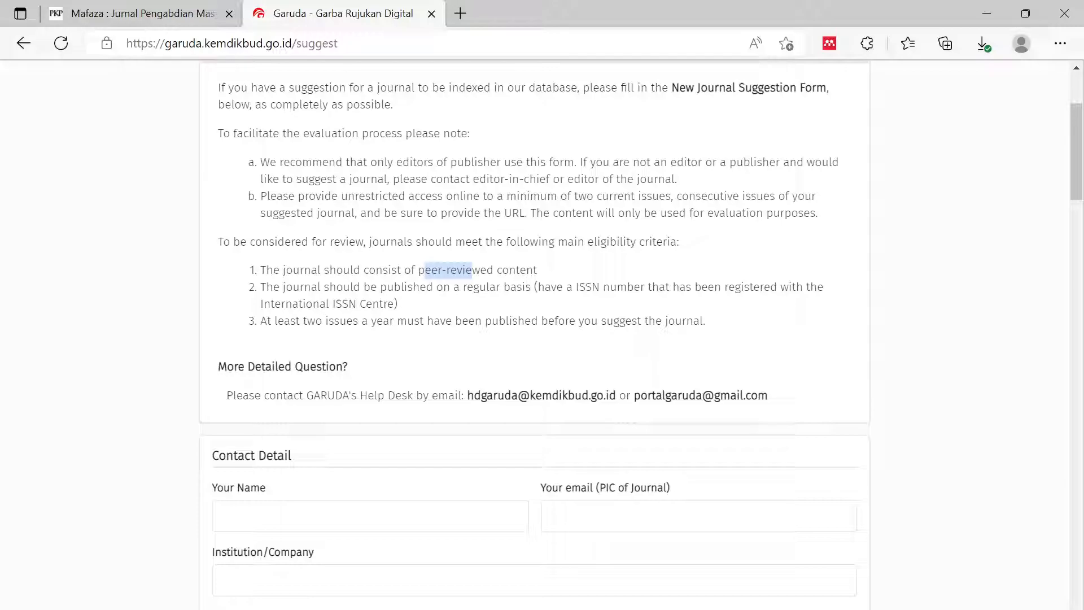
{"action": "left_click_drag", "start_coordinate": [303, 320], "coordinate": [357, 320]}
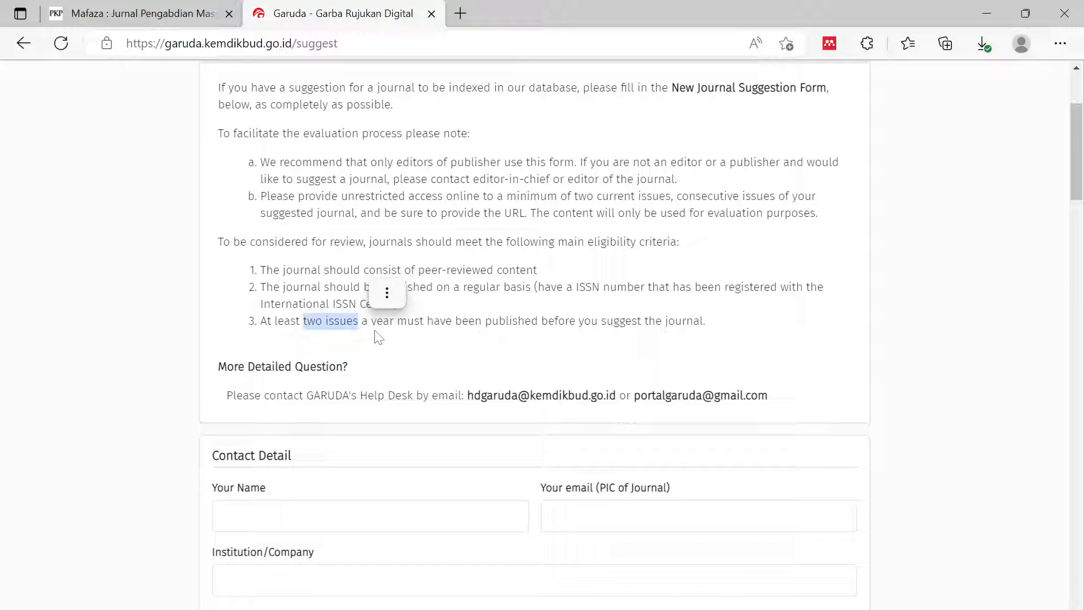
{"action": "left_click", "coordinate": [366, 302]}
{"action": "scroll", "coordinate": [364, 299], "scroll_direction": "up", "scroll_amount": 2}
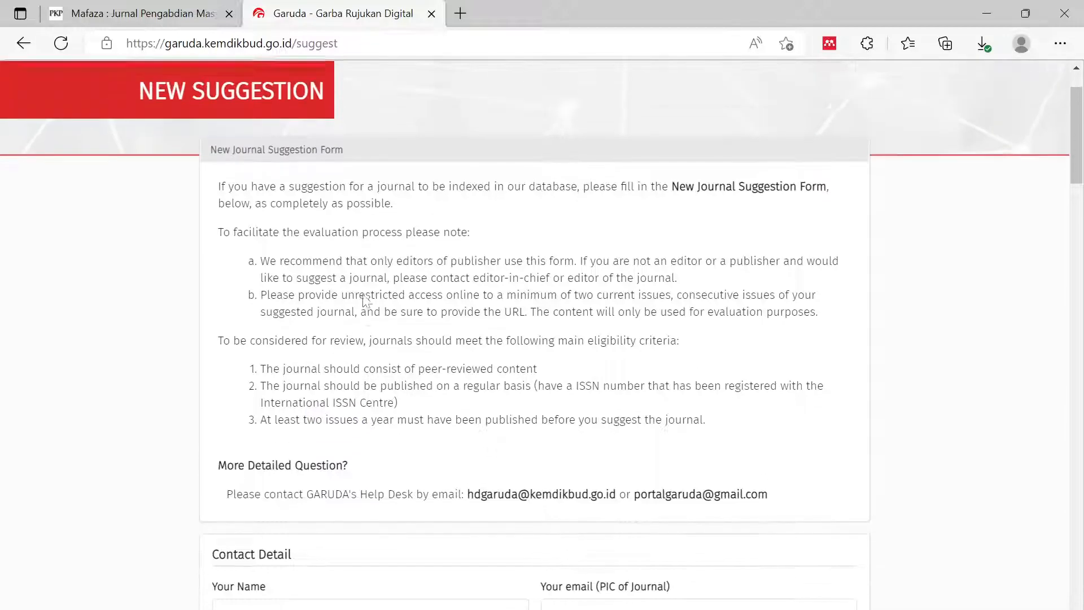
{"action": "scroll", "coordinate": [364, 299], "scroll_direction": "down", "scroll_amount": 2}
{"action": "scroll", "coordinate": [364, 299], "scroll_direction": "up", "scroll_amount": 3}
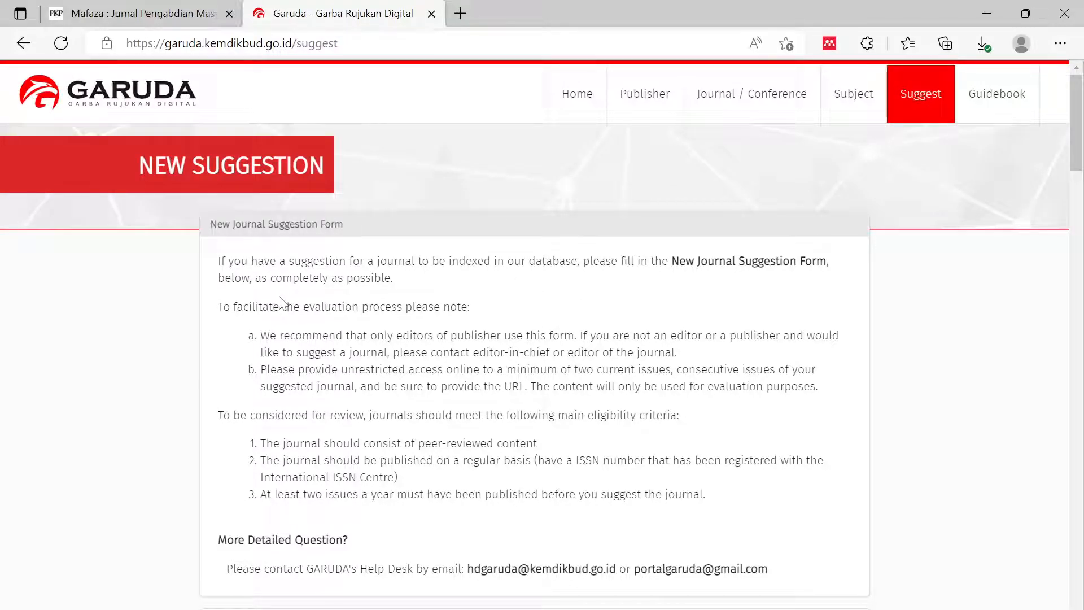
{"action": "scroll", "coordinate": [561, 295], "scroll_direction": "down", "scroll_amount": 5}
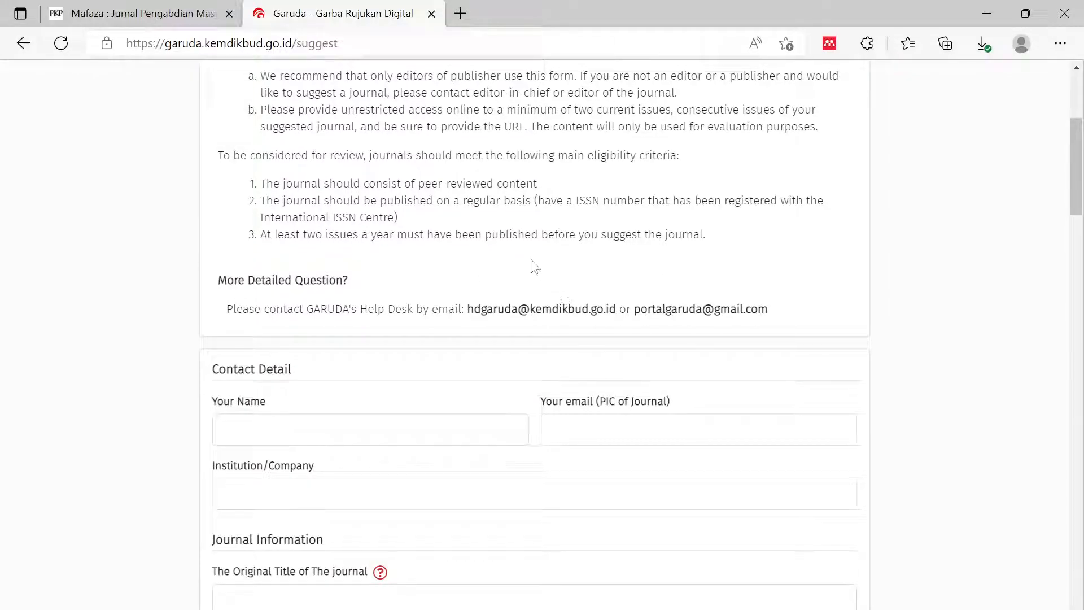
{"action": "scroll", "coordinate": [476, 234], "scroll_direction": "up", "scroll_amount": 4}
{"action": "scroll", "coordinate": [476, 235], "scroll_direction": "down", "scroll_amount": 3}
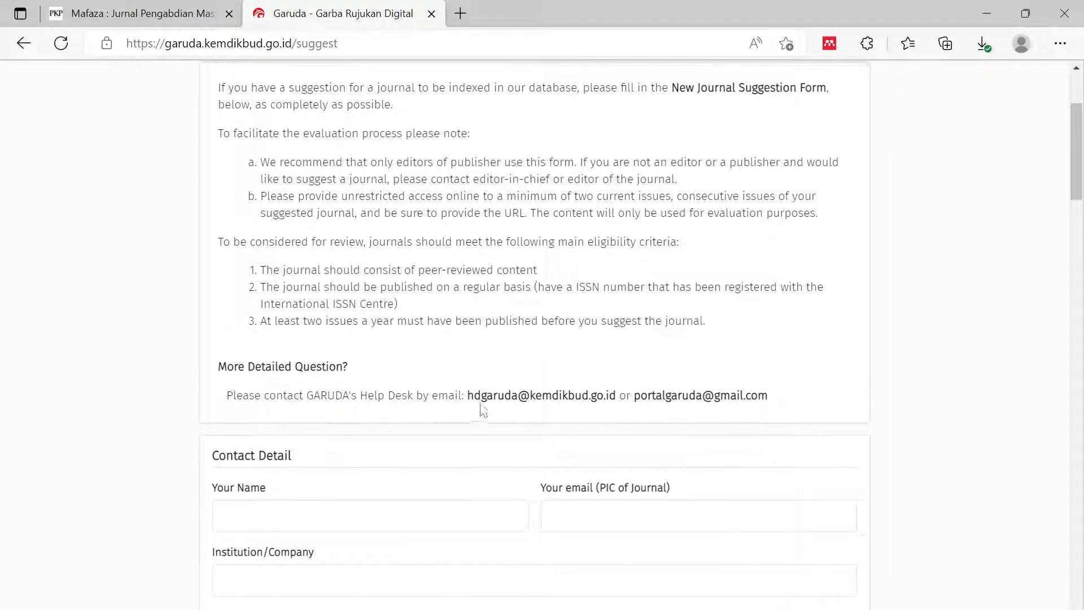
{"action": "left_click_drag", "start_coordinate": [467, 395], "coordinate": [771, 408]}
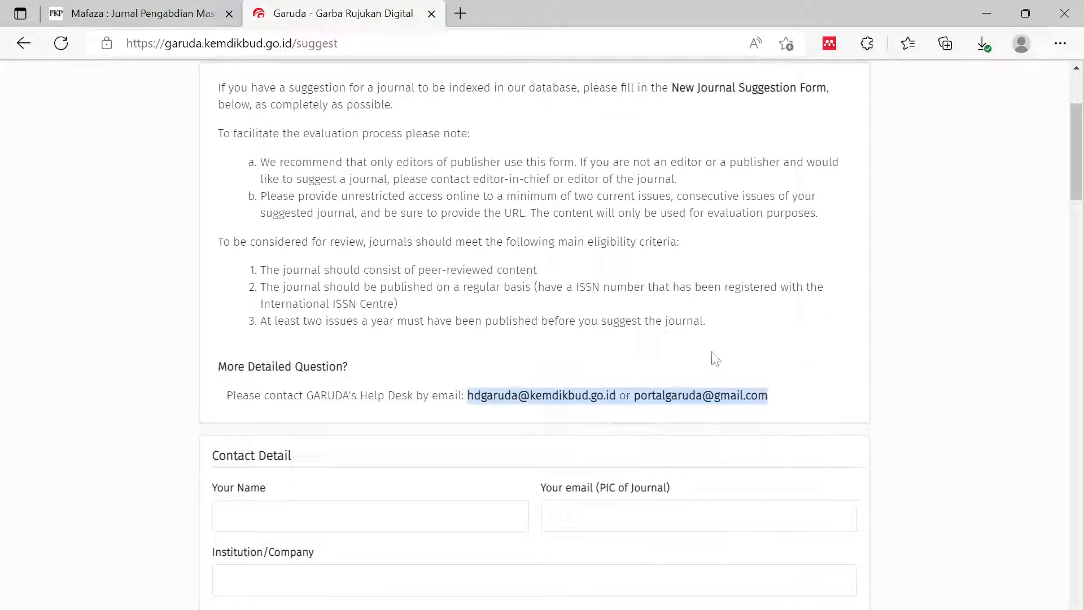
{"action": "scroll", "coordinate": [805, 331], "scroll_direction": "down", "scroll_amount": 3}
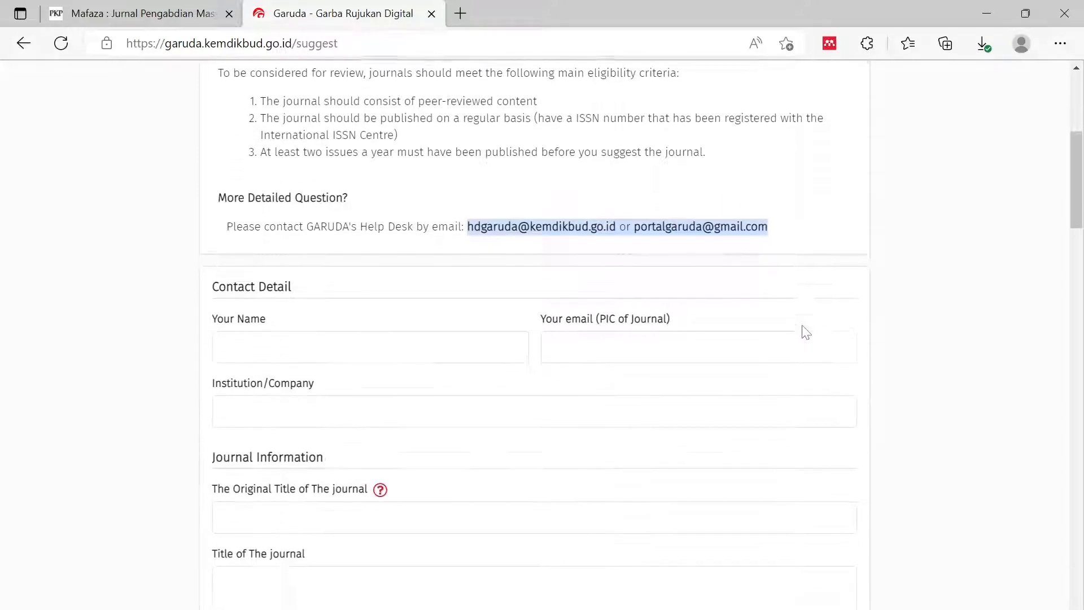
{"action": "scroll", "coordinate": [329, 276], "scroll_direction": "down", "scroll_amount": 2}
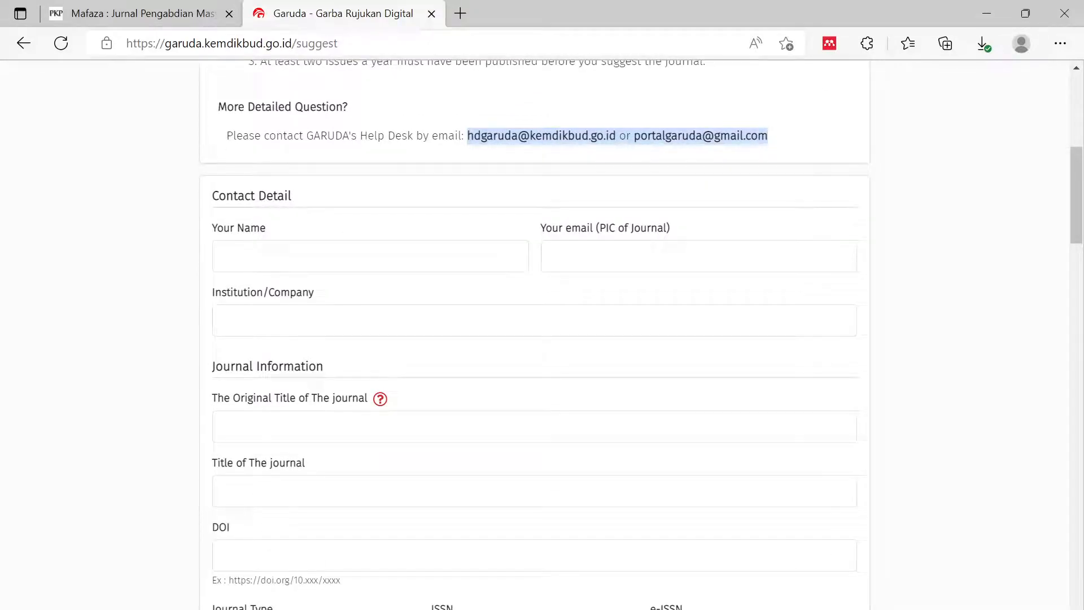
{"action": "scroll", "coordinate": [308, 276], "scroll_direction": "down", "scroll_amount": 4}
{"action": "scroll", "coordinate": [308, 276], "scroll_direction": "up", "scroll_amount": 6}
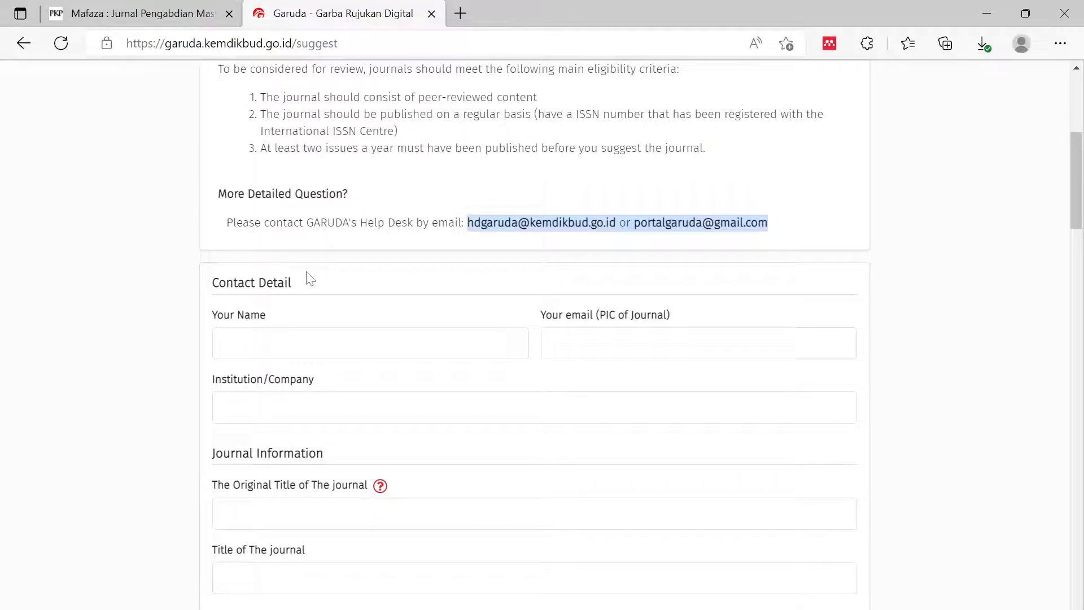
{"action": "scroll", "coordinate": [311, 279], "scroll_direction": "down", "scroll_amount": 1}
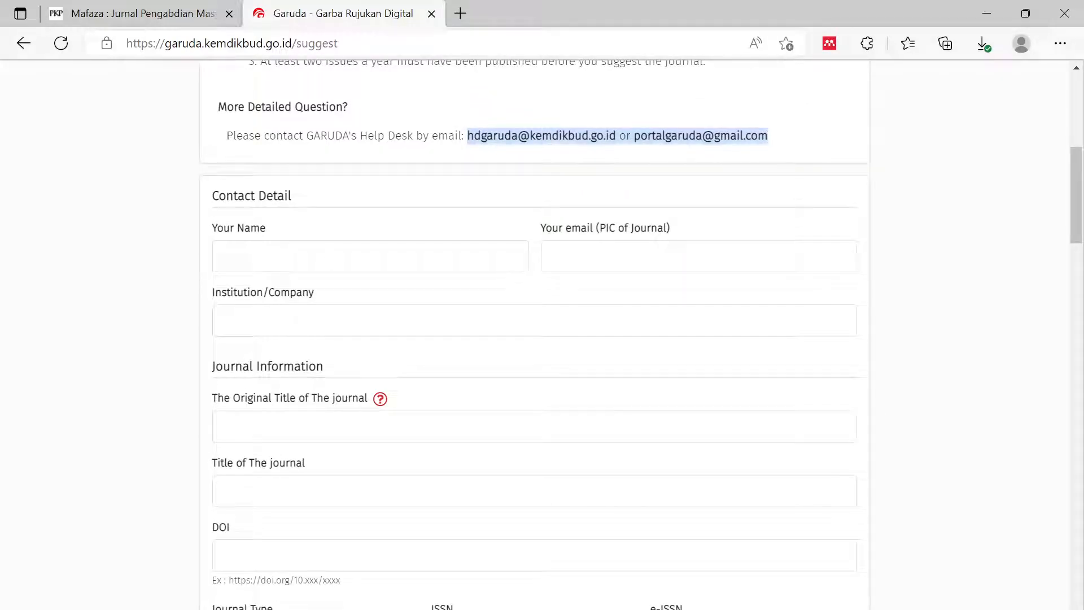
{"action": "left_click", "coordinate": [272, 256]}
- Autofill the contact's name and e-mail, and set Institution/Company to Universitas Nahdlatul Ulama Sunan Giri
{"action": "left_click", "coordinate": [272, 324]}
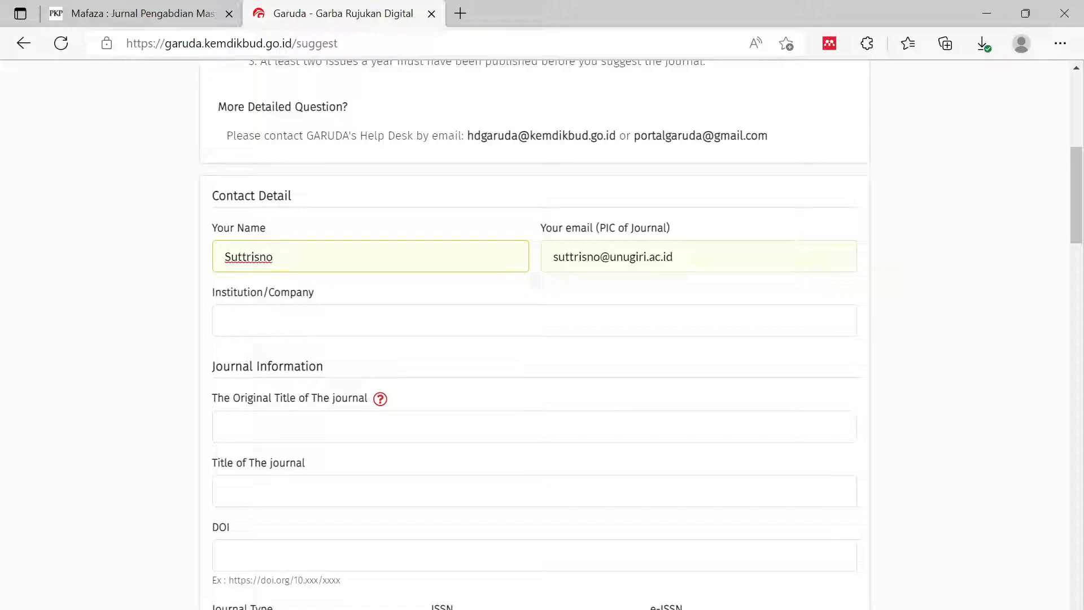
{"action": "left_click", "coordinate": [275, 330]}
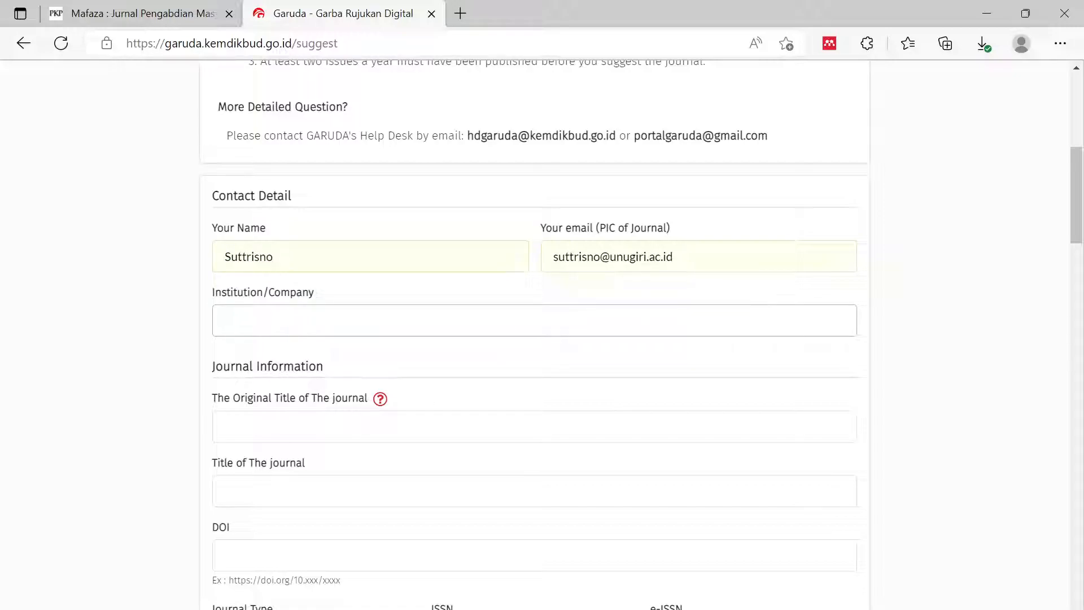
{"action": "type", "text": "Univers"}
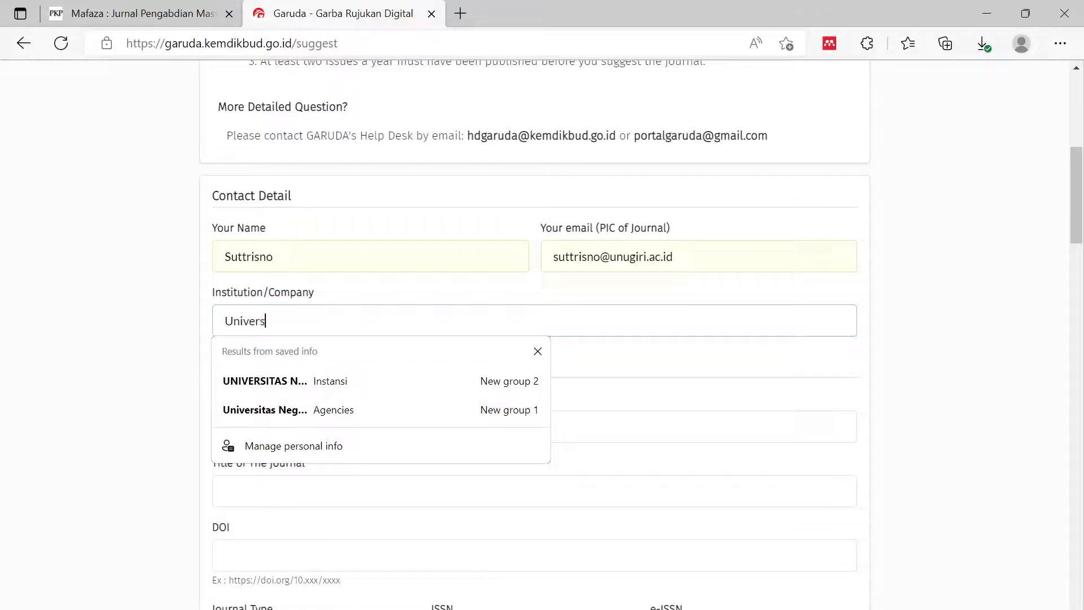
{"action": "type", "text": "itas Nahdlatul Ulama Sunan Giri"}
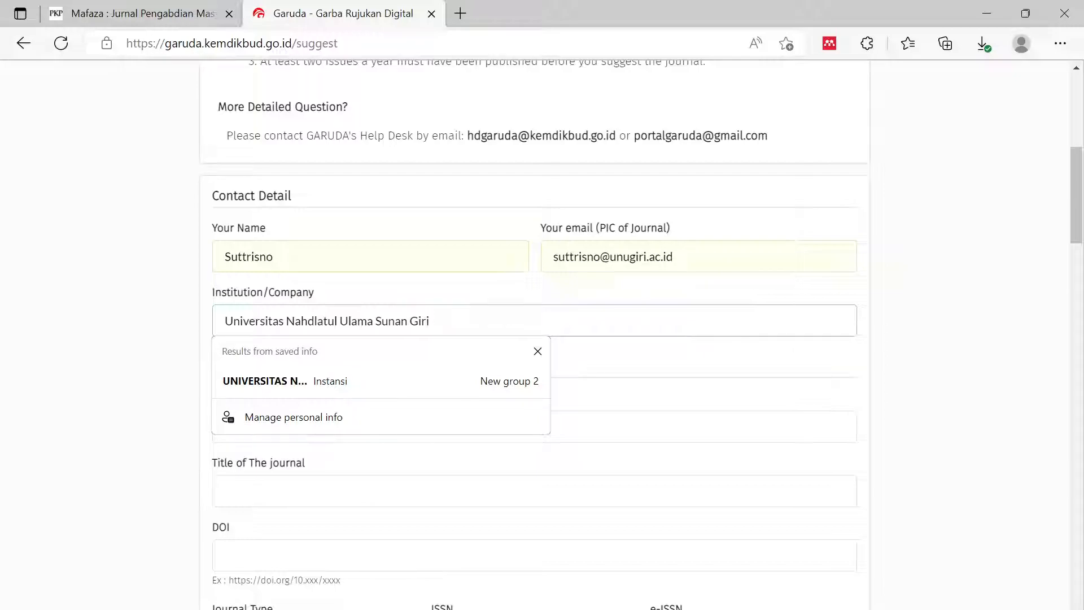
{"action": "left_click", "coordinate": [134, 404]}
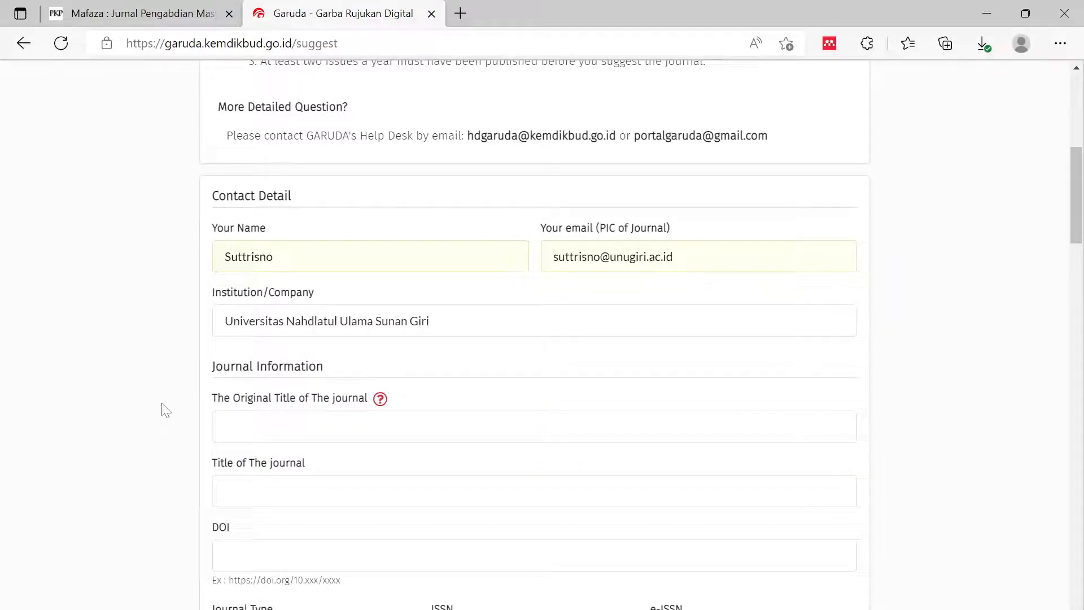
{"action": "scroll", "coordinate": [160, 412], "scroll_direction": "down", "scroll_amount": 1}
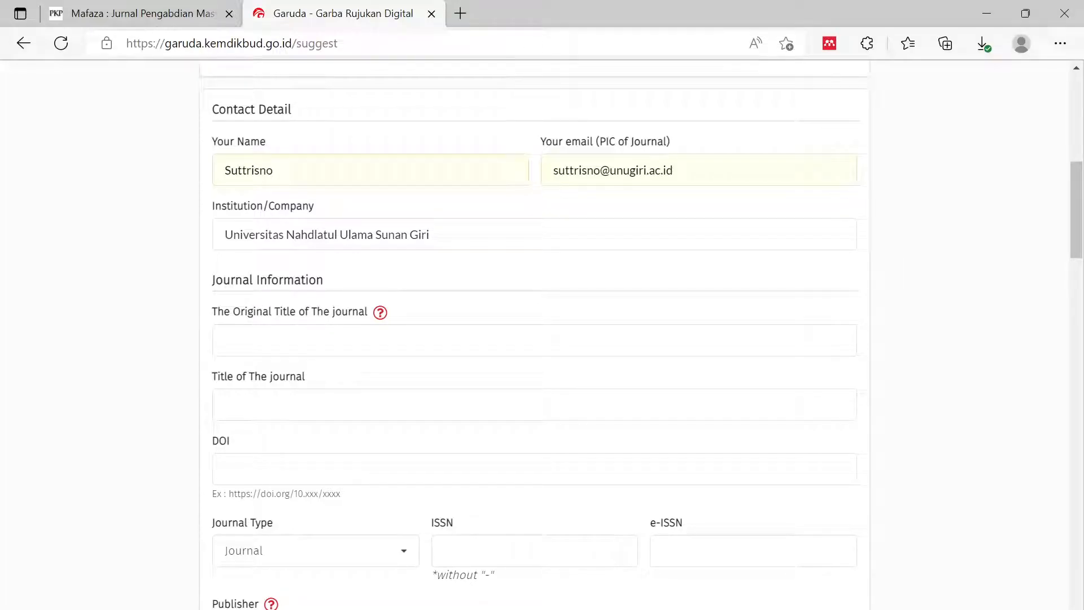
- Open the Mafaza journal's E-ISSN record in a new tab from the homepage footer
{"action": "left_click", "coordinate": [141, 14]}
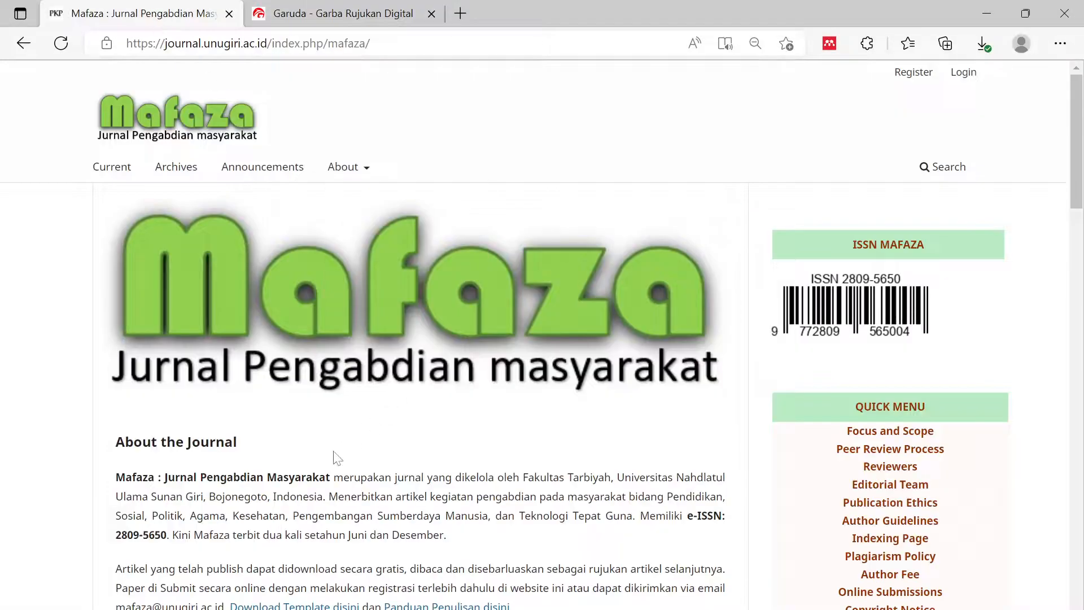
{"action": "scroll", "coordinate": [386, 208], "scroll_direction": "down", "scroll_amount": 3}
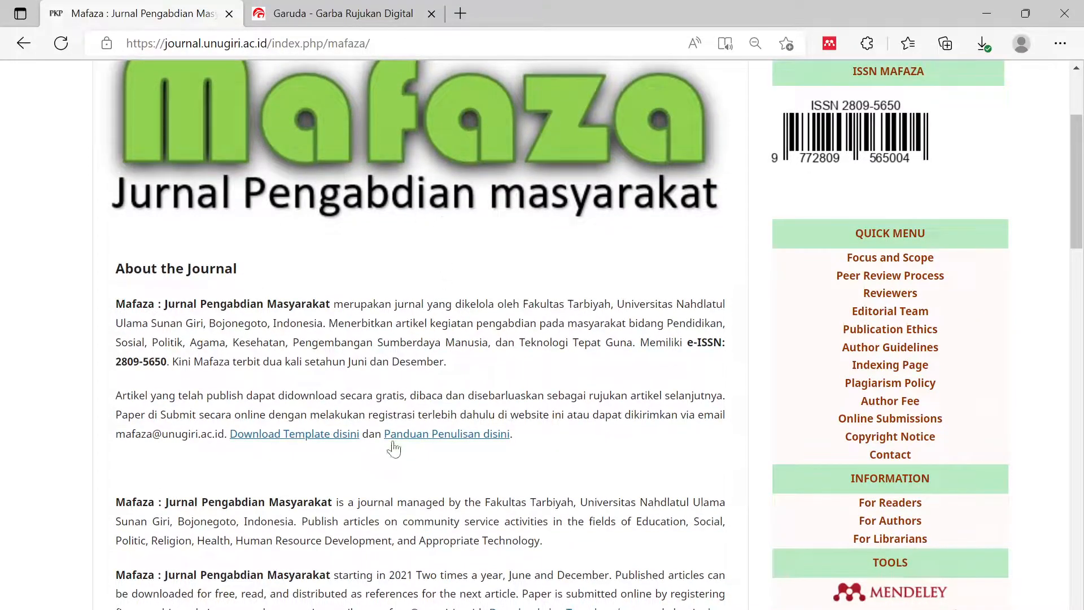
{"action": "scroll", "coordinate": [393, 446], "scroll_direction": "down", "scroll_amount": 6}
{"action": "scroll", "coordinate": [374, 481], "scroll_direction": "down", "scroll_amount": 15}
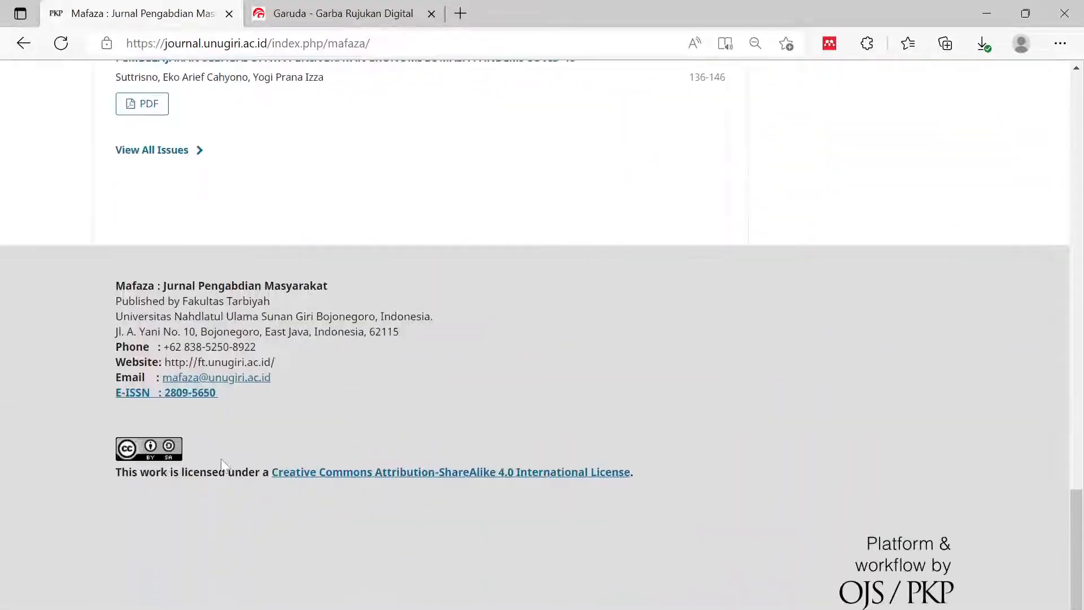
{"action": "left_click", "coordinate": [185, 395]}
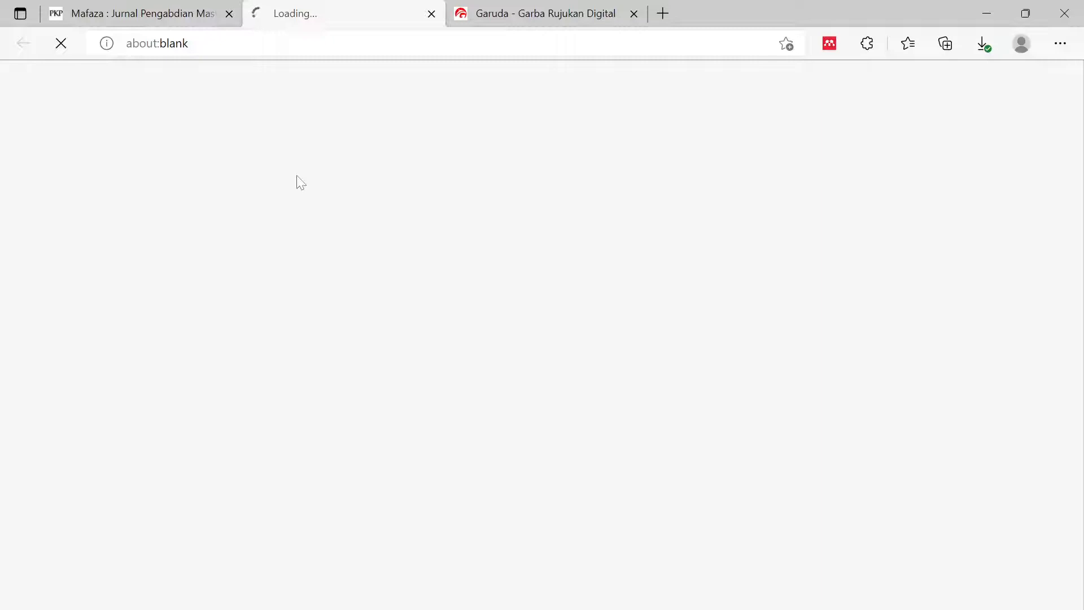
{"action": "scroll", "coordinate": [479, 436], "scroll_direction": "down", "scroll_amount": 2}
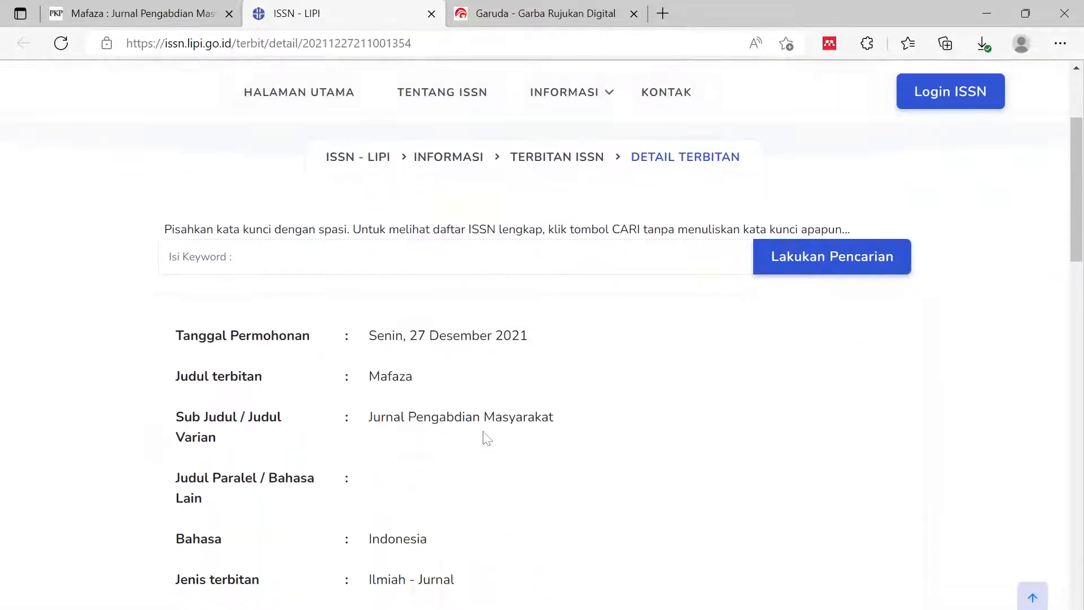
- Copy the full journal title from the Mafaza footer and go back to the Garuda form
{"action": "left_click", "coordinate": [142, 13]}
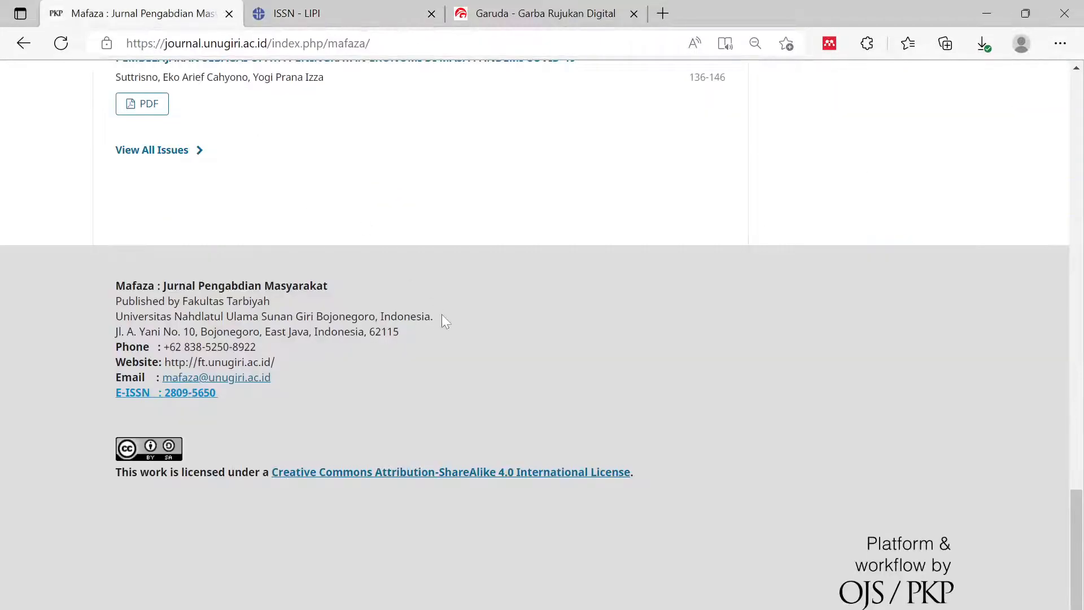
{"action": "scroll", "coordinate": [116, 373], "scroll_direction": "up", "scroll_amount": 6}
{"action": "scroll", "coordinate": [116, 372], "scroll_direction": "down", "scroll_amount": 5}
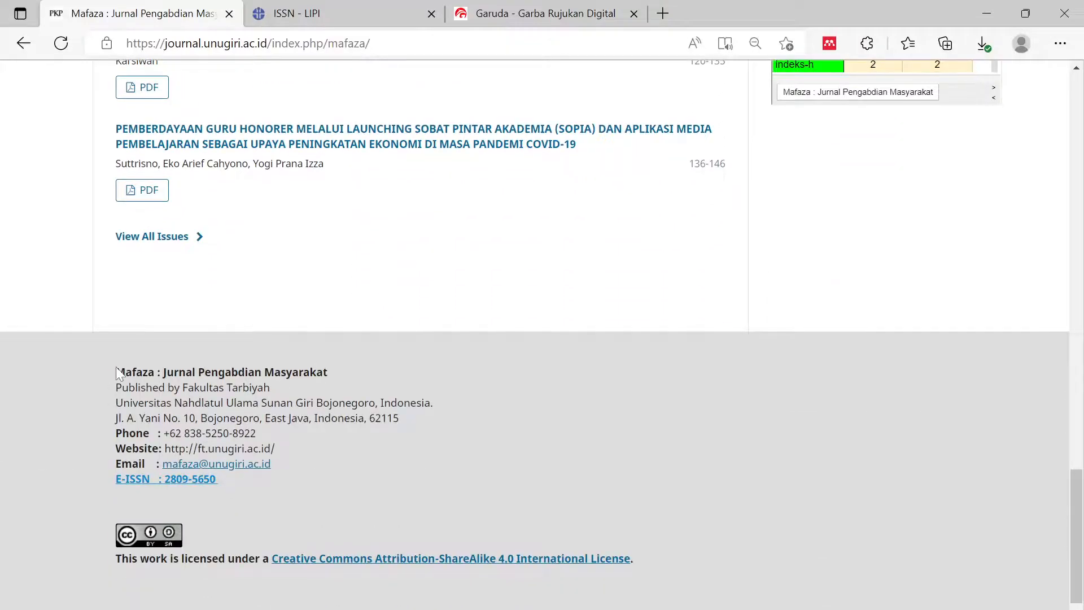
{"action": "left_click_drag", "start_coordinate": [116, 373], "coordinate": [335, 374]}
{"action": "key", "text": "ctrl+c"}
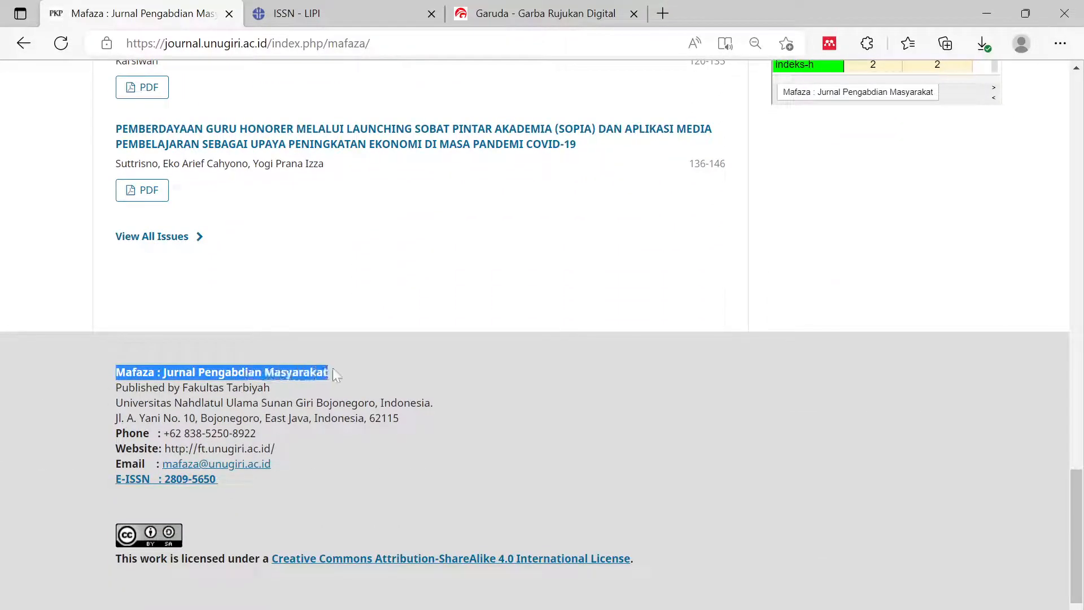
{"action": "left_click", "coordinate": [363, 338]}
{"action": "left_click", "coordinate": [377, 339]}
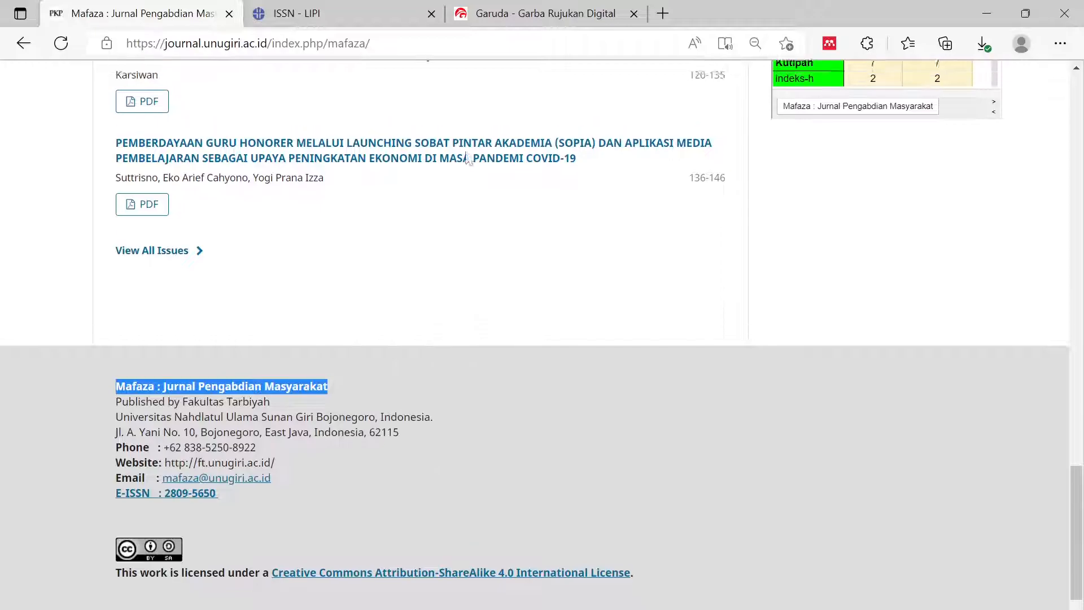
{"action": "left_click", "coordinate": [550, 15]}
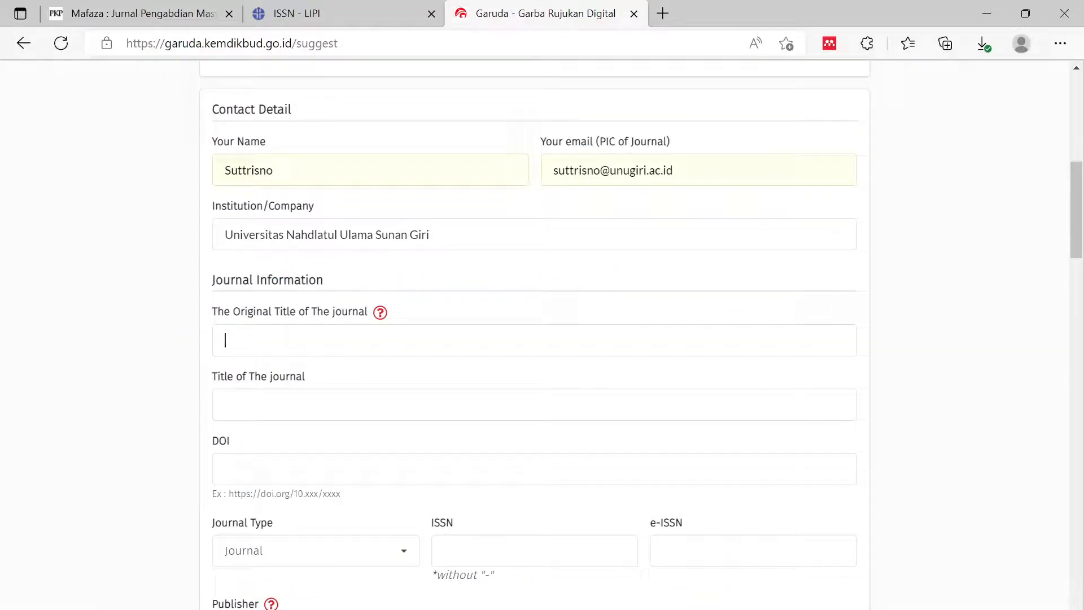
- Paste 'Mafaza : Jurnal Pengabdian Masyarakat' into both Original Title and Title of The journal
{"action": "key", "text": "ctrl+v"}
{"action": "scroll", "coordinate": [141, 412], "scroll_direction": "down", "scroll_amount": 1}
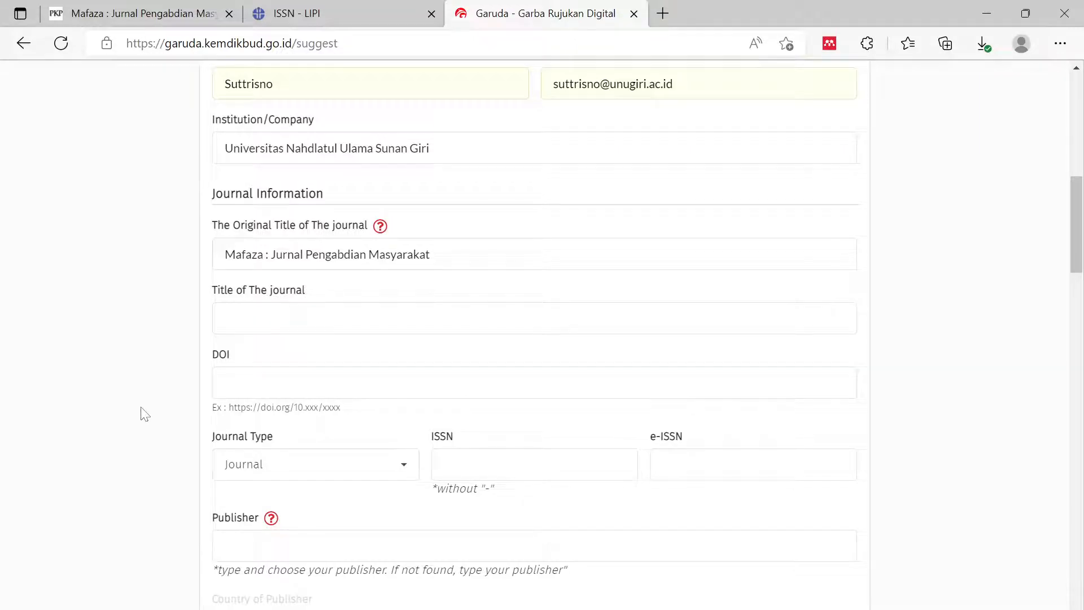
{"action": "left_click", "coordinate": [248, 322]}
{"action": "key", "text": "ctrl+v"}
{"action": "left_click", "coordinate": [226, 382]}
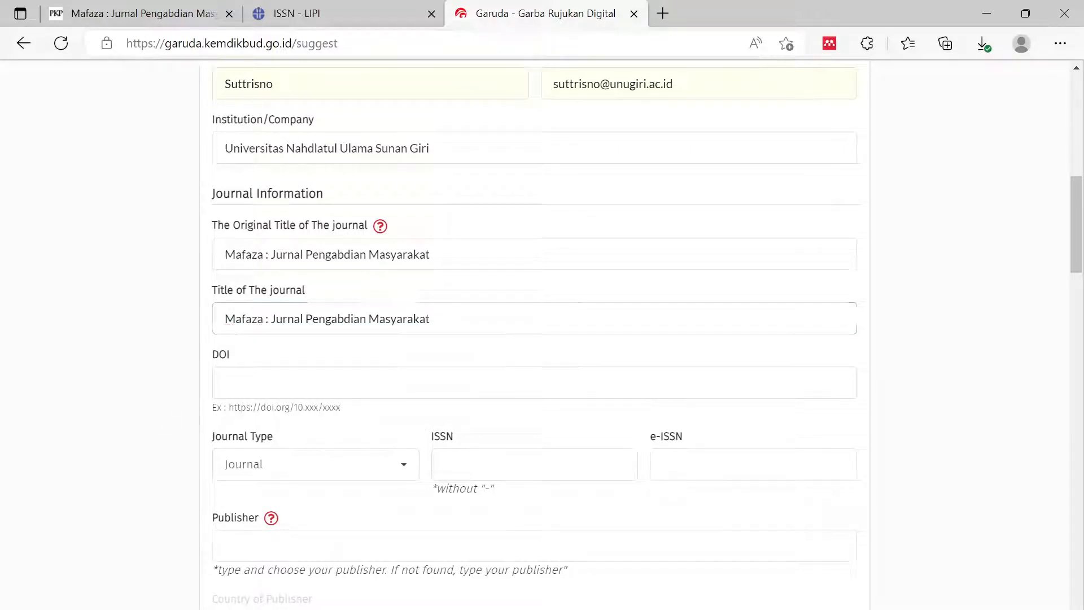
{"action": "left_click", "coordinate": [136, 19]}
{"action": "scroll", "coordinate": [346, 295], "scroll_direction": "up", "scroll_amount": 8}
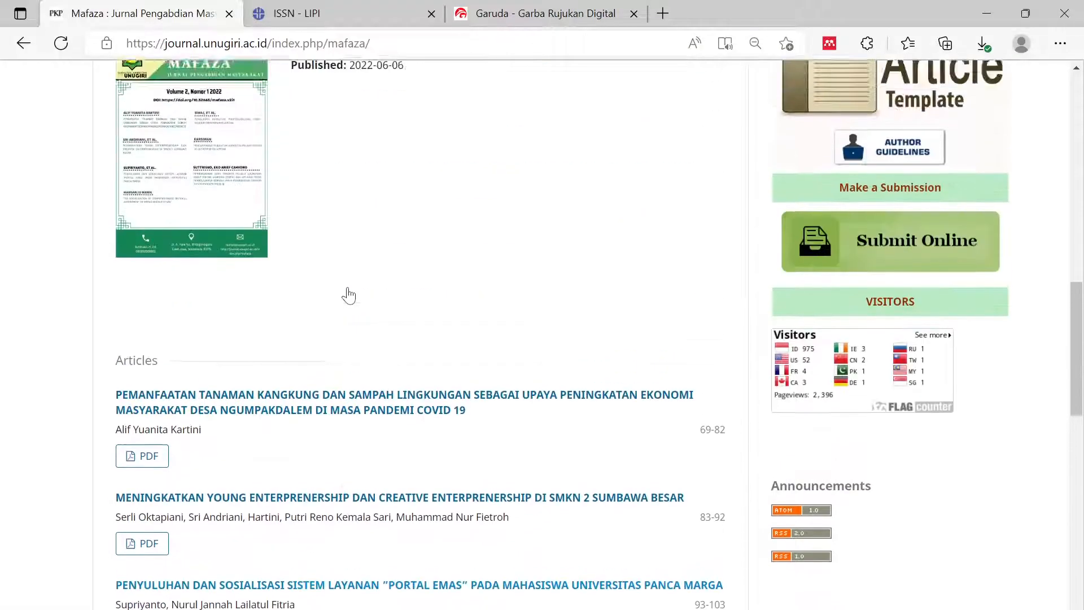
{"action": "scroll", "coordinate": [354, 295], "scroll_direction": "down", "scroll_amount": 13}
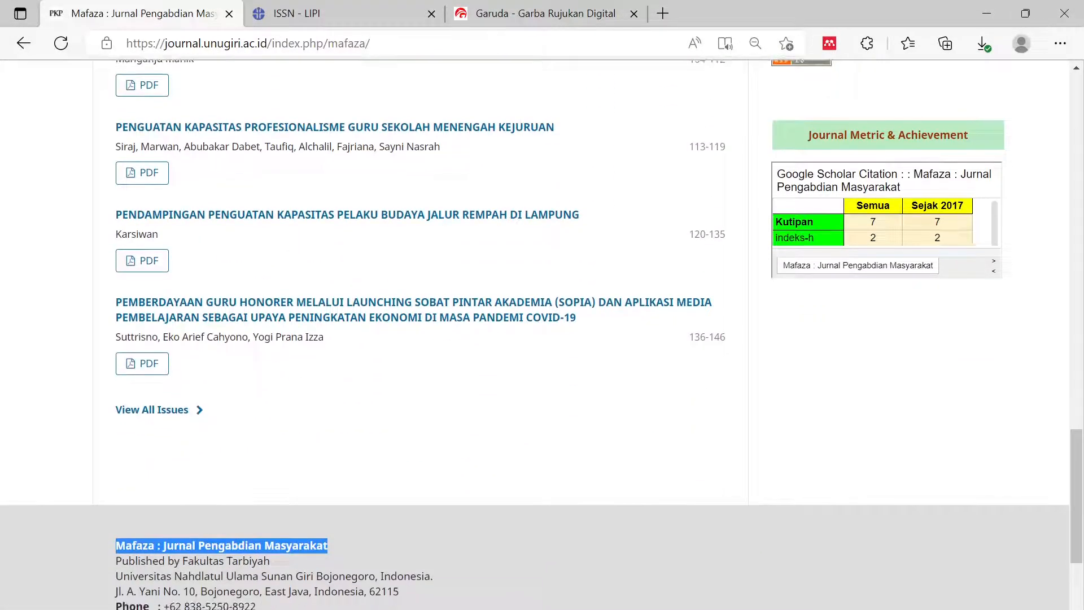
{"action": "left_click", "coordinate": [260, 318]}
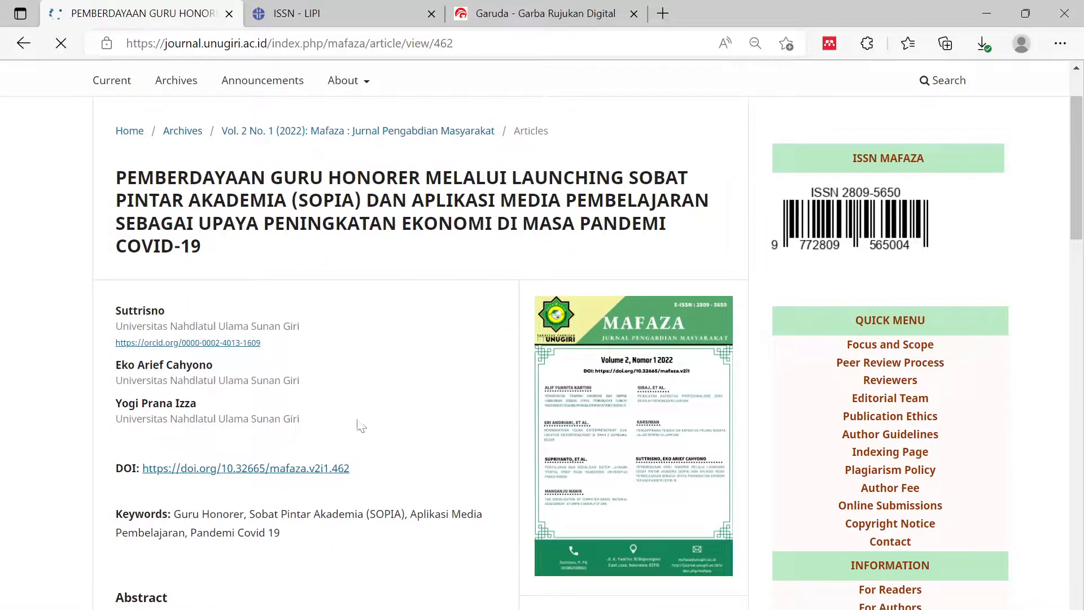
{"action": "left_click_drag", "start_coordinate": [351, 468], "coordinate": [141, 470]}
{"action": "key", "text": "ctrl+c"}
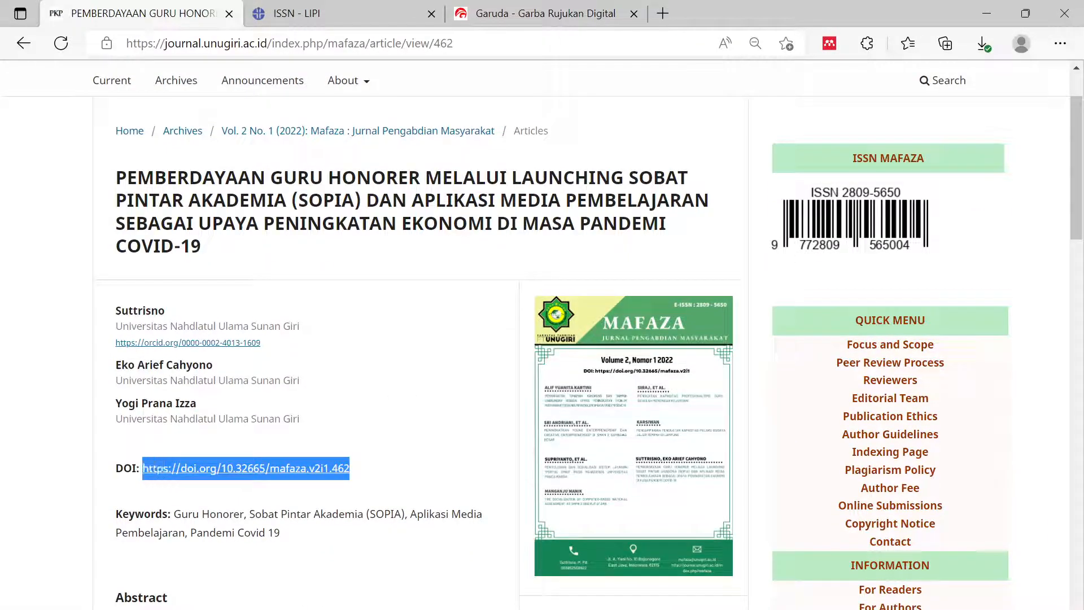
{"action": "left_click", "coordinate": [533, 13]}
{"action": "left_click", "coordinate": [359, 373]}
{"action": "key", "text": "ctrl+v"}
{"action": "key", "text": "shift+Left"}
{"action": "key", "text": "shift+Left"}
{"action": "key", "text": "shift+Left"}
{"action": "key", "text": "shift+Left"}
{"action": "key", "text": "shift+Left"}
{"action": "key", "text": "shift+Left"}
{"action": "key", "text": "shift+Left"}
{"action": "key", "text": "shift+Left"}
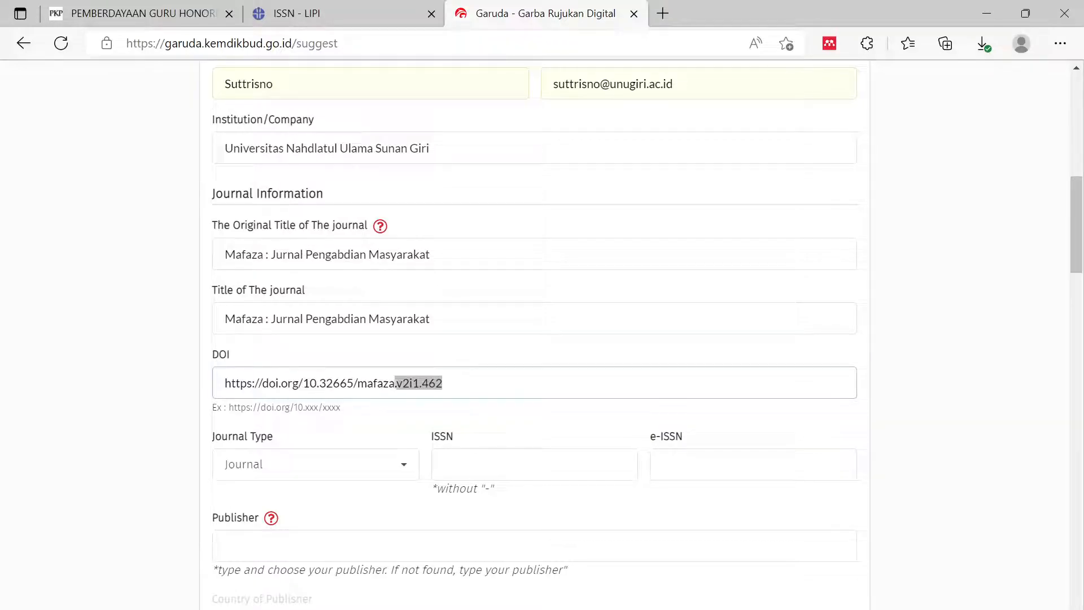
{"action": "key", "text": "BackSpace"}
{"action": "left_click", "coordinate": [891, 305]}
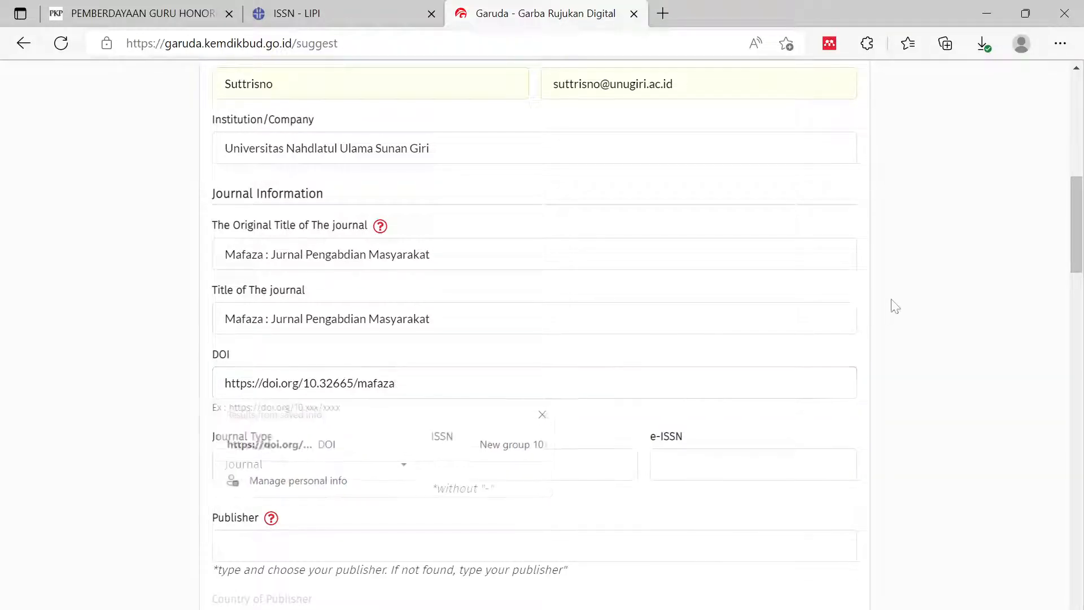
{"action": "scroll", "coordinate": [903, 302], "scroll_direction": "down", "scroll_amount": 1}
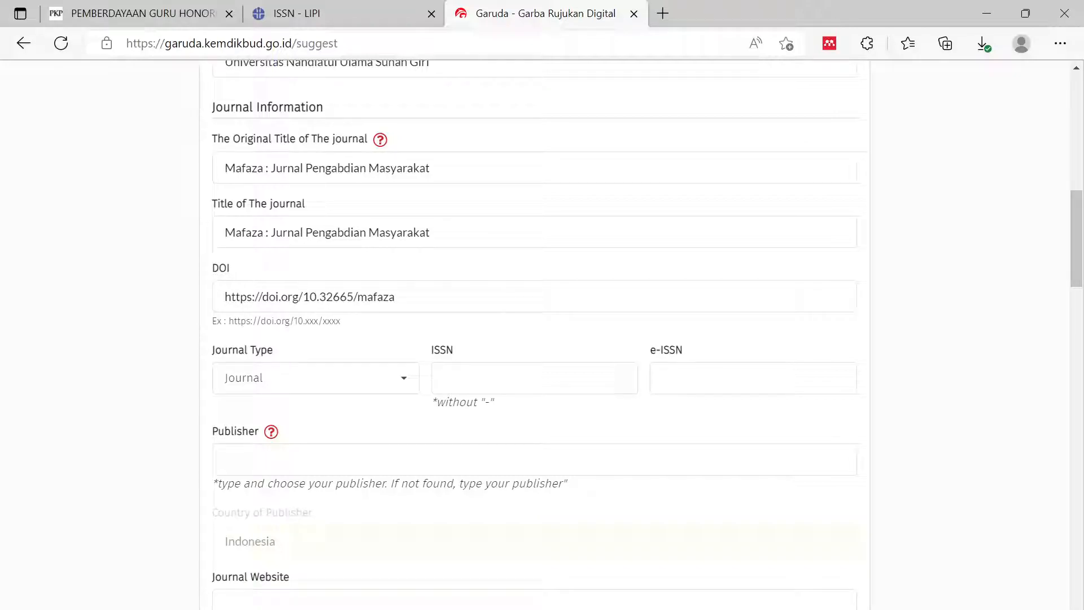
- Enter e-ISSN 2809-5650, copied from the journal's ISSN record
{"action": "left_click", "coordinate": [533, 378]}
{"action": "left_click", "coordinate": [1016, 284]}
{"action": "left_click", "coordinate": [533, 378]}
{"action": "left_click", "coordinate": [753, 378]}
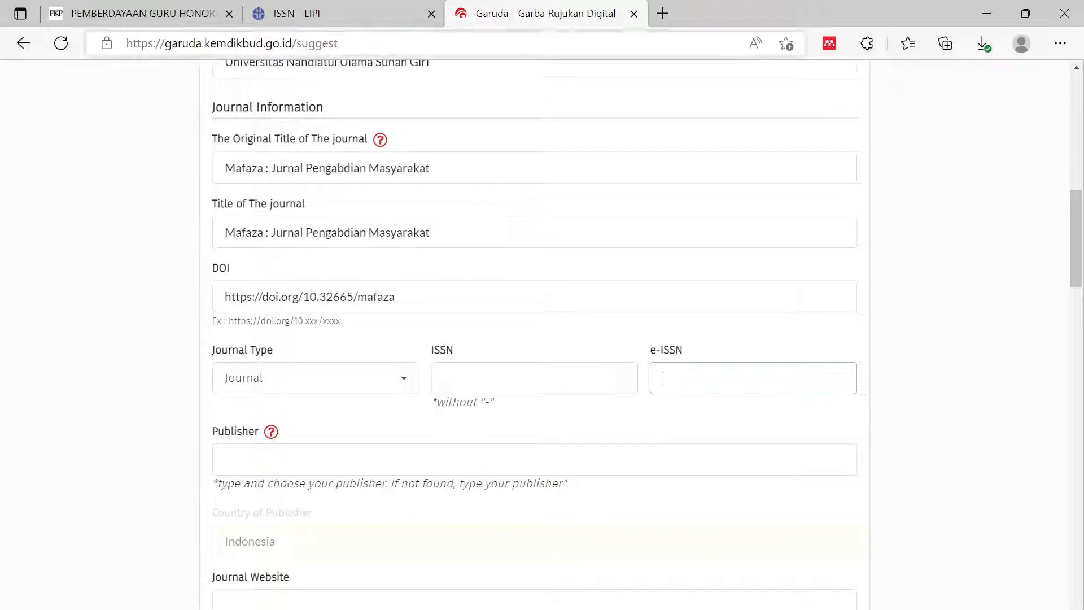
{"action": "left_click", "coordinate": [366, 19]}
{"action": "scroll", "coordinate": [598, 389], "scroll_direction": "down", "scroll_amount": 4}
{"action": "scroll", "coordinate": [599, 389], "scroll_direction": "down", "scroll_amount": 6}
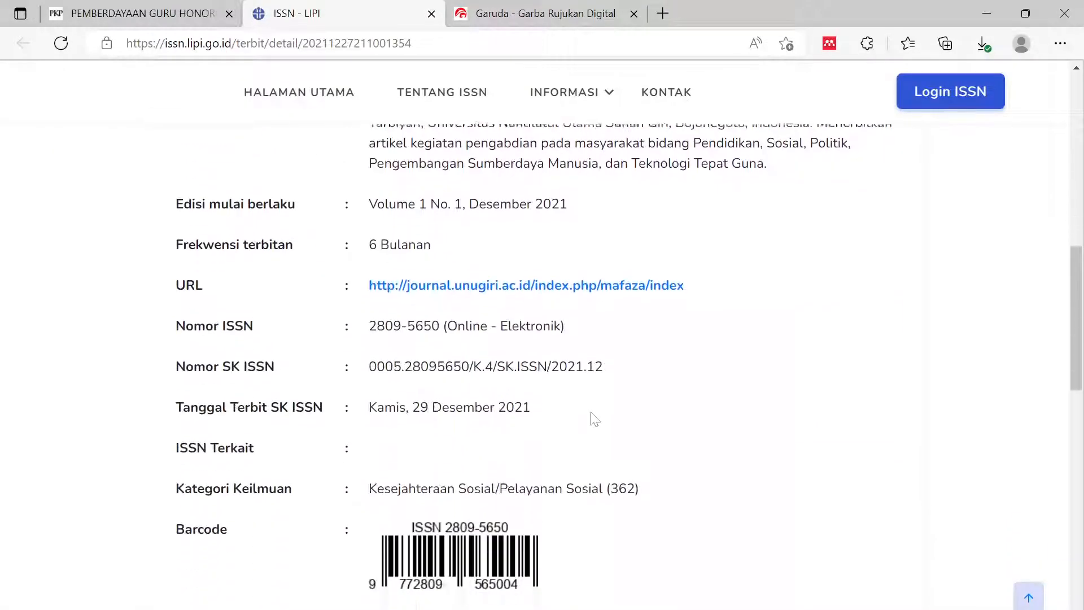
{"action": "left_click_drag", "start_coordinate": [369, 237], "coordinate": [442, 247]}
{"action": "key", "text": "ctrl+c"}
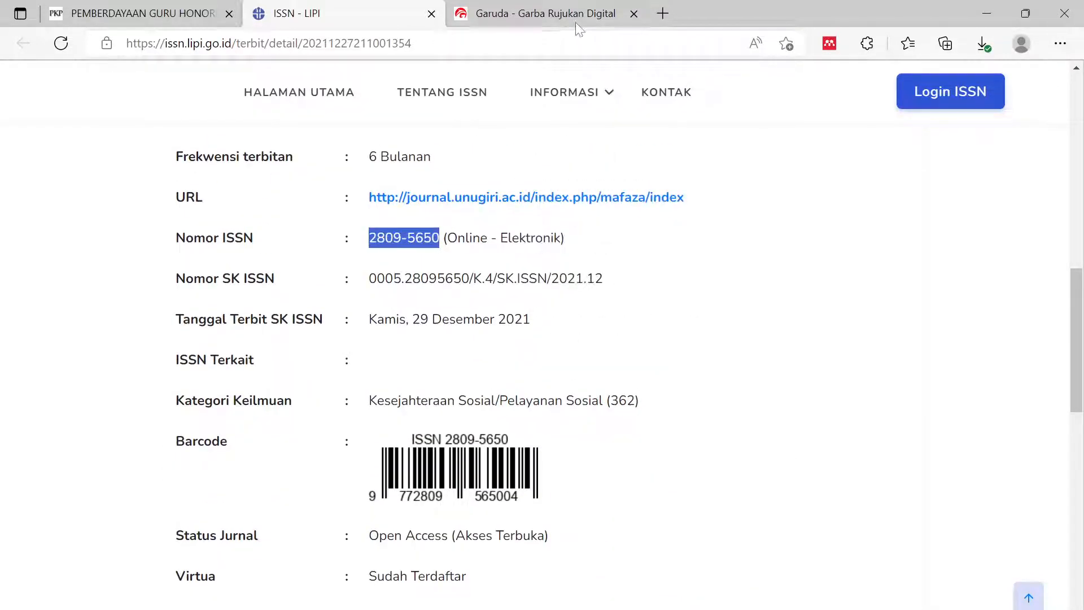
{"action": "left_click", "coordinate": [574, 21]}
{"action": "key", "text": "ctrl+v"}
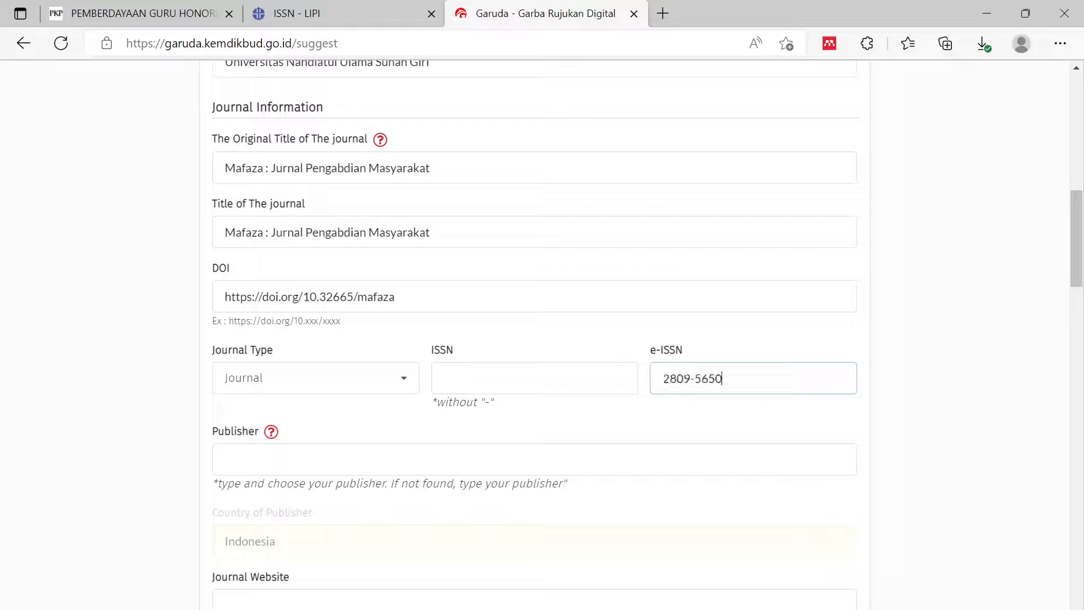
{"action": "left_click", "coordinate": [924, 366]}
{"action": "scroll", "coordinate": [927, 366], "scroll_direction": "down", "scroll_amount": 3}
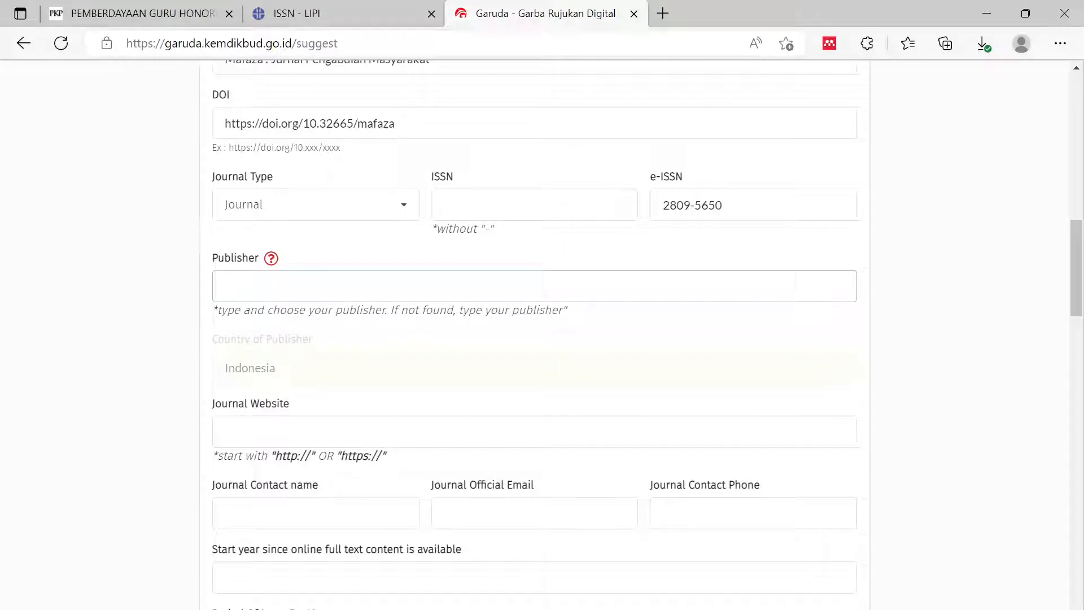
{"action": "left_click", "coordinate": [127, 16]}
- Copy the publisher name from the Mafaza homepage footer
{"action": "scroll", "coordinate": [329, 430], "scroll_direction": "down", "scroll_amount": 4}
{"action": "scroll", "coordinate": [329, 430], "scroll_direction": "up", "scroll_amount": 4}
{"action": "scroll", "coordinate": [113, 169], "scroll_direction": "up", "scroll_amount": 2}
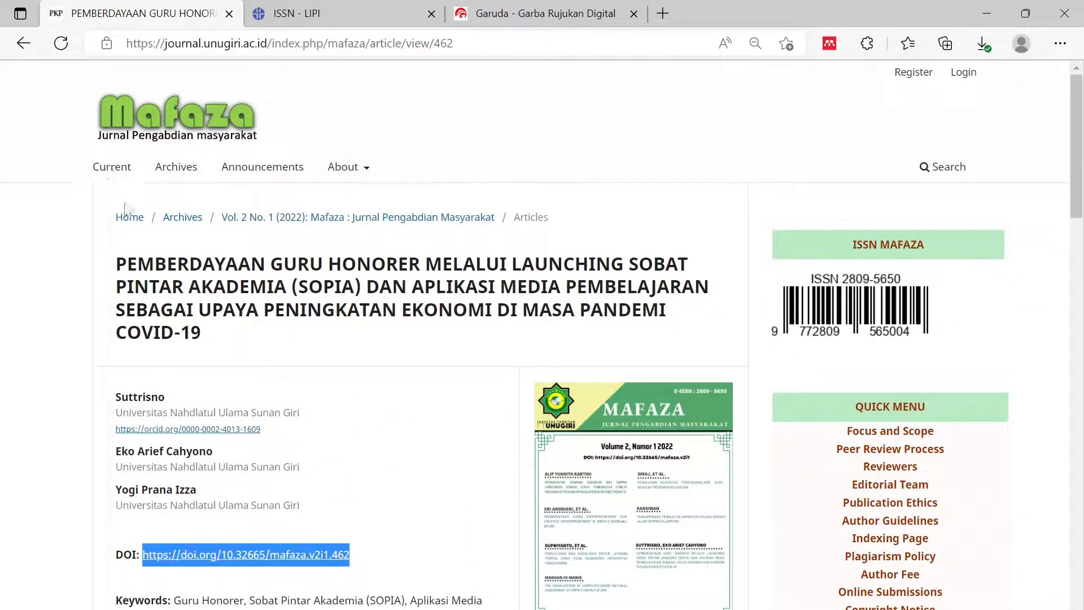
{"action": "left_click", "coordinate": [129, 223]}
{"action": "scroll", "coordinate": [508, 455], "scroll_direction": "down", "scroll_amount": 10}
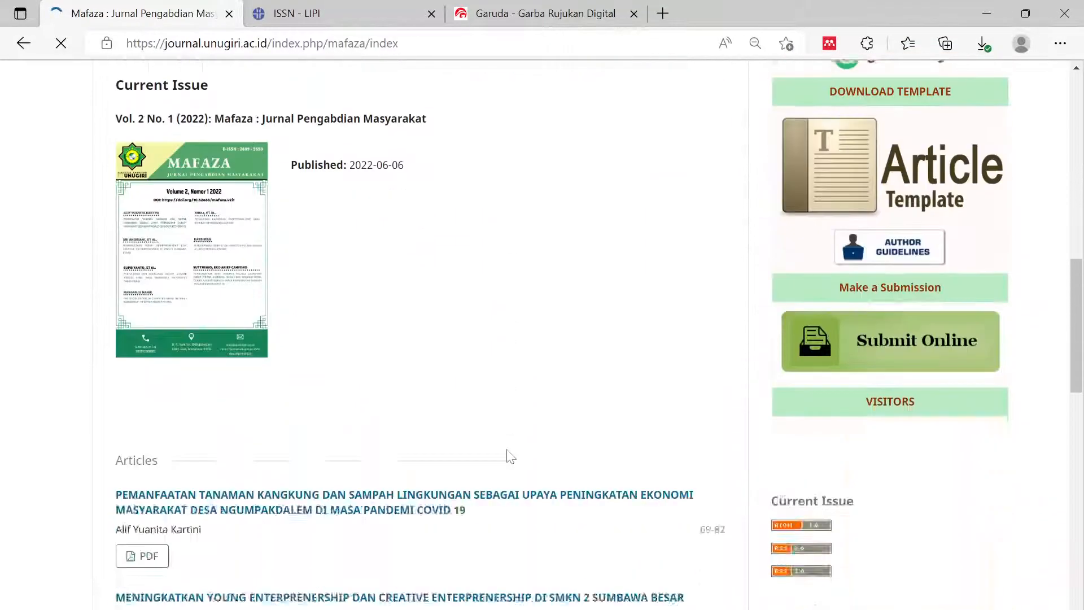
{"action": "scroll", "coordinate": [510, 457], "scroll_direction": "down", "scroll_amount": 15}
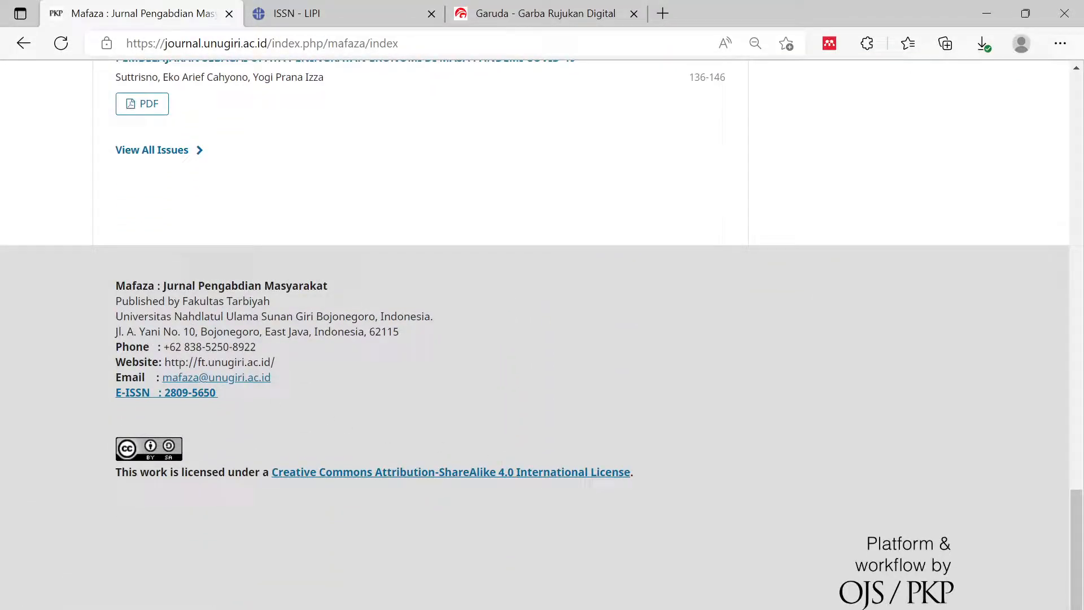
{"action": "left_click_drag", "start_coordinate": [182, 301], "coordinate": [315, 316]}
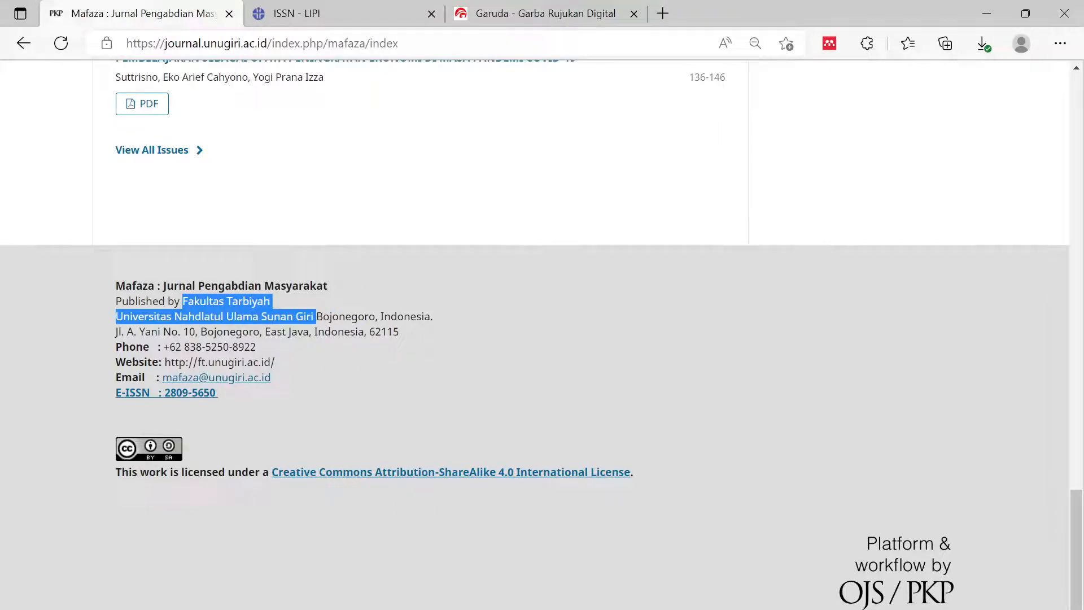
{"action": "left_click", "coordinate": [345, 291]}
{"action": "left_click", "coordinate": [366, 293]}
- Set Publisher to the registered Universitas Nahdlatul Ulama Sunan Giri Bojonegoro, country Indonesia
{"action": "left_click", "coordinate": [542, 13]}
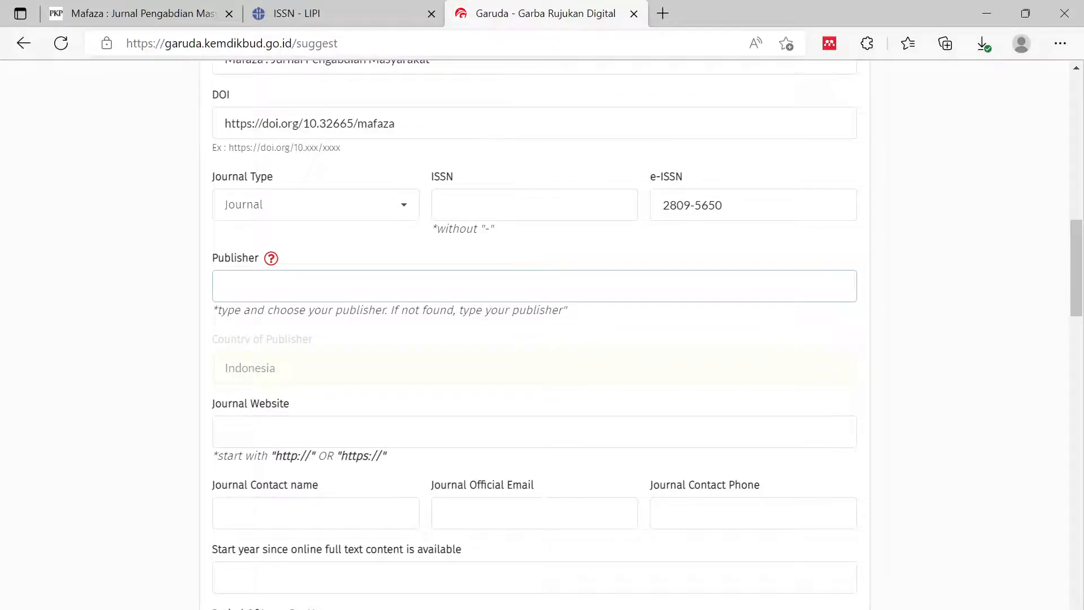
{"action": "key", "text": "ctrl+v"}
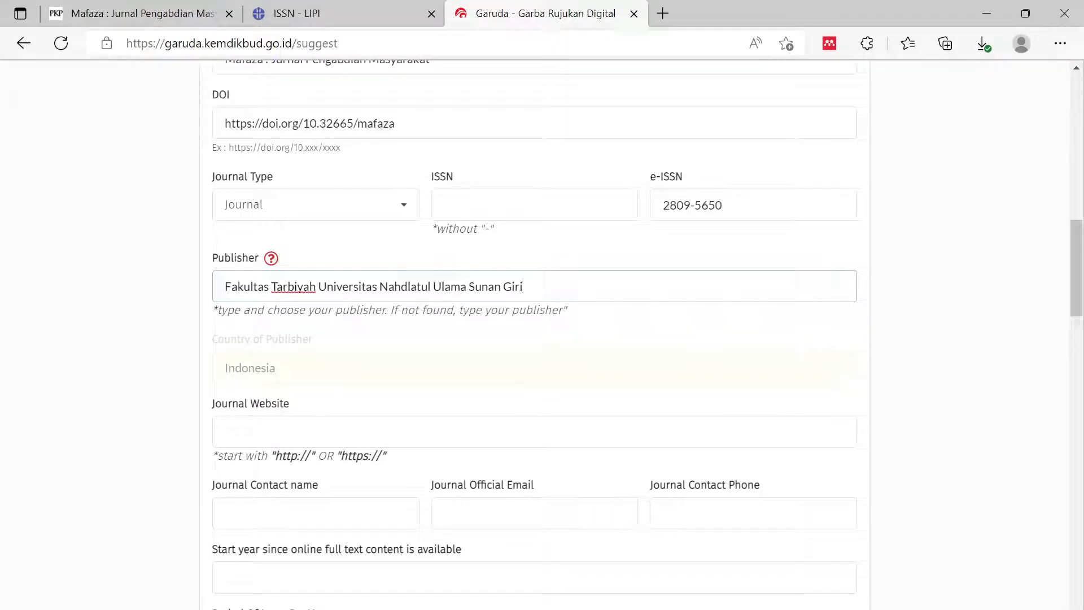
{"action": "left_click", "coordinate": [920, 354]}
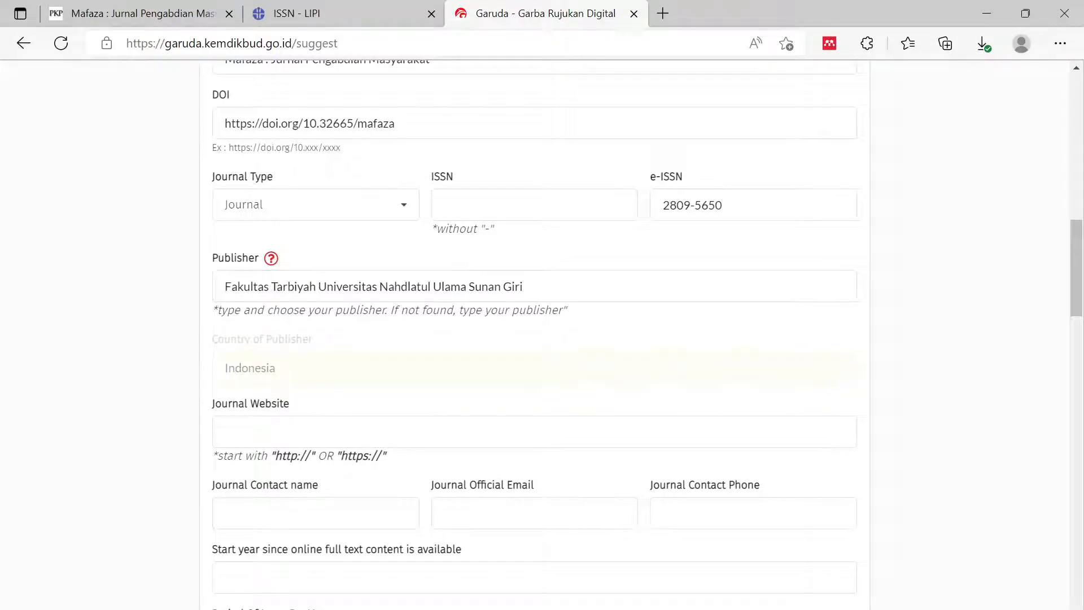
{"action": "left_click_drag", "start_coordinate": [318, 287], "coordinate": [198, 293]}
{"action": "key", "text": "BackSpace"}
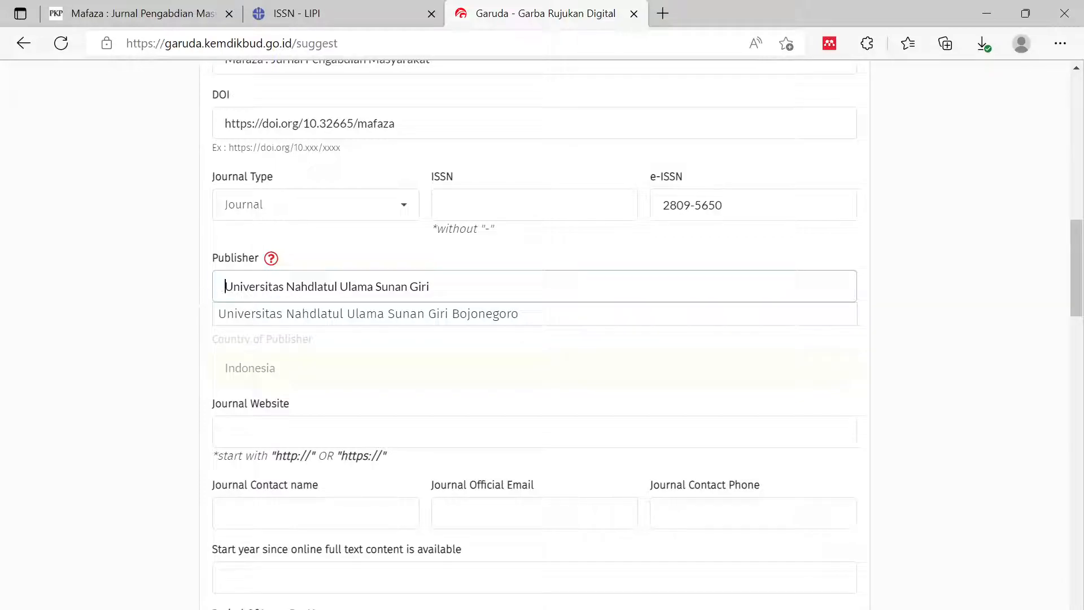
{"action": "left_click", "coordinate": [244, 322]}
{"action": "left_click", "coordinate": [938, 334]}
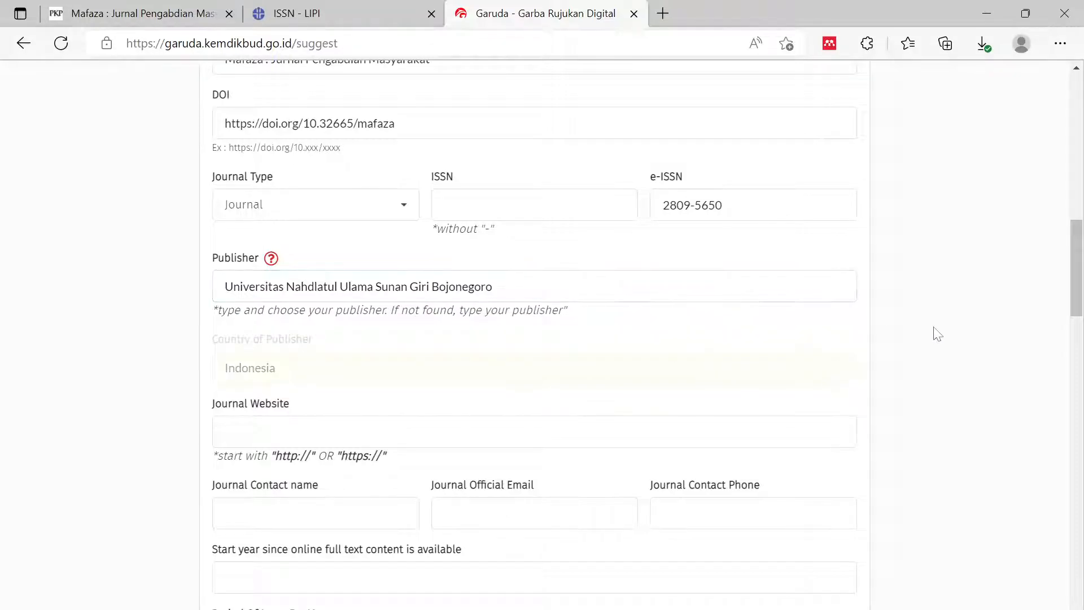
{"action": "scroll", "coordinate": [878, 325], "scroll_direction": "down", "scroll_amount": 2}
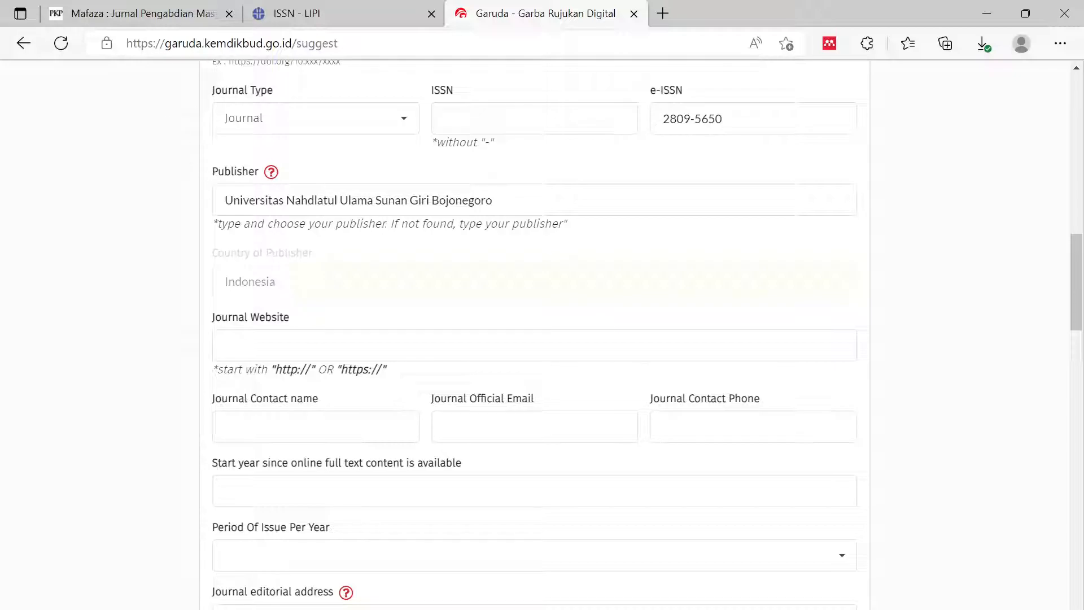
{"action": "key", "text": "Tab"}
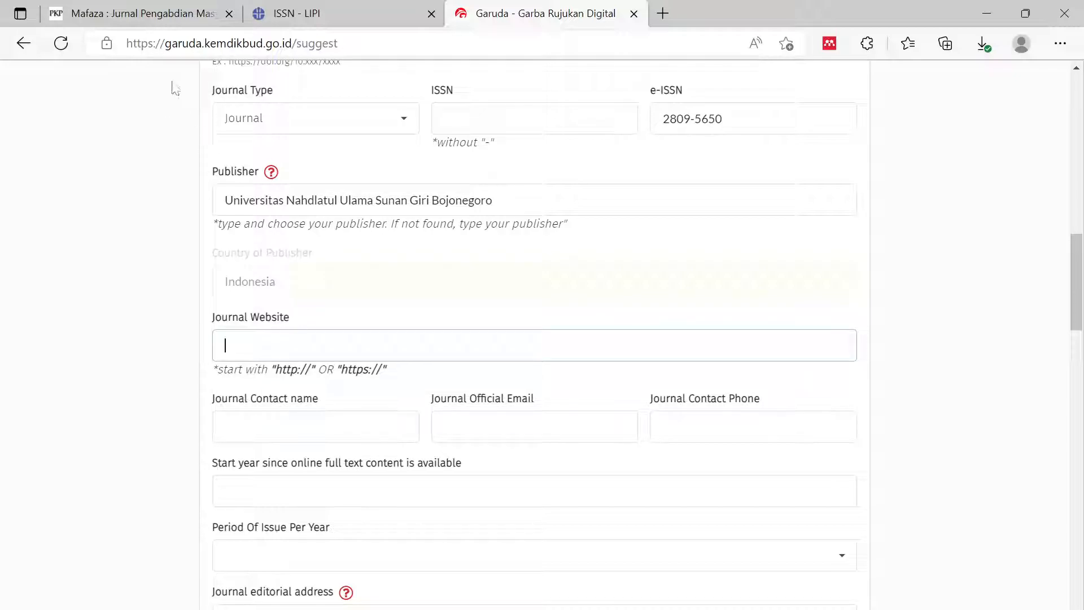
{"action": "left_click", "coordinate": [148, 21]}
{"action": "scroll", "coordinate": [292, 349], "scroll_direction": "up", "scroll_amount": 15}
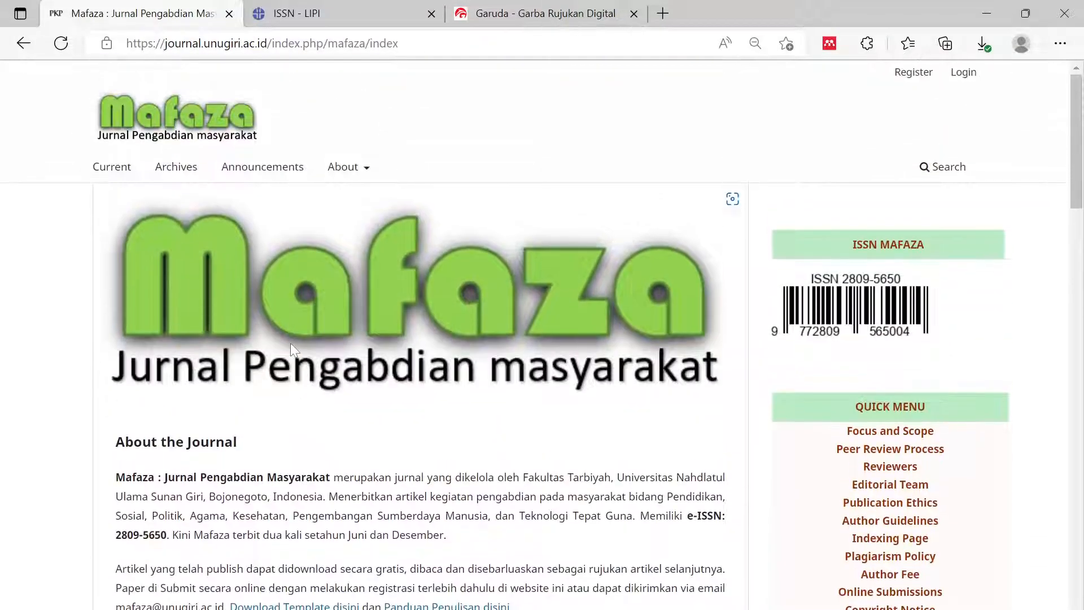
{"action": "left_click", "coordinate": [299, 47]}
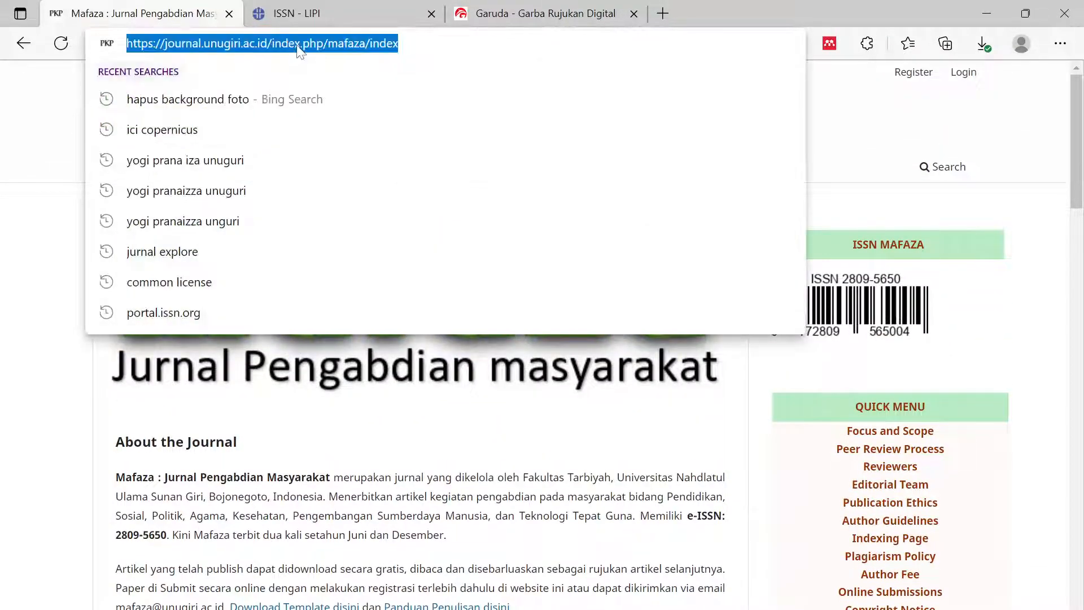
{"action": "left_click", "coordinate": [12, 389]}
{"action": "left_click", "coordinate": [236, 49]}
{"action": "left_click", "coordinate": [519, 17]}
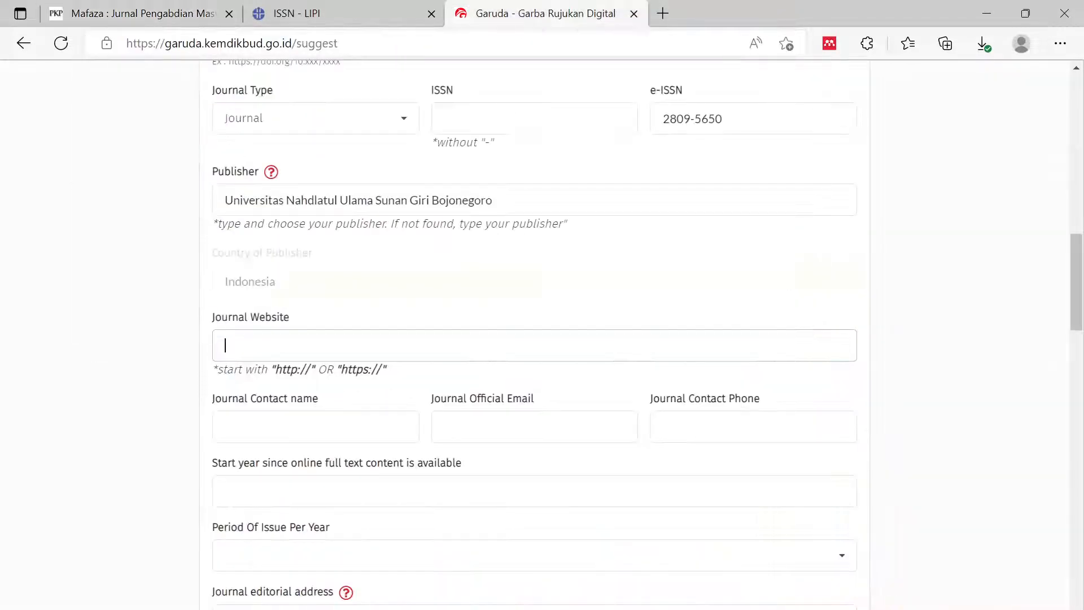
{"action": "key", "text": "ctrl+v"}
{"action": "key", "text": "ctrl+shift+Left"}
{"action": "key", "text": "BackSpace"}
{"action": "left_click", "coordinate": [954, 344]}
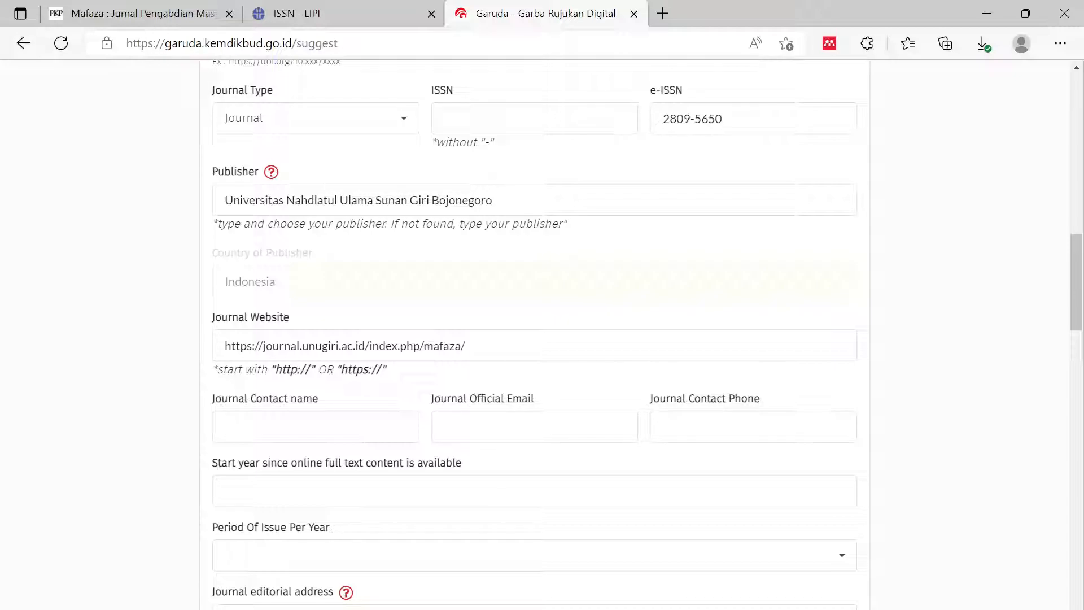
- Autofill the journal contact name and phone, changing the e-mail to the journal's official address
{"action": "left_click", "coordinate": [315, 426]}
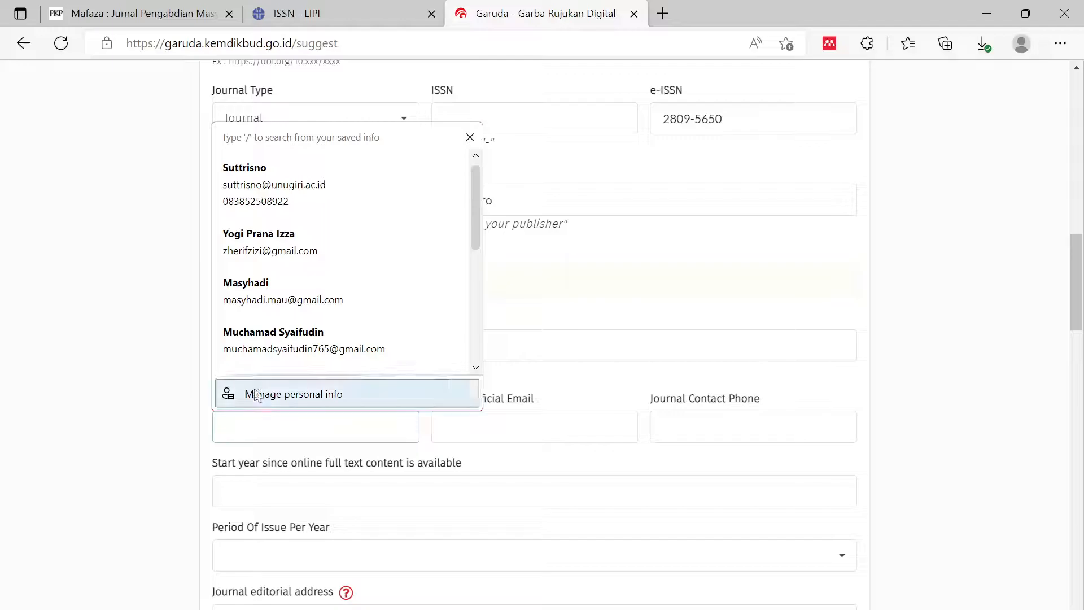
{"action": "key", "text": "Down"}
{"action": "key", "text": "Down"}
{"action": "key", "text": "Up"}
{"action": "key", "text": "Return"}
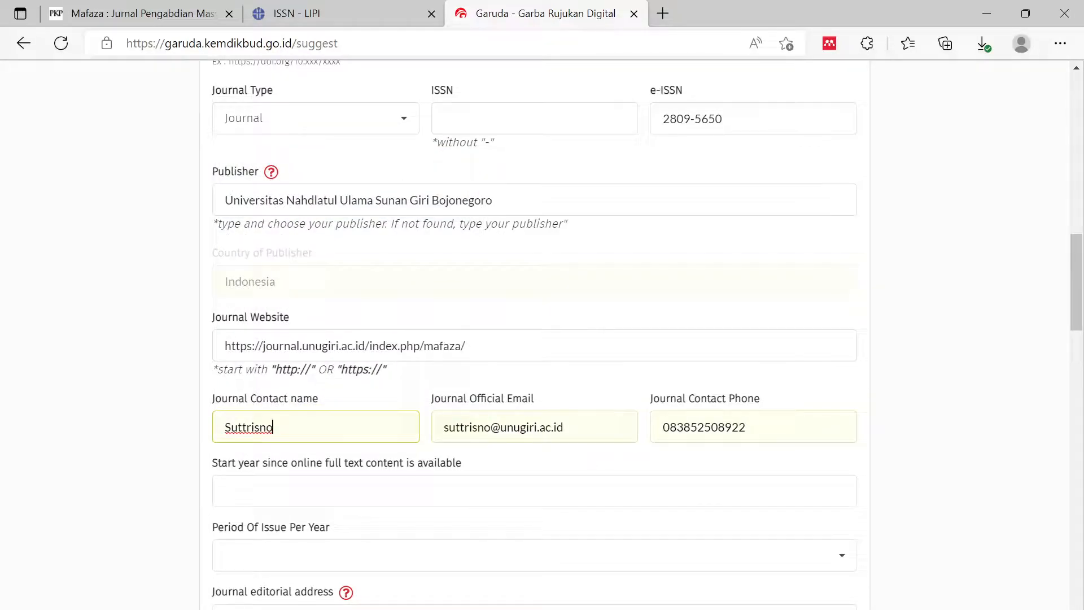
{"action": "double_click", "coordinate": [467, 426]}
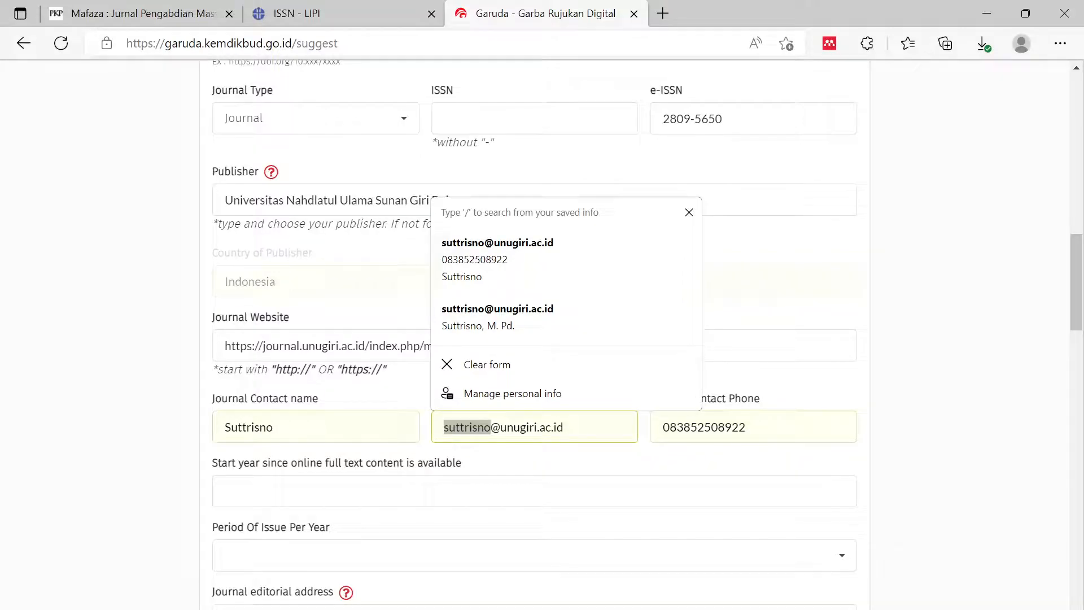
{"action": "type", "text": "mafza"}
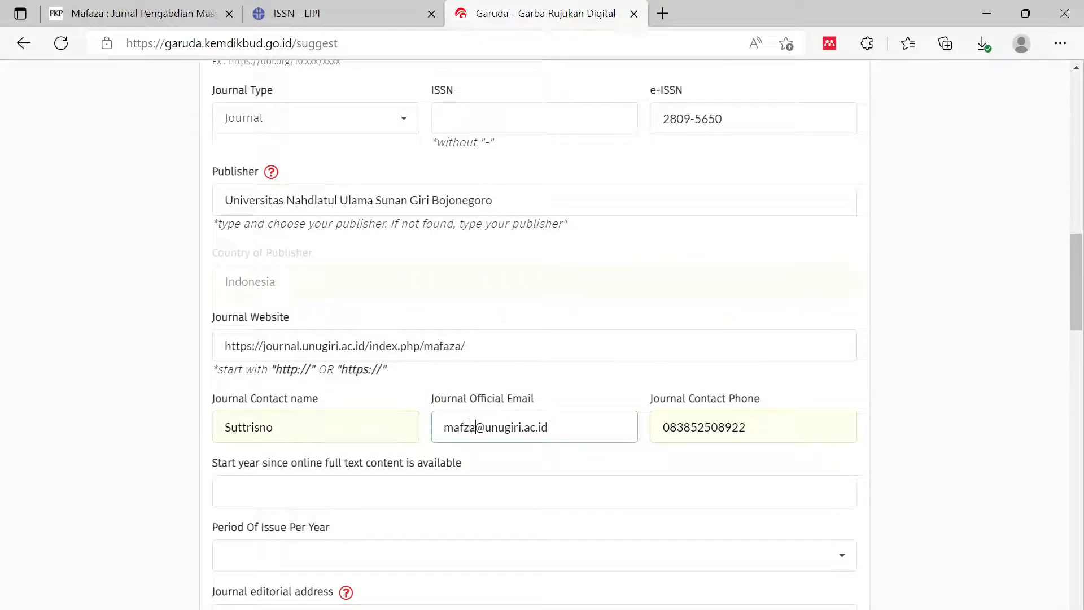
{"action": "type", "text": "a"}
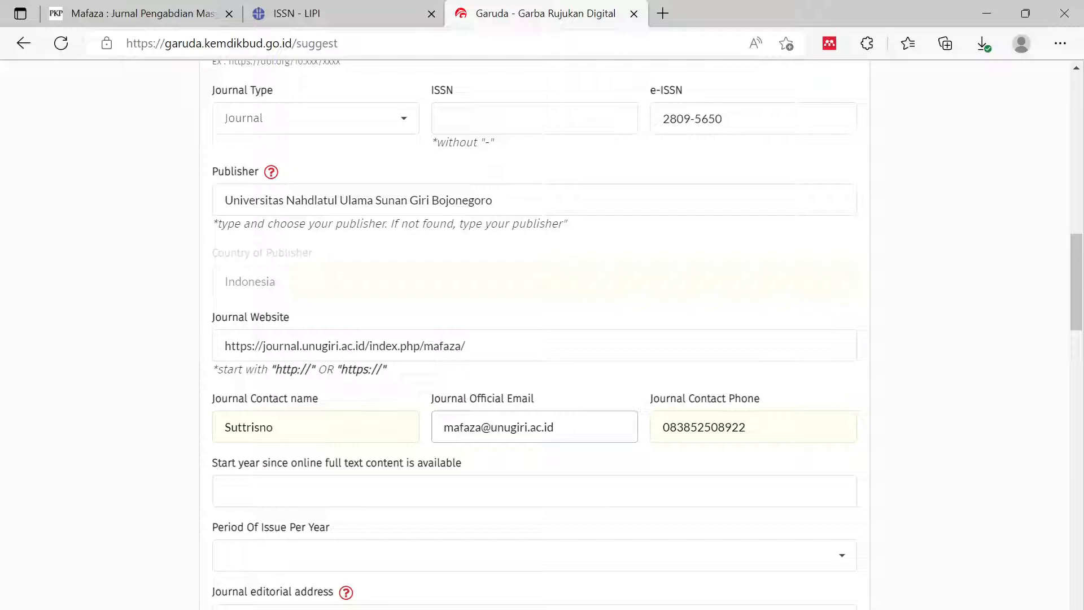
{"action": "left_click", "coordinate": [926, 405]}
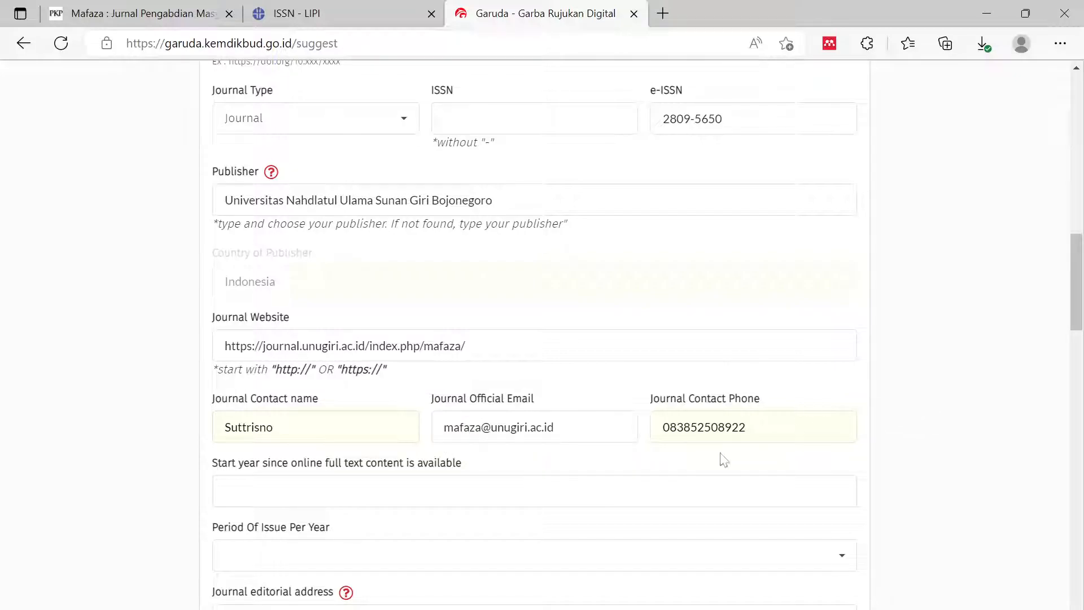
{"action": "scroll", "coordinate": [395, 454], "scroll_direction": "down", "scroll_amount": 2}
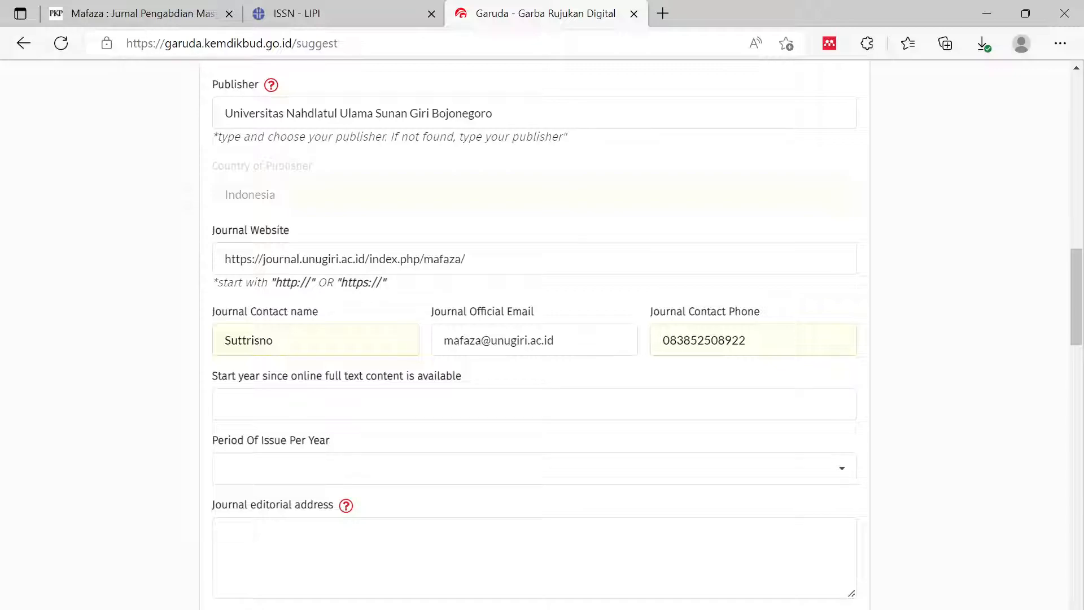
- Set the full-text start year to 2021
{"action": "left_click", "coordinate": [395, 404]}
{"action": "type", "text": "2021"}
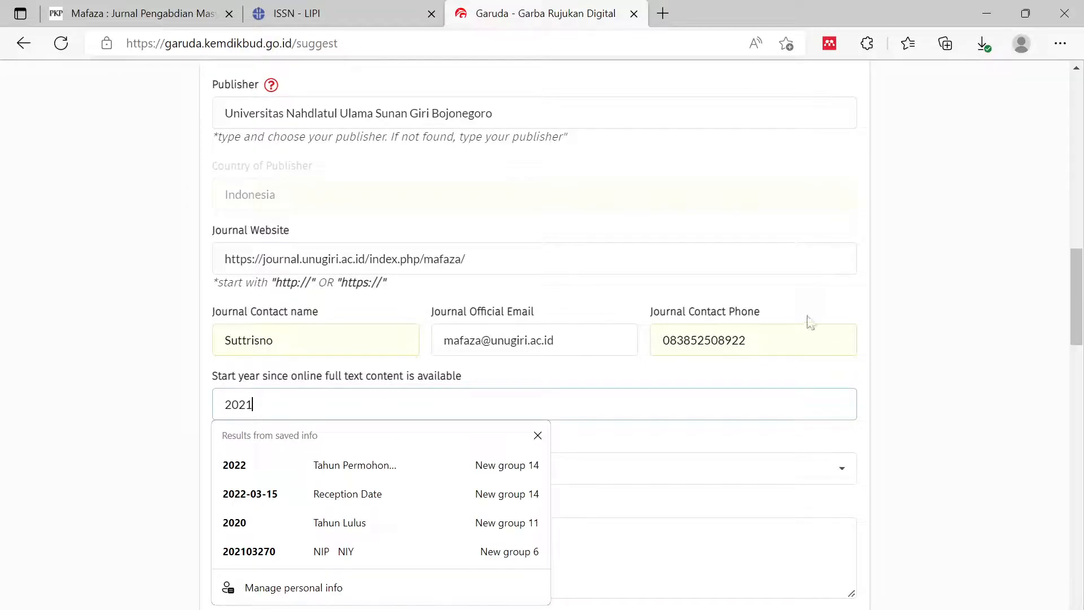
{"action": "scroll", "coordinate": [900, 333], "scroll_direction": "down", "scroll_amount": 2}
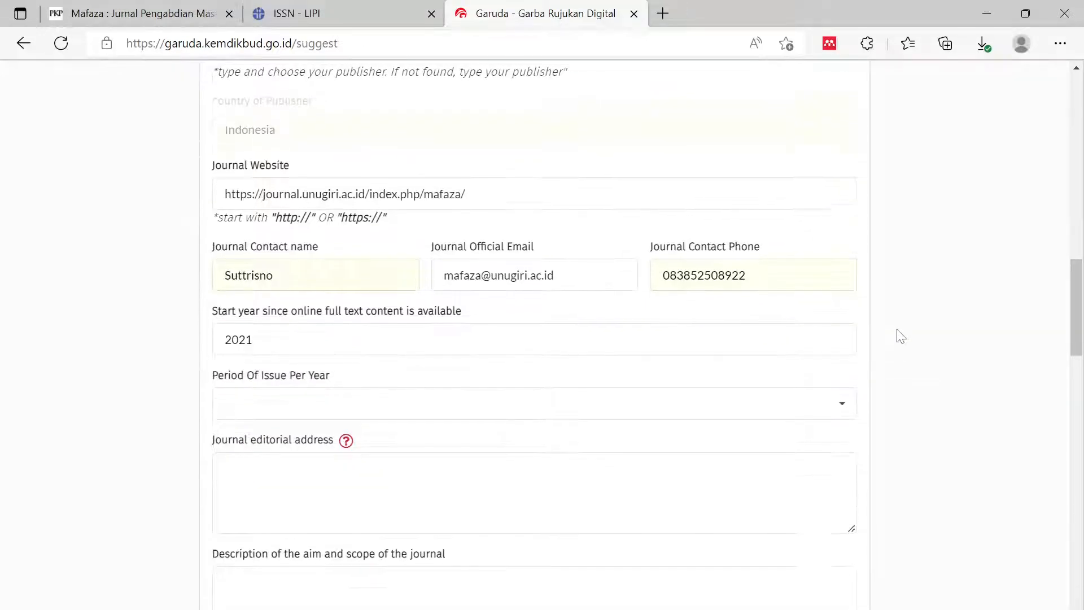
- Pick June and December from the Period Of Issue Per Year month list
{"action": "left_click", "coordinate": [234, 385]}
{"action": "scroll", "coordinate": [169, 435], "scroll_direction": "down", "scroll_amount": 3}
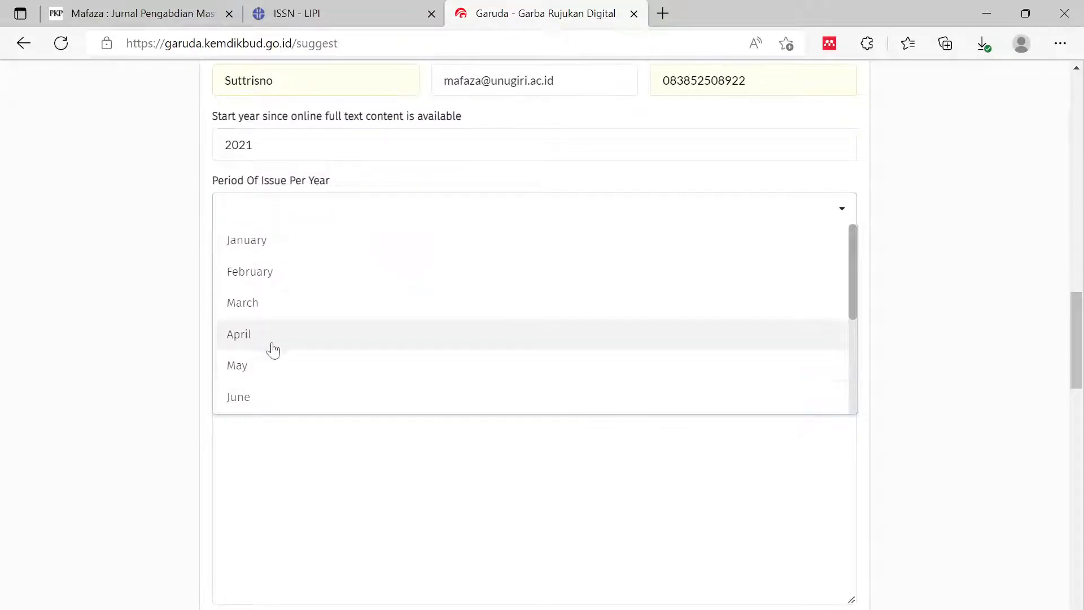
{"action": "scroll", "coordinate": [272, 361], "scroll_direction": "down", "scroll_amount": 1}
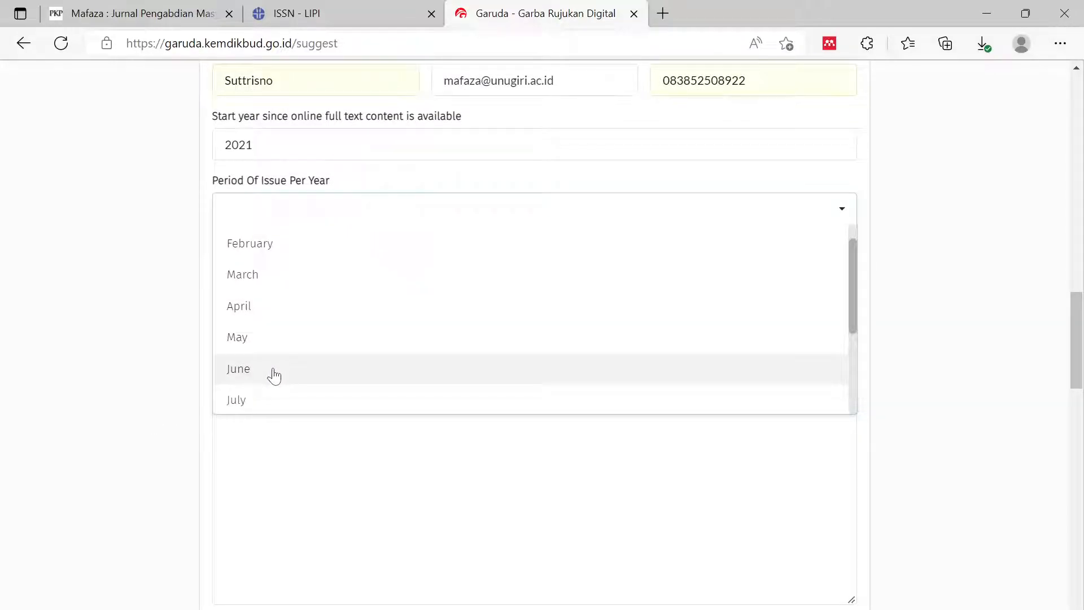
{"action": "scroll", "coordinate": [273, 375], "scroll_direction": "up", "scroll_amount": 1}
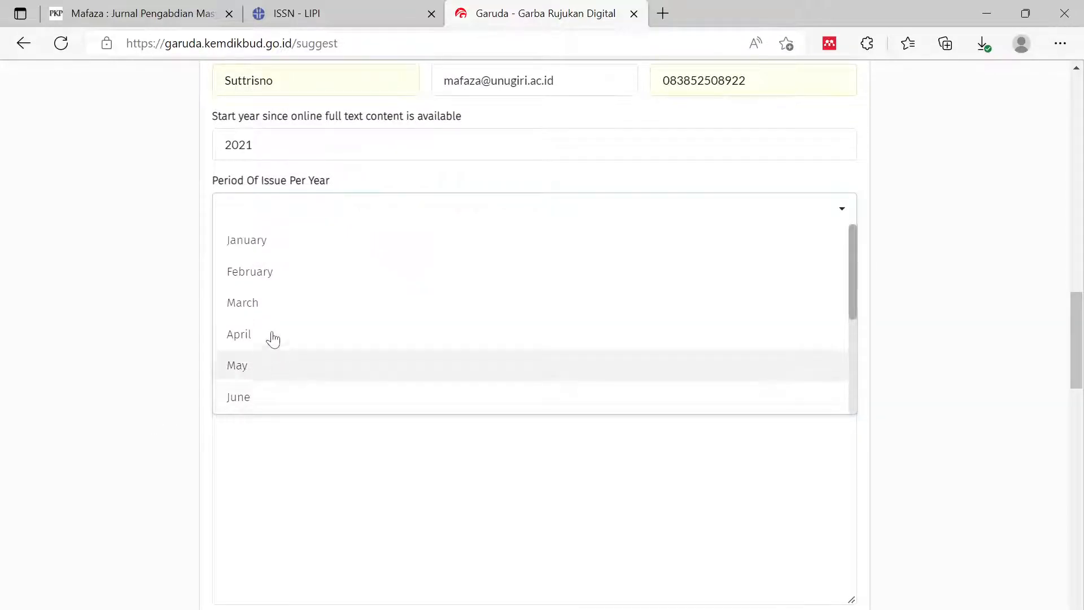
{"action": "scroll", "coordinate": [271, 366], "scroll_direction": "down", "scroll_amount": 1}
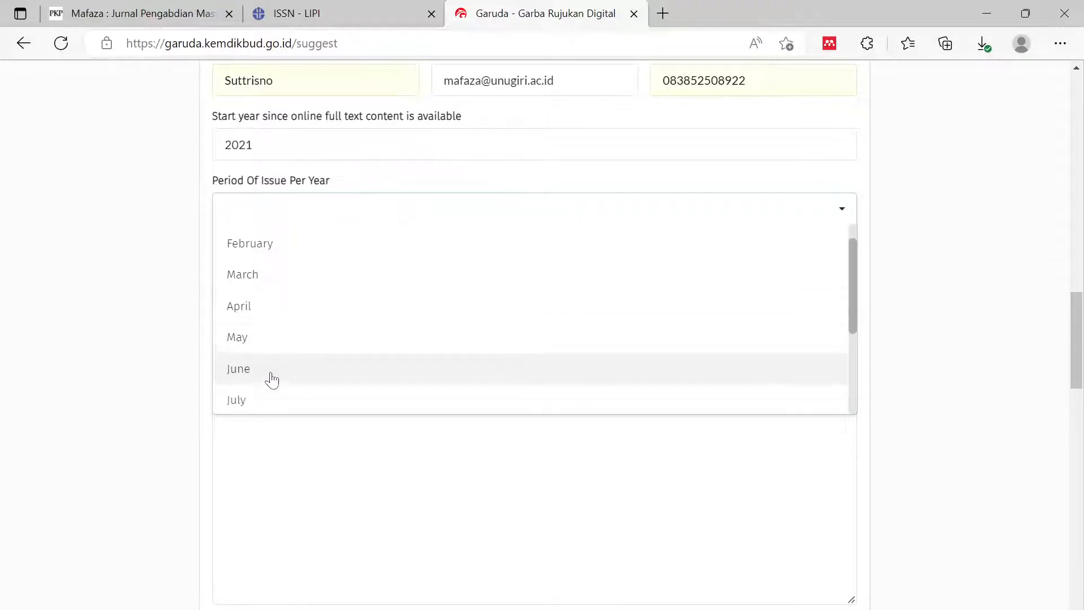
{"action": "left_click", "coordinate": [271, 376]}
{"action": "scroll", "coordinate": [278, 353], "scroll_direction": "down", "scroll_amount": 3}
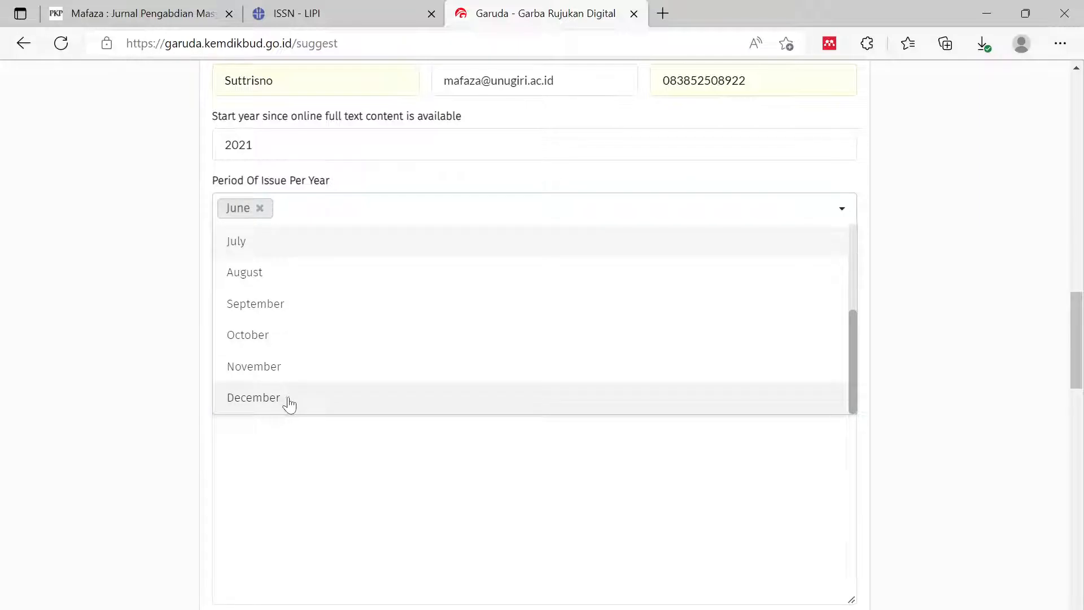
{"action": "left_click", "coordinate": [289, 401]}
{"action": "left_click", "coordinate": [923, 253]}
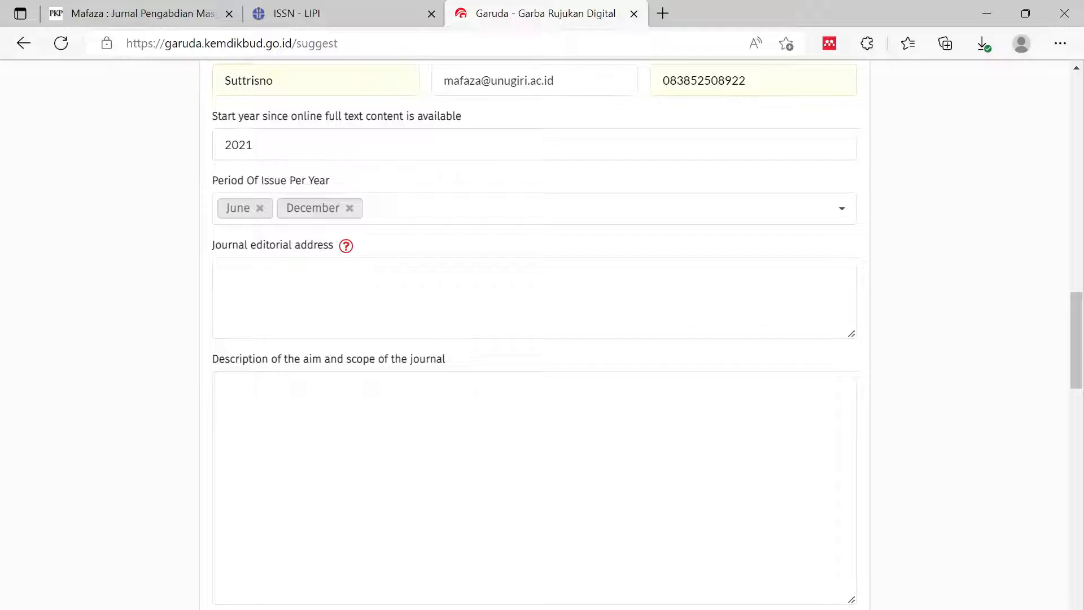
- Copy the Mafaza footer address 'Jl. A. Yani No. 10, Bojonegoro, East Java, Indonesia, 62115' into Journal editorial address
{"action": "left_click", "coordinate": [125, 12]}
{"action": "scroll", "coordinate": [243, 523], "scroll_direction": "down", "scroll_amount": 20}
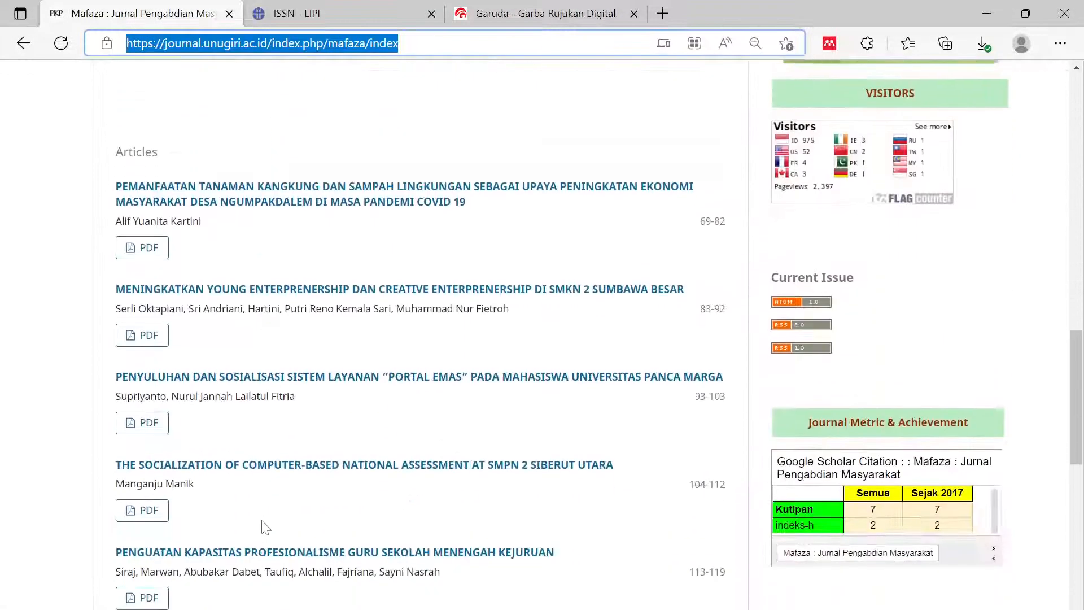
{"action": "scroll", "coordinate": [244, 523], "scroll_direction": "down", "scroll_amount": 2}
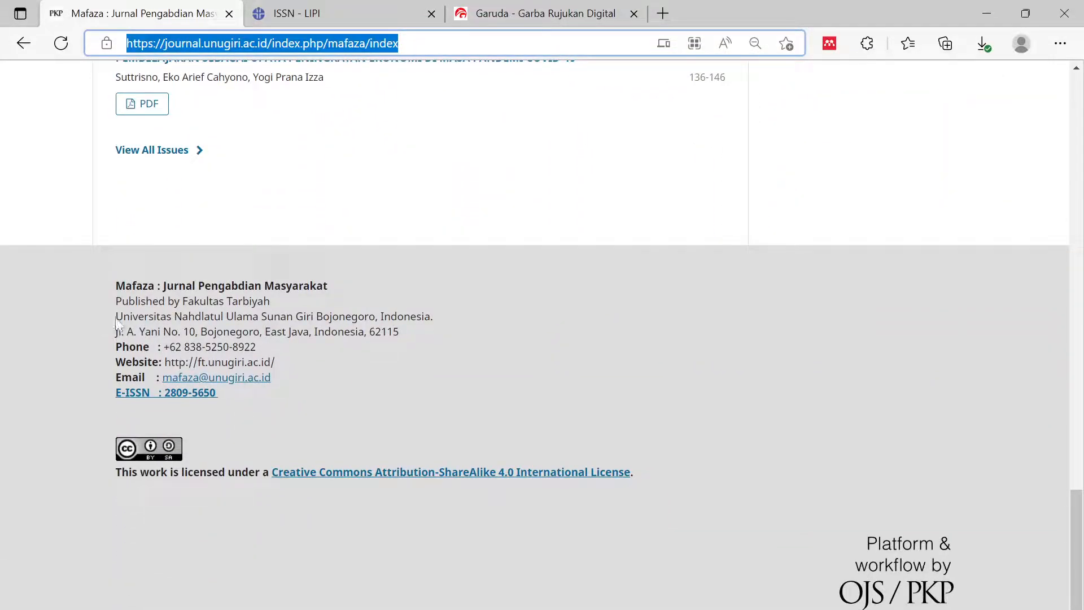
{"action": "left_click_drag", "start_coordinate": [116, 333], "coordinate": [407, 335]}
{"action": "key", "text": "ctrl+c"}
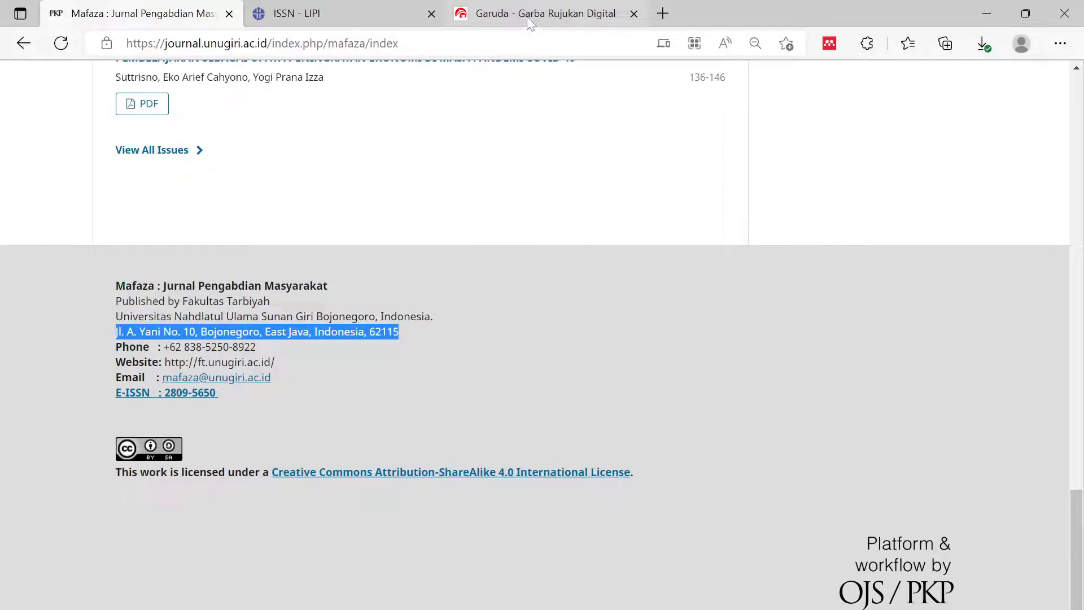
{"action": "left_click", "coordinate": [537, 13]}
{"action": "key", "text": "ctrl+v"}
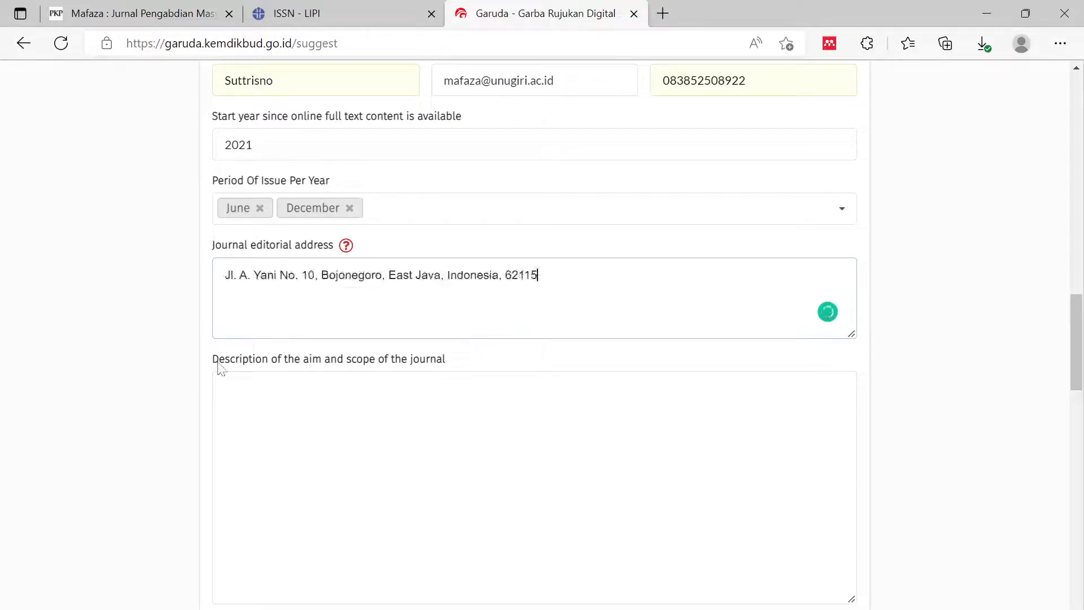
{"action": "scroll", "coordinate": [129, 416], "scroll_direction": "down", "scroll_amount": 3}
{"action": "key", "text": "Tab"}
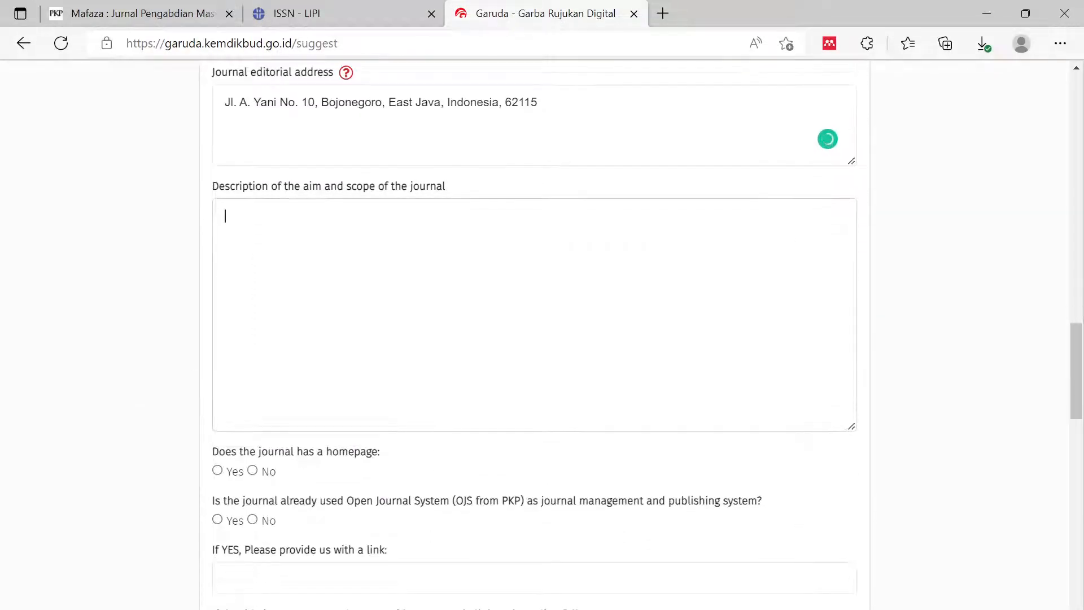
- Browse the Mafaza homepage and open its Focus and Scope page in a new tab
{"action": "left_click", "coordinate": [132, 6]}
{"action": "scroll", "coordinate": [629, 319], "scroll_direction": "up", "scroll_amount": 20}
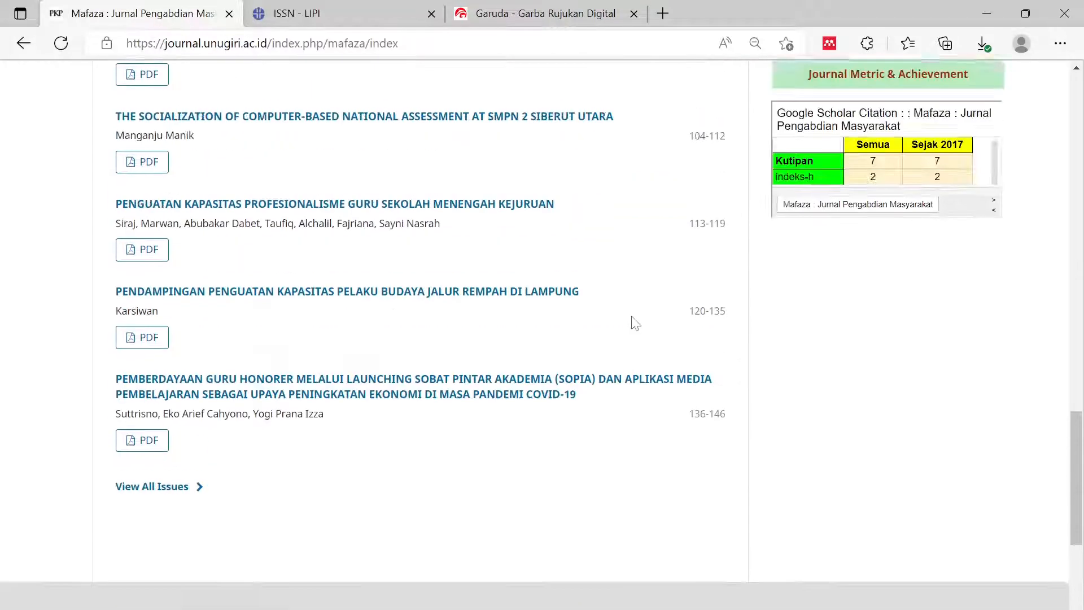
{"action": "scroll", "coordinate": [590, 375], "scroll_direction": "down", "scroll_amount": 2}
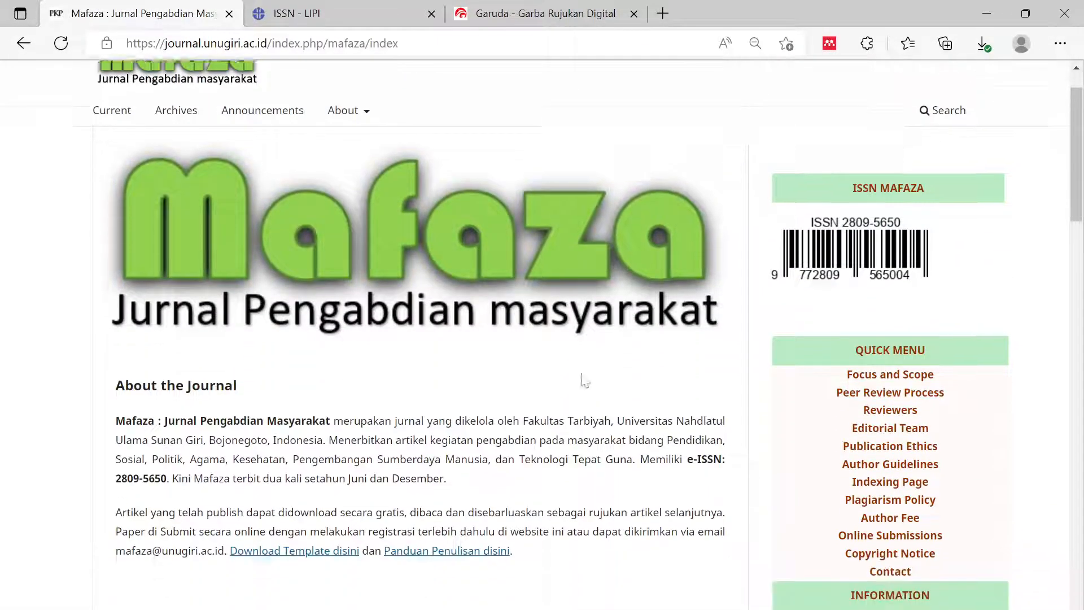
{"action": "scroll", "coordinate": [319, 251], "scroll_direction": "up", "scroll_amount": 2}
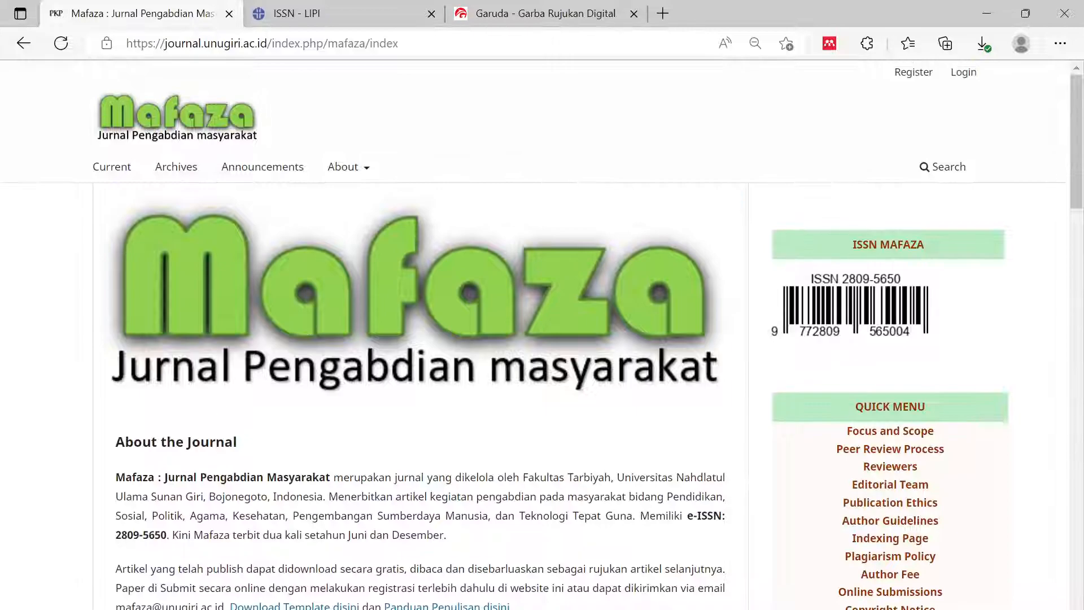
{"action": "scroll", "coordinate": [496, 510], "scroll_direction": "down", "scroll_amount": 2}
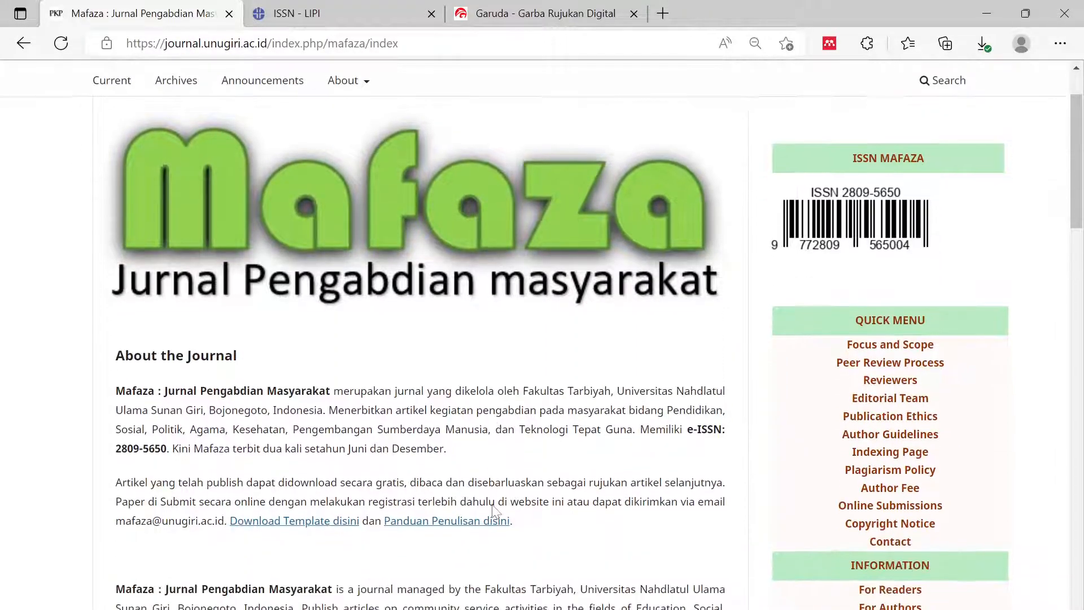
{"action": "scroll", "coordinate": [576, 504], "scroll_direction": "down", "scroll_amount": 4}
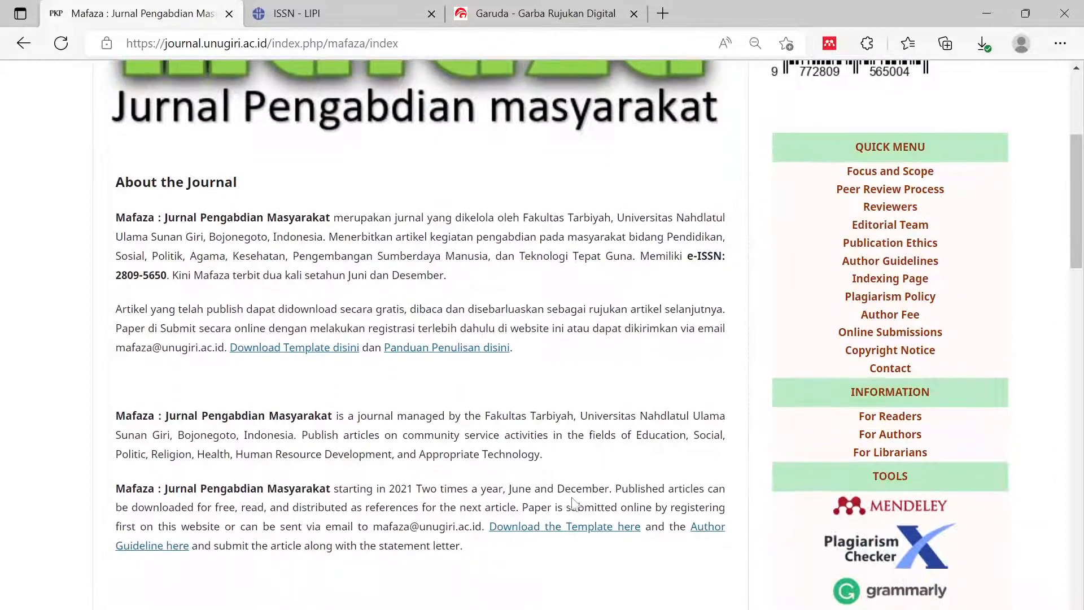
{"action": "left_click", "coordinate": [888, 173]}
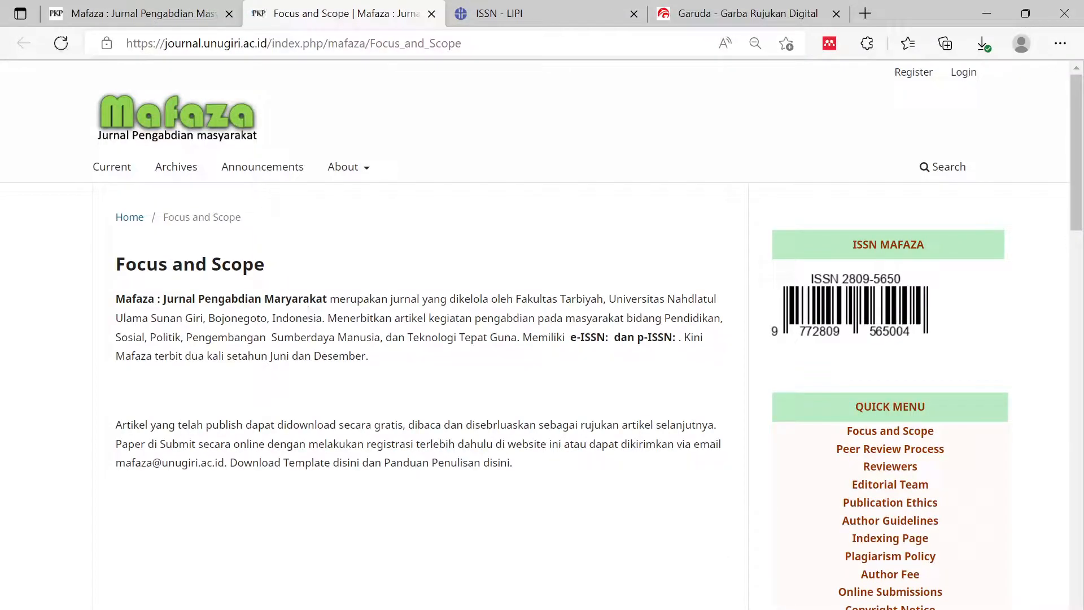
- Paste the Mafaza About the Journal paragraph into the aim-and-scope description
{"action": "left_click", "coordinate": [147, 9]}
{"action": "scroll", "coordinate": [321, 299], "scroll_direction": "up", "scroll_amount": 1}
{"action": "scroll", "coordinate": [78, 277], "scroll_direction": "down", "scroll_amount": 1}
{"action": "left_click_drag", "start_coordinate": [117, 226], "coordinate": [473, 283]}
{"action": "key", "text": "ctrl+c"}
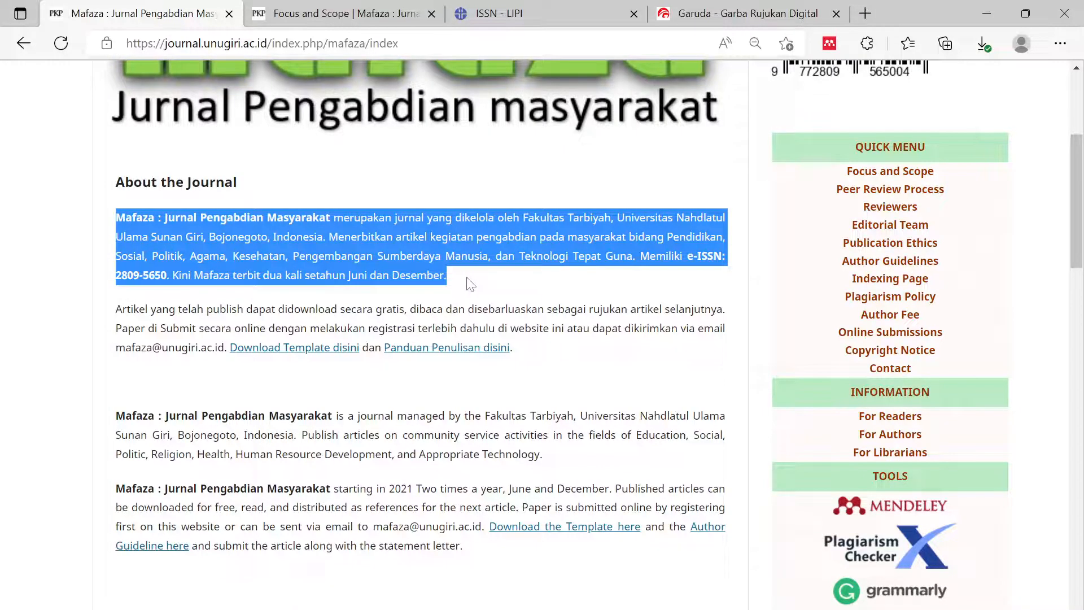
{"action": "left_click", "coordinate": [666, 13]}
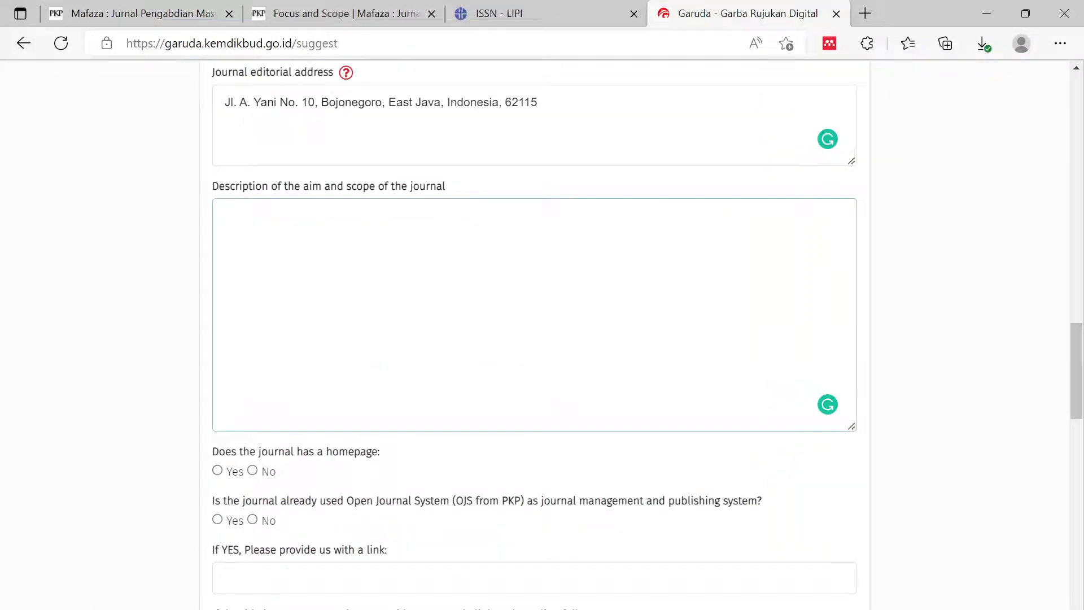
{"action": "key", "text": "ctrl+v"}
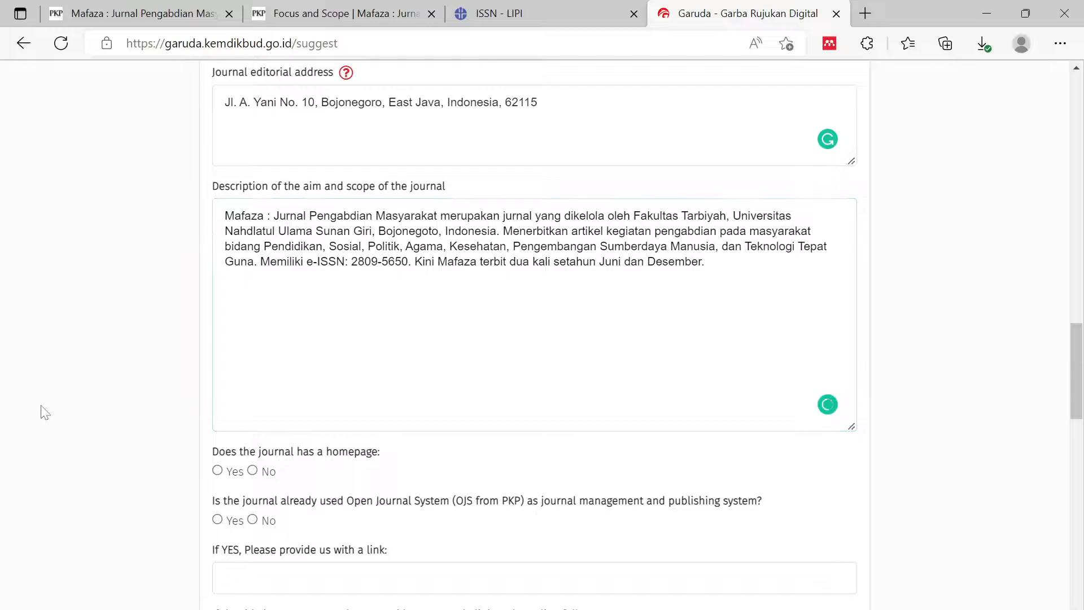
- Mark Yes for both the journal homepage question and the Open Journal System question
{"action": "scroll", "coordinate": [113, 460], "scroll_direction": "down", "scroll_amount": 3}
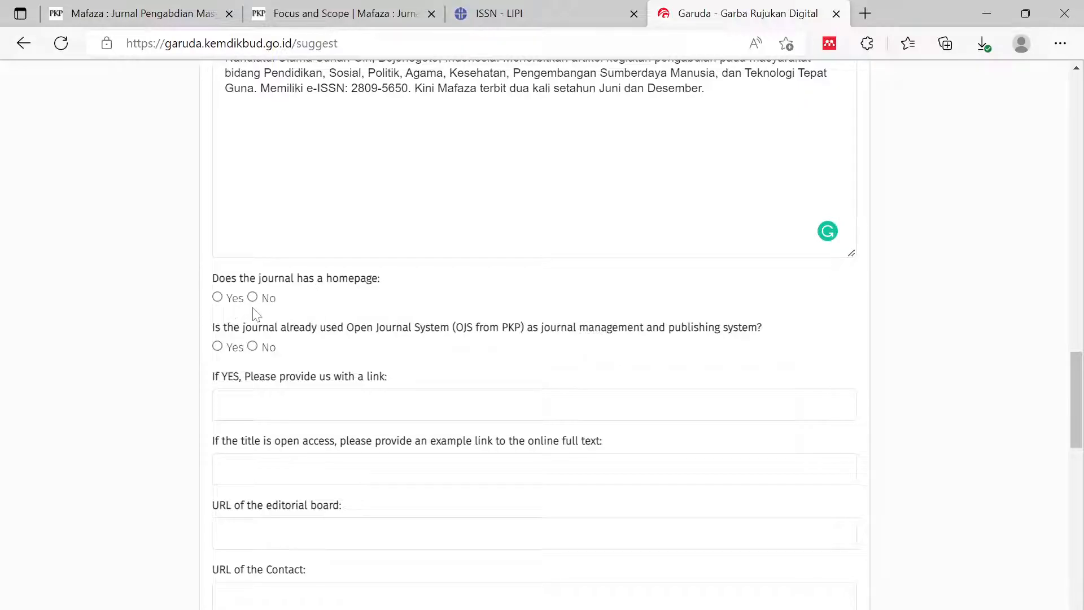
{"action": "left_click", "coordinate": [168, 12]}
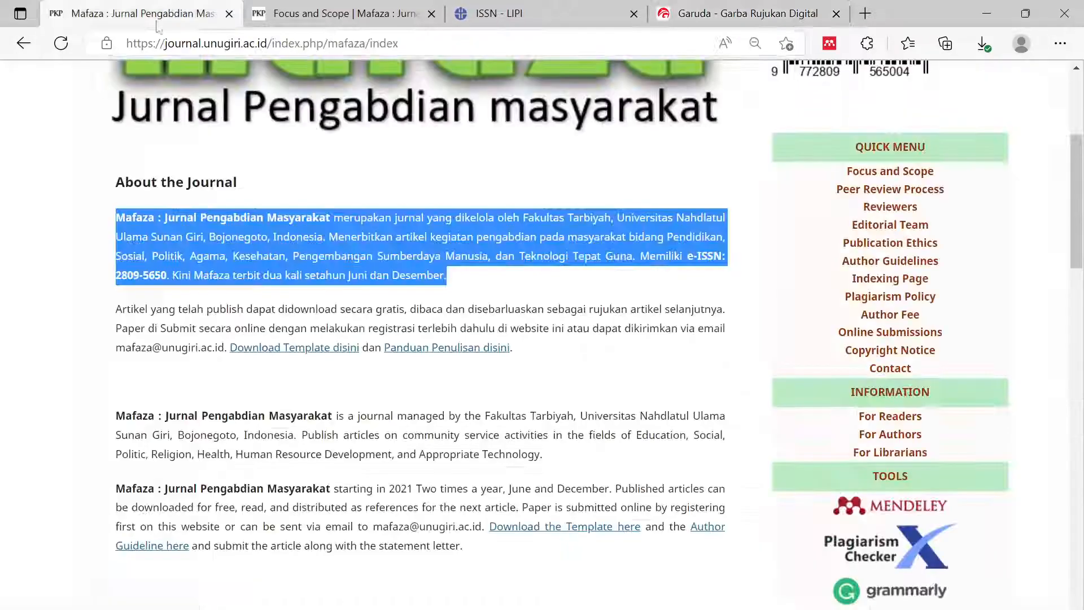
{"action": "scroll", "coordinate": [226, 257], "scroll_direction": "up", "scroll_amount": 5}
{"action": "left_click", "coordinate": [83, 260]}
{"action": "left_click", "coordinate": [728, 14]}
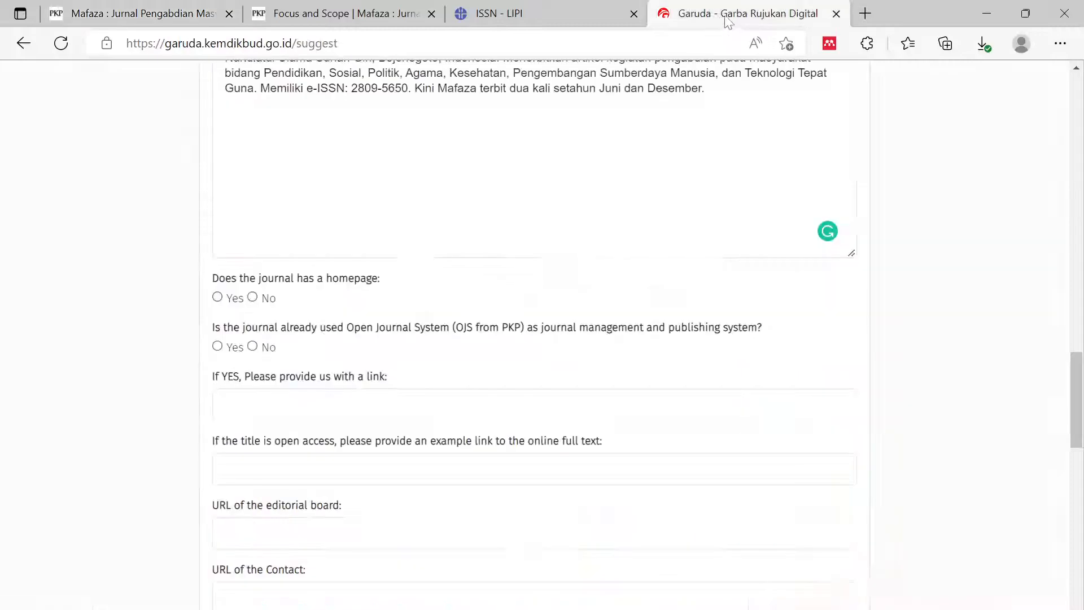
{"action": "left_click", "coordinate": [217, 297]}
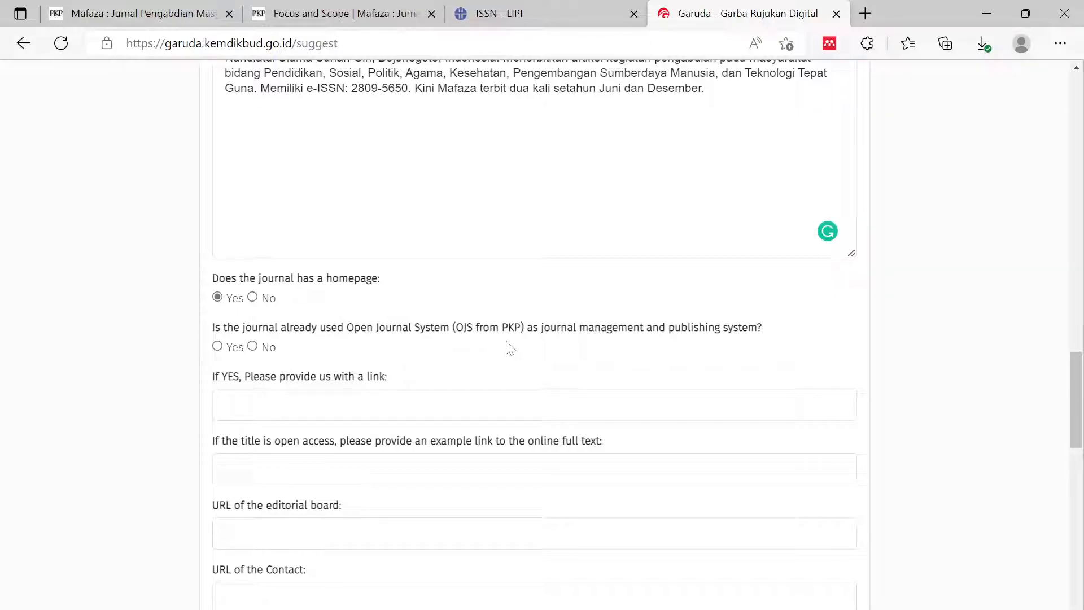
{"action": "left_click", "coordinate": [175, 15]}
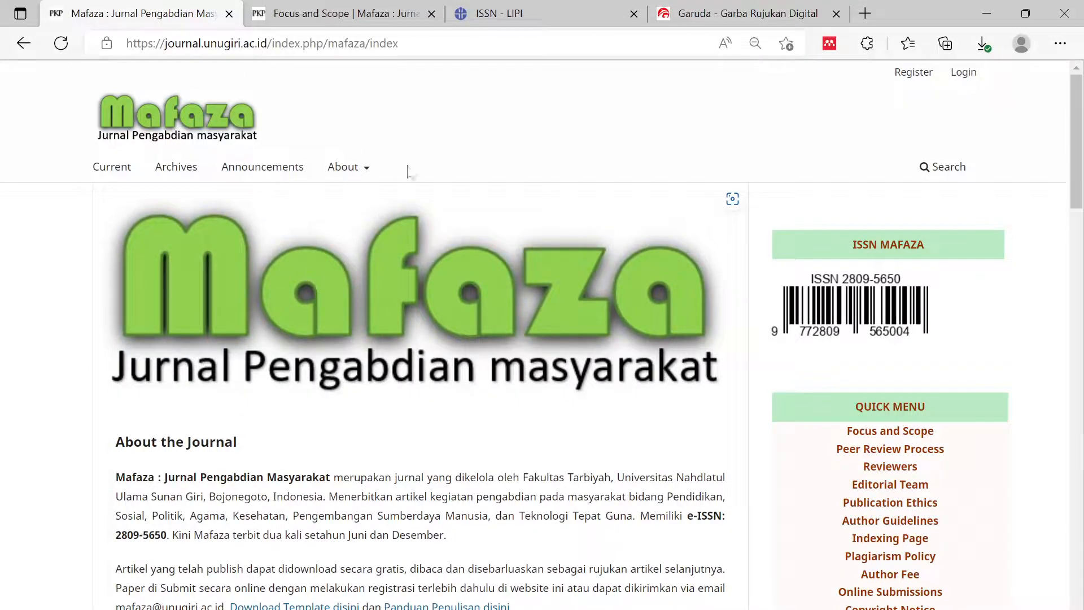
{"action": "left_click", "coordinate": [721, 14]}
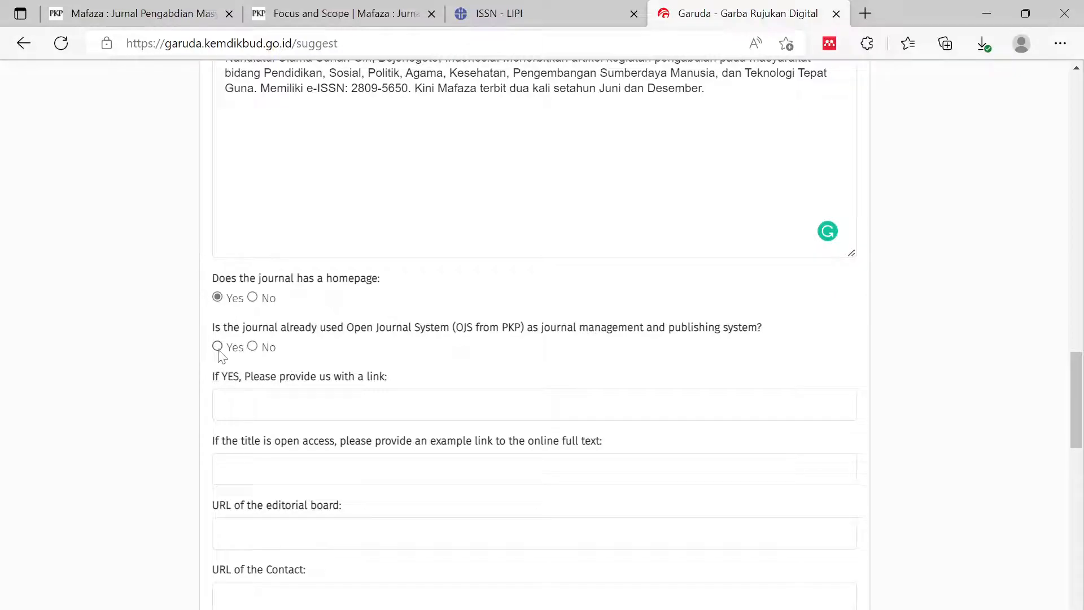
{"action": "scroll", "coordinate": [618, 368], "scroll_direction": "up", "scroll_amount": 2}
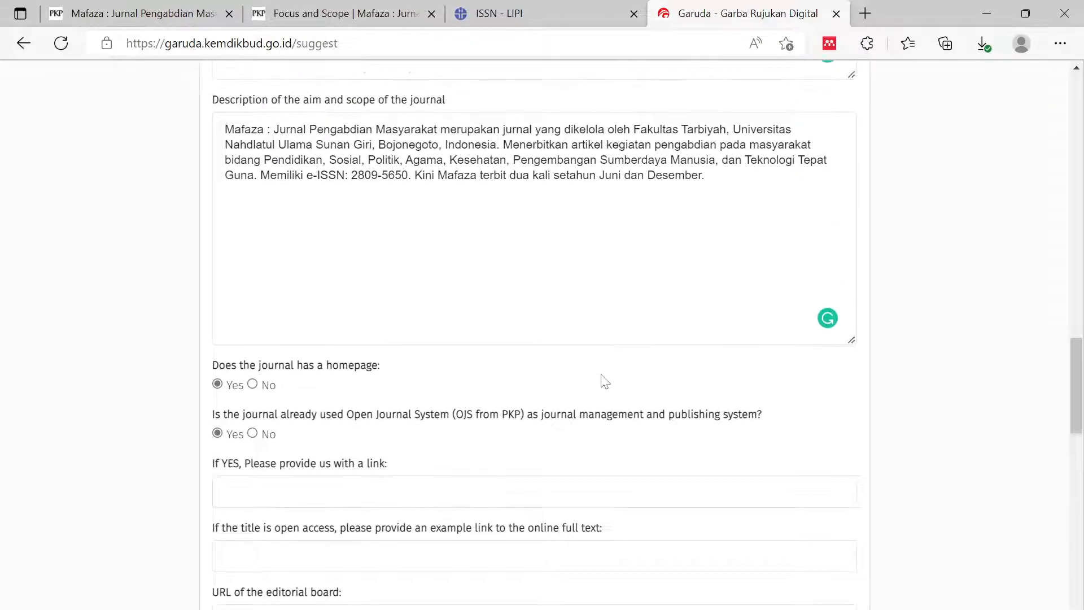
{"action": "scroll", "coordinate": [679, 382], "scroll_direction": "down", "scroll_amount": 2}
{"action": "scroll", "coordinate": [676, 383], "scroll_direction": "down", "scroll_amount": 2}
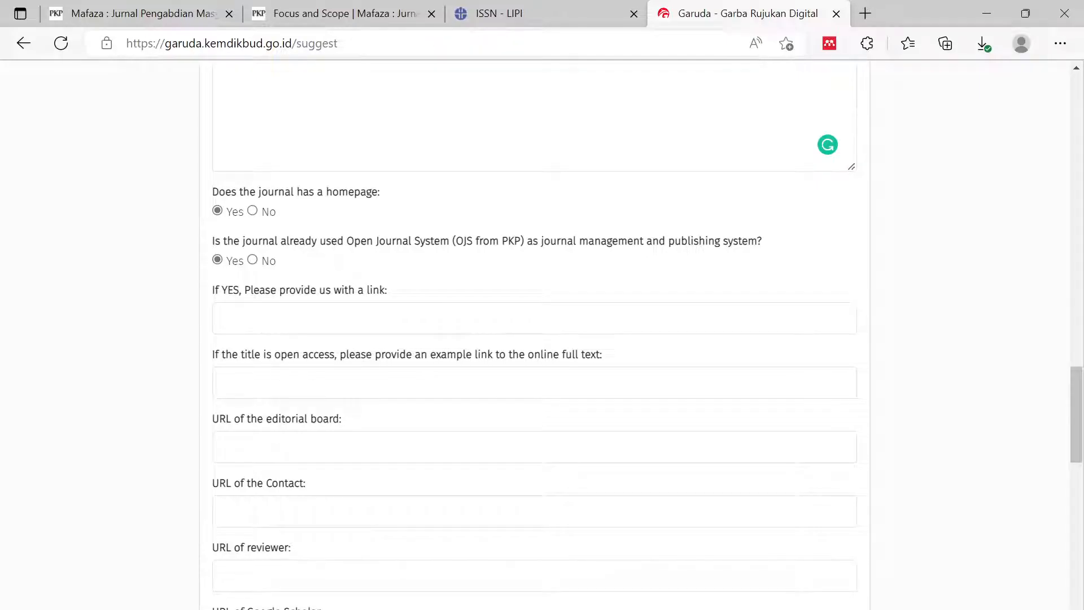
{"action": "left_click", "coordinate": [306, 298]}
{"action": "left_click", "coordinate": [186, 13]}
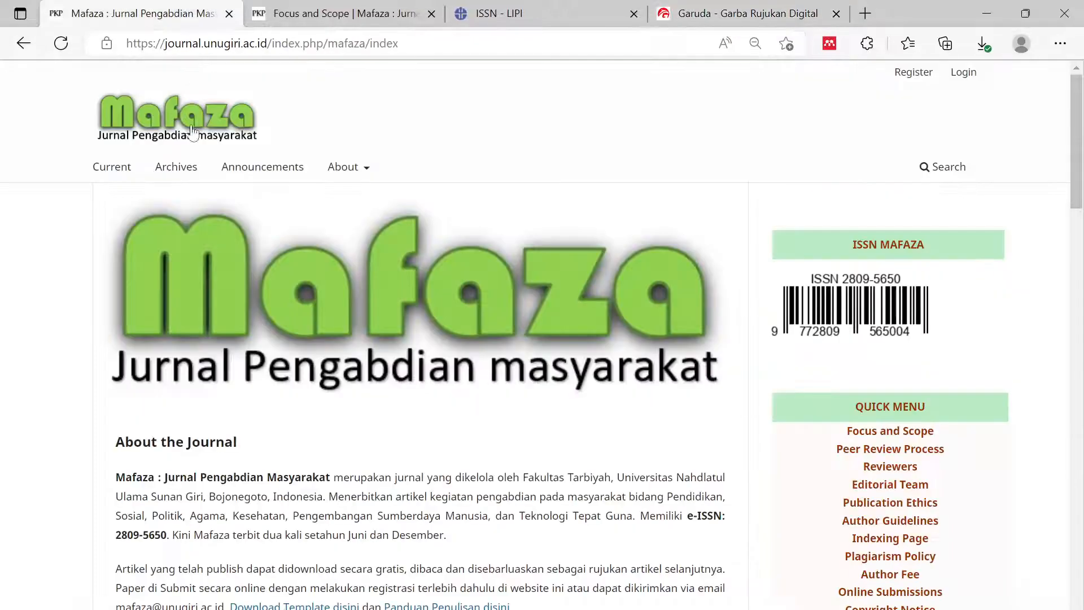
{"action": "left_click", "coordinate": [126, 176]}
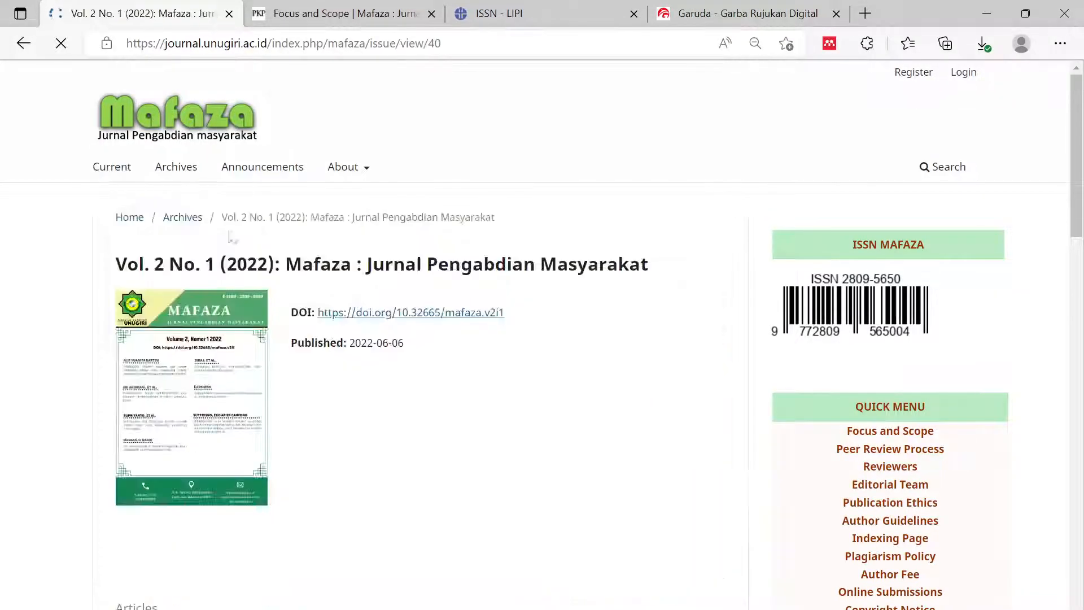
{"action": "scroll", "coordinate": [361, 293], "scroll_direction": "down", "scroll_amount": 5}
{"action": "scroll", "coordinate": [364, 285], "scroll_direction": "up", "scroll_amount": 5}
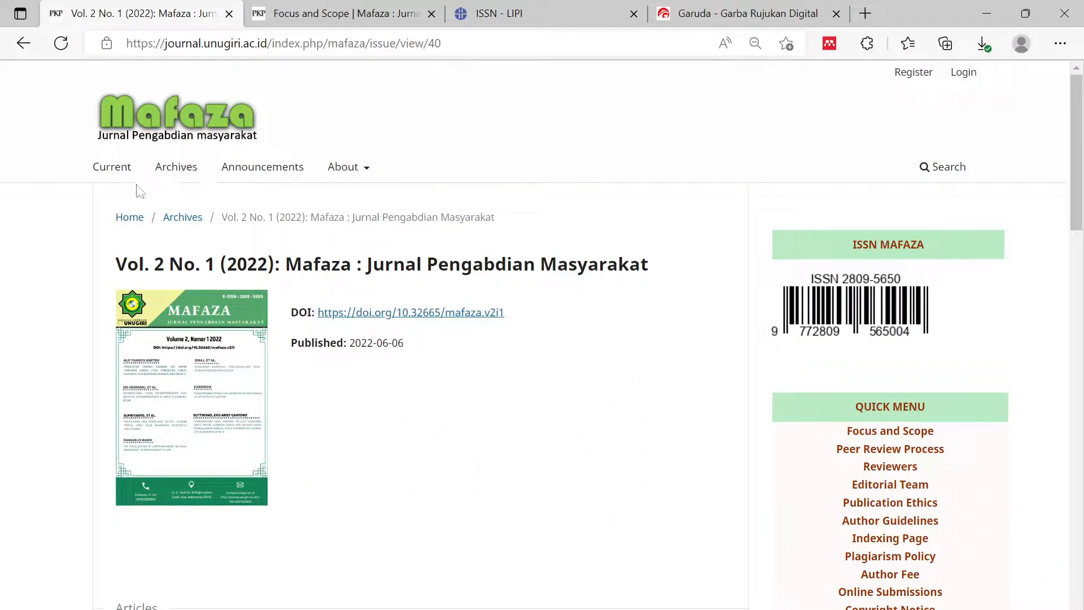
{"action": "left_click", "coordinate": [130, 220]}
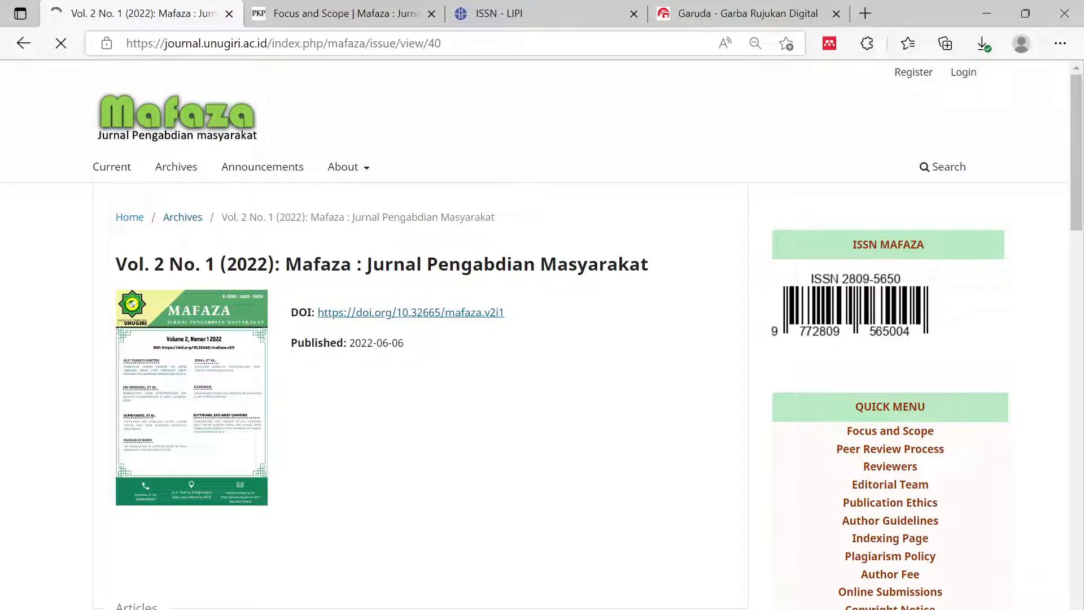
{"action": "left_click", "coordinate": [310, 51]}
{"action": "key", "text": "ctrl+c"}
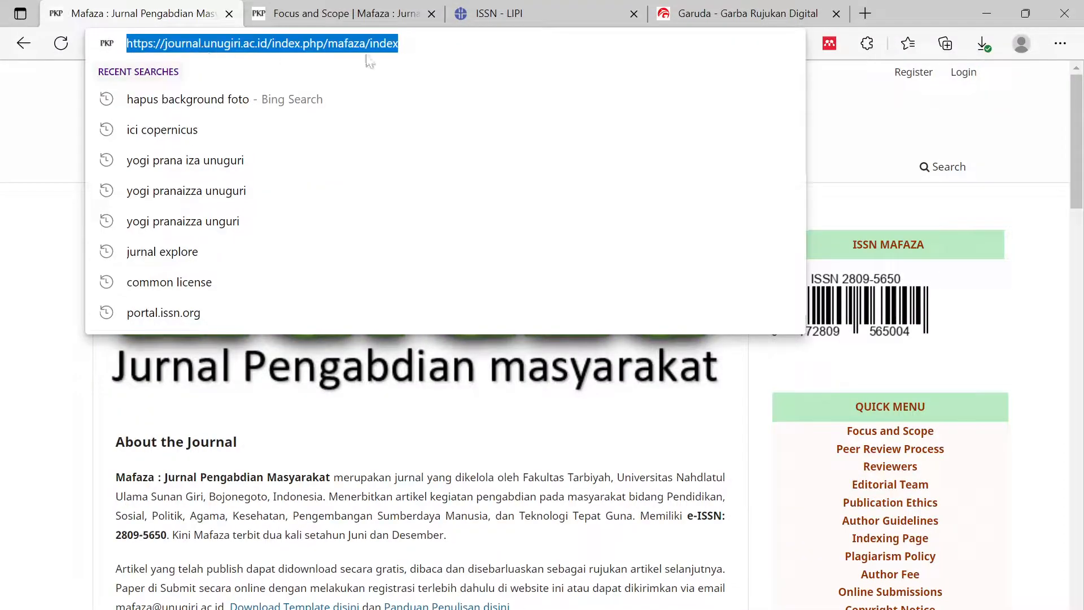
{"action": "left_click", "coordinate": [734, 14]}
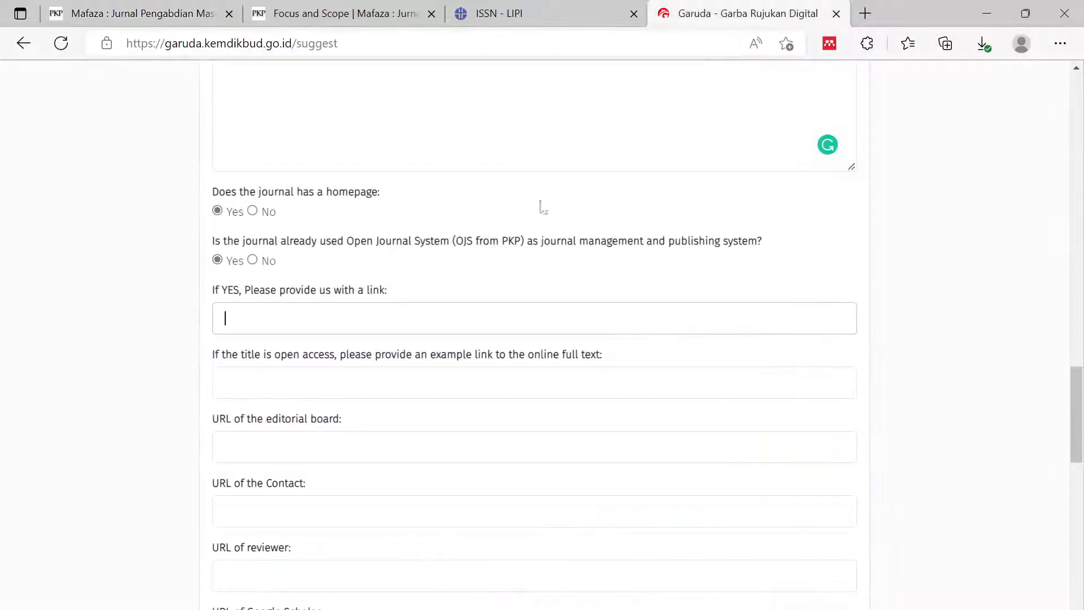
{"action": "key", "text": "ctrl+v"}
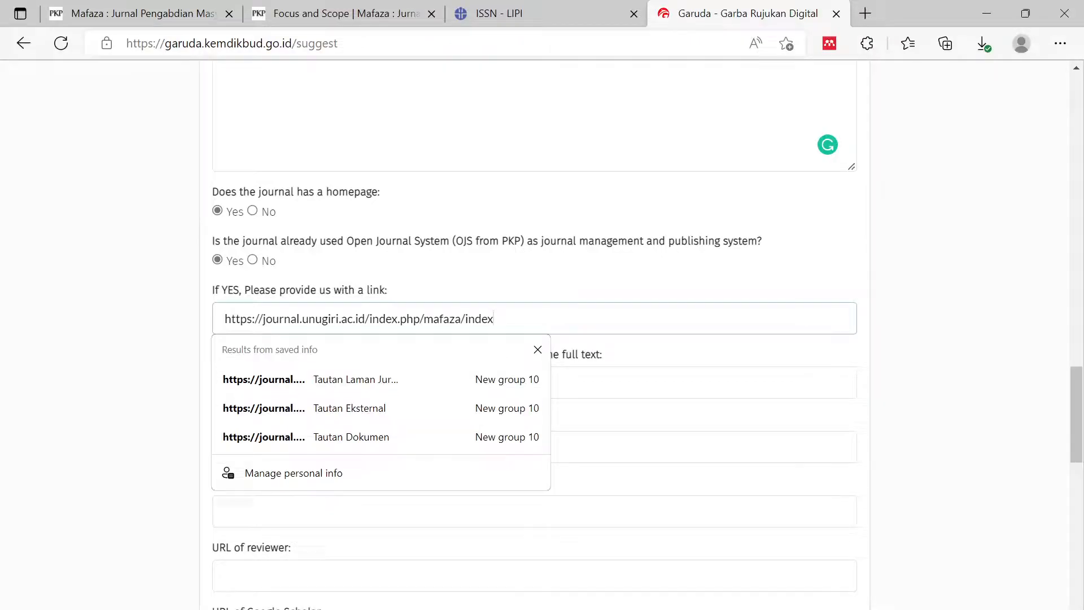
{"action": "key", "text": "BackSpace"}
{"action": "left_click", "coordinate": [1056, 215]}
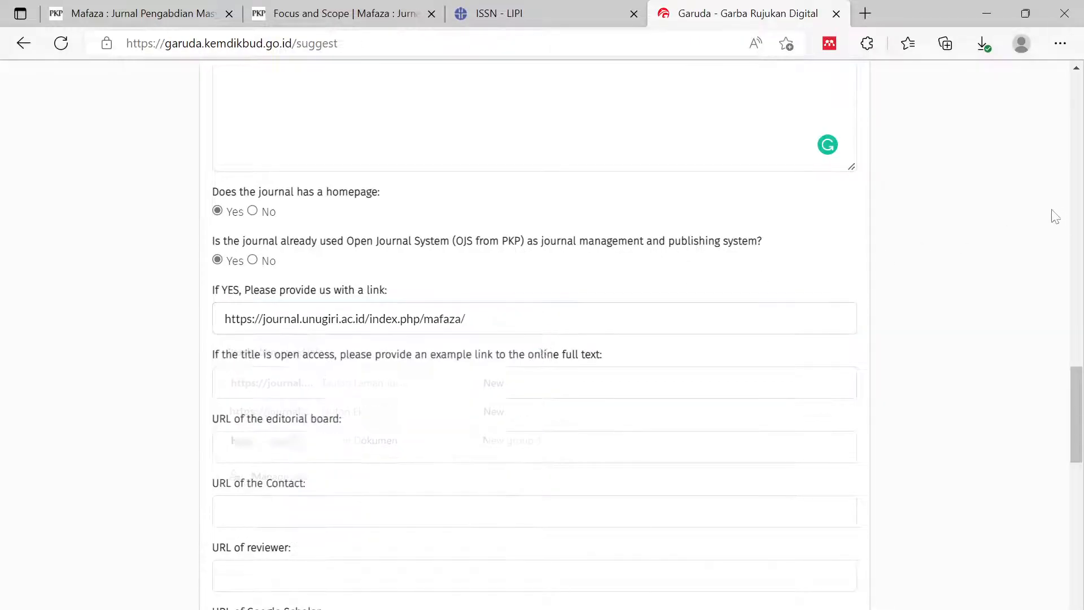
{"action": "scroll", "coordinate": [617, 367], "scroll_direction": "down", "scroll_amount": 2}
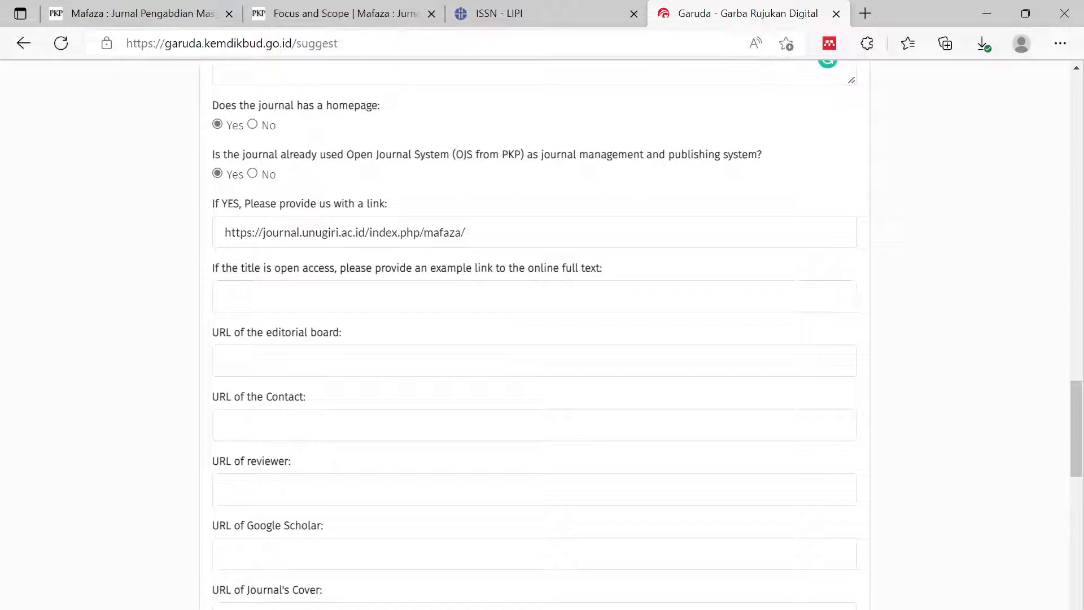
- Paste an article link (.../mafaza/article/view/462) as the full-text example
{"action": "left_click", "coordinate": [225, 296]}
{"action": "left_click", "coordinate": [165, 18]}
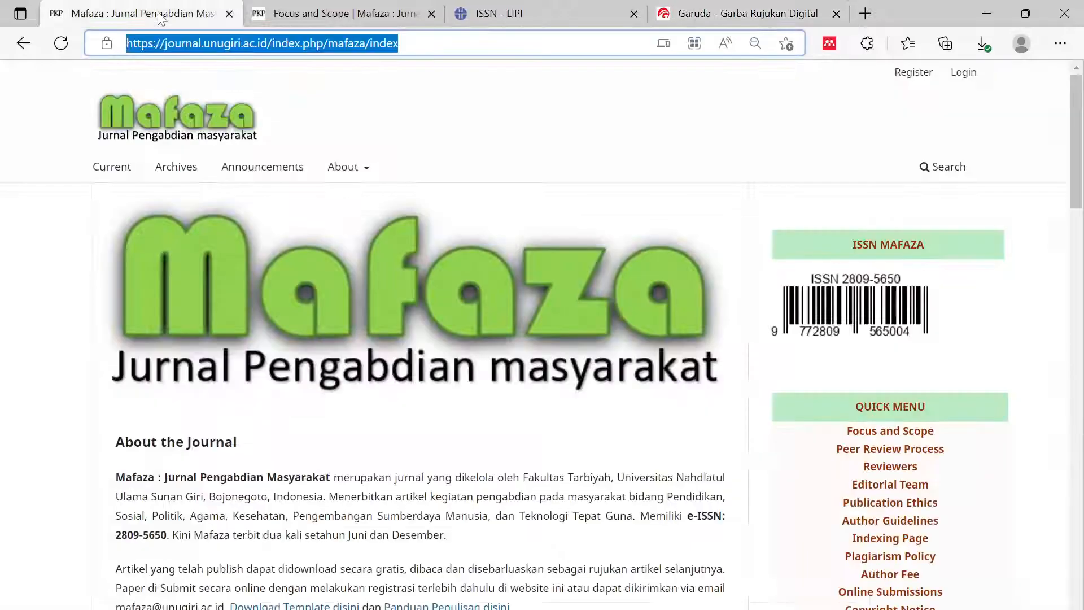
{"action": "scroll", "coordinate": [621, 315], "scroll_direction": "down", "scroll_amount": 7}
{"action": "scroll", "coordinate": [600, 346], "scroll_direction": "down", "scroll_amount": 15}
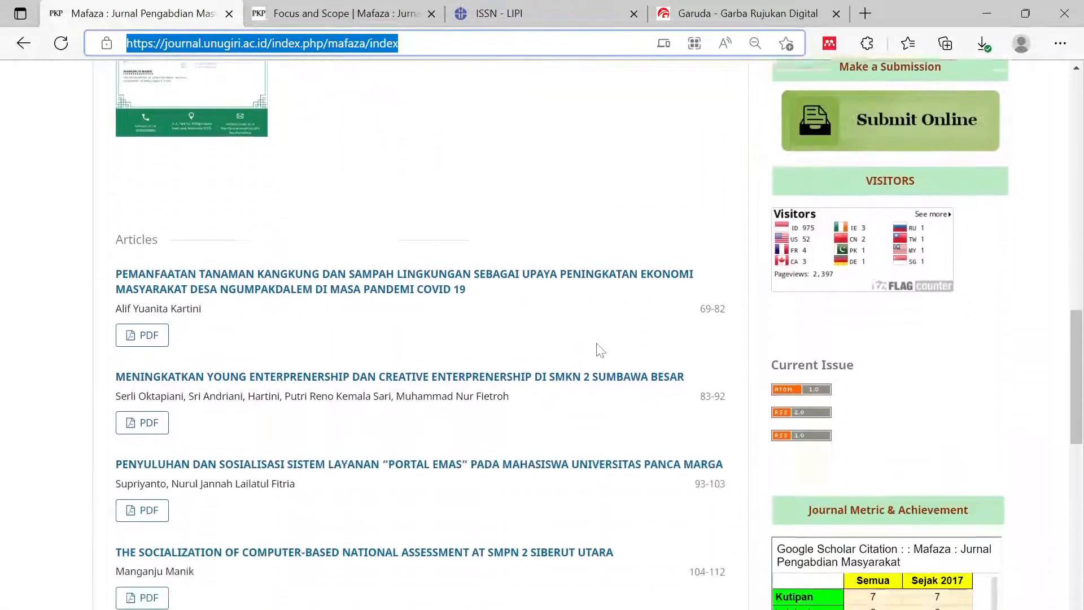
{"action": "scroll", "coordinate": [599, 350], "scroll_direction": "down", "scroll_amount": 3}
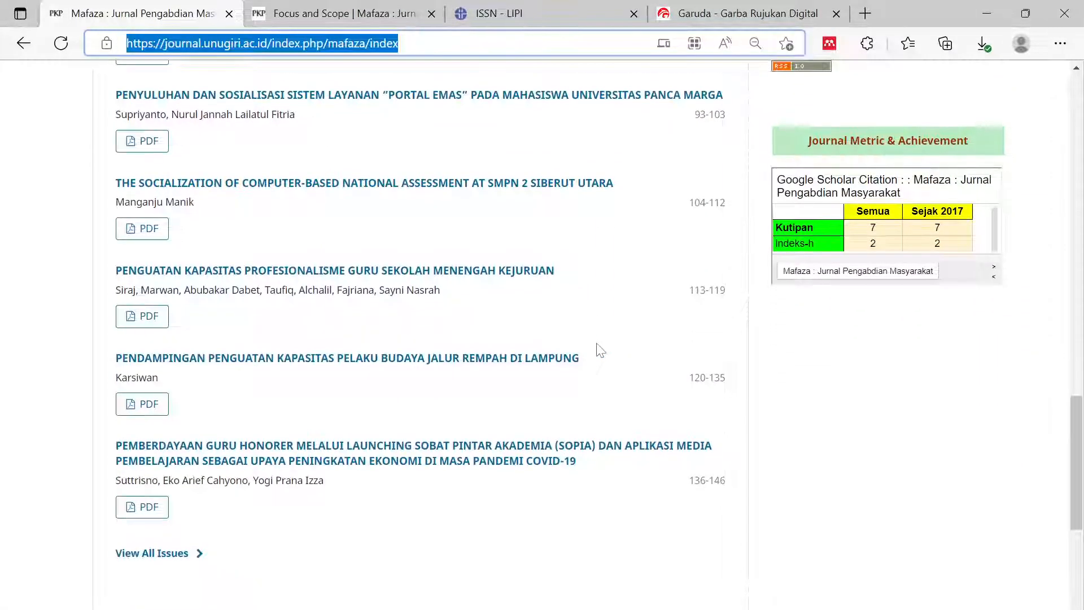
{"action": "scroll", "coordinate": [599, 349], "scroll_direction": "up", "scroll_amount": 4}
{"action": "scroll", "coordinate": [600, 350], "scroll_direction": "down", "scroll_amount": 3}
{"action": "scroll", "coordinate": [600, 350], "scroll_direction": "down", "scroll_amount": 1}
{"action": "right_click", "coordinate": [371, 444]}
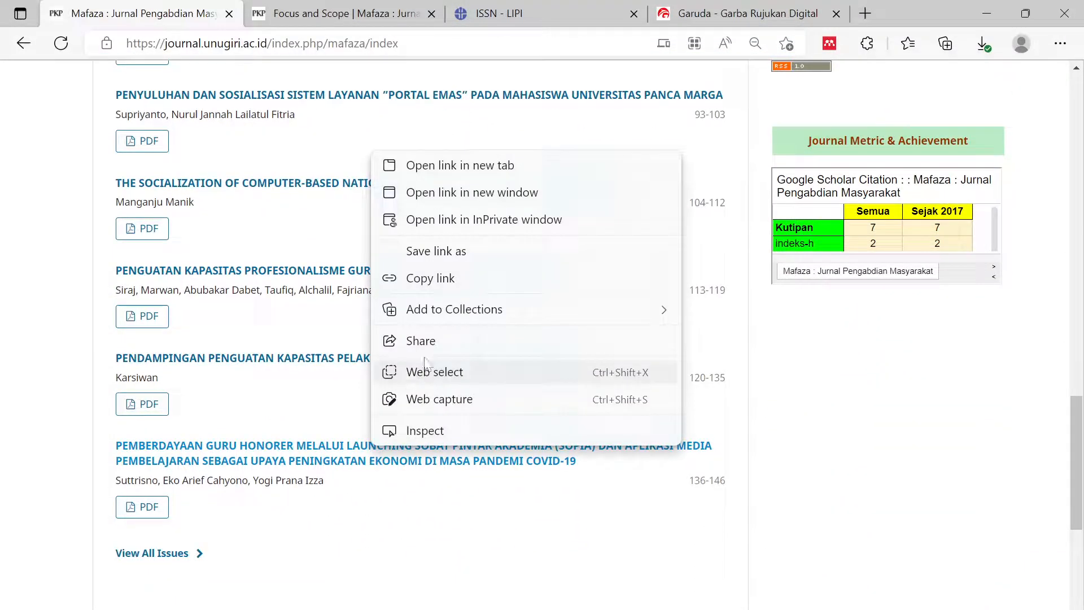
{"action": "left_click", "coordinate": [446, 288]}
{"action": "left_click", "coordinate": [726, 13]}
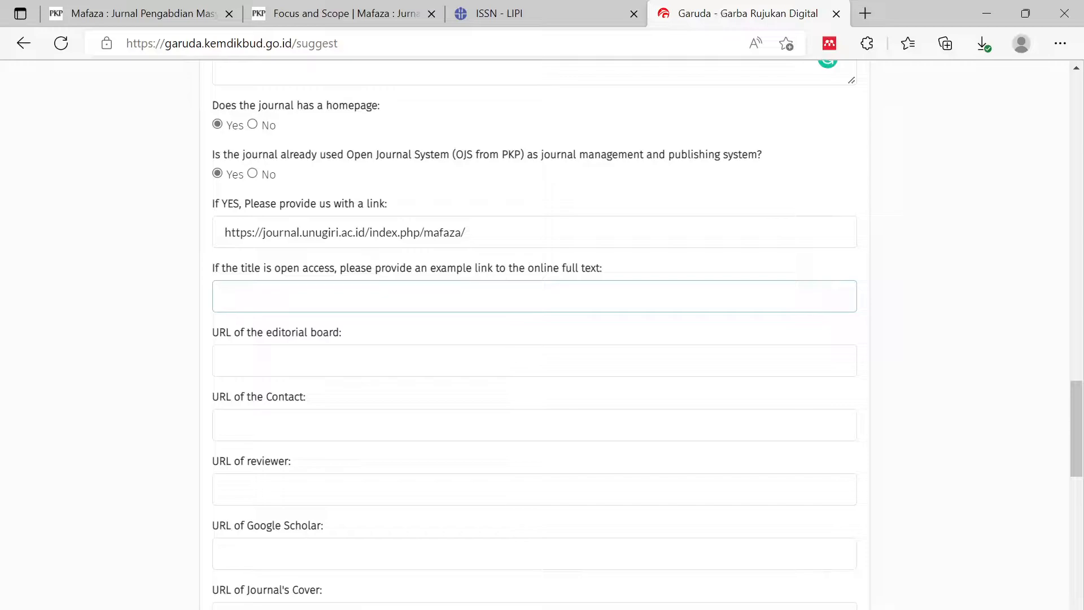
{"action": "key", "text": "ctrl+v"}
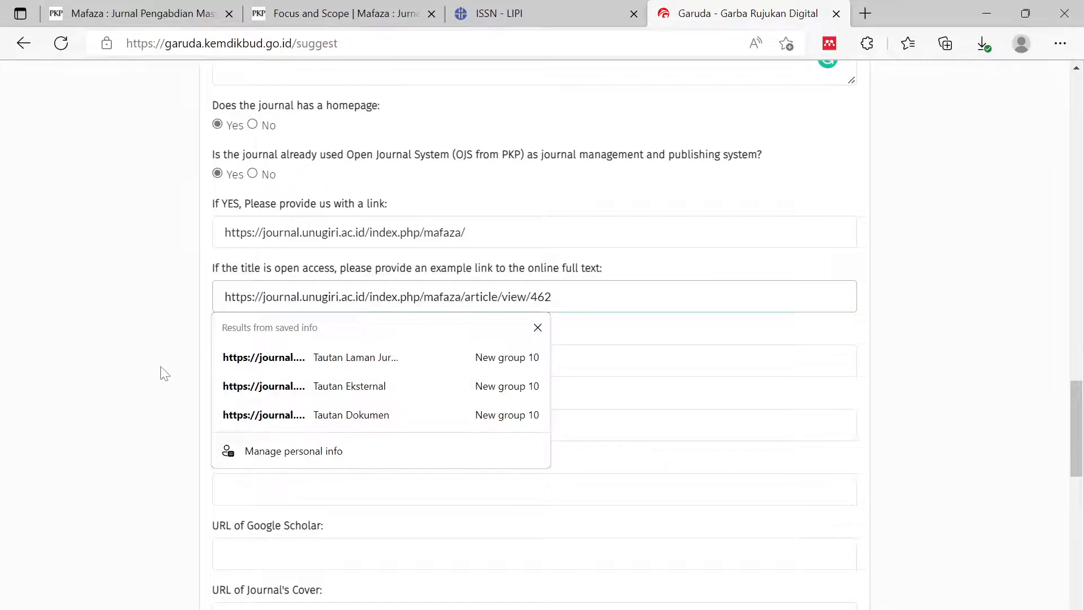
{"action": "left_click", "coordinate": [135, 378]}
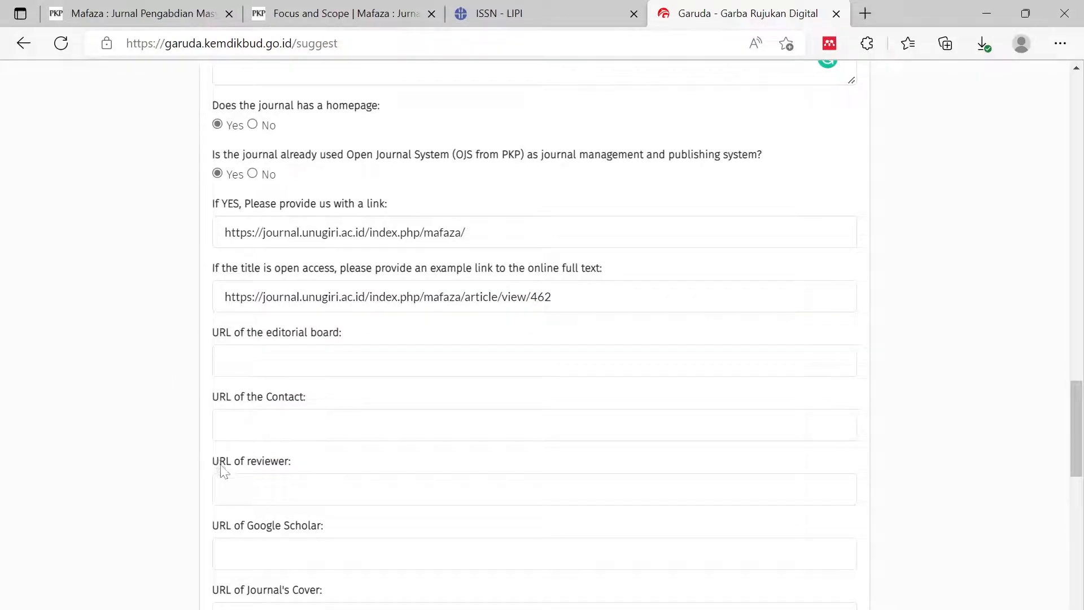
{"action": "left_click", "coordinate": [226, 361]}
- Fill the editorial board URL with the Mafaza .../mafaza/about/editorialTeam address
{"action": "left_click", "coordinate": [141, 13]}
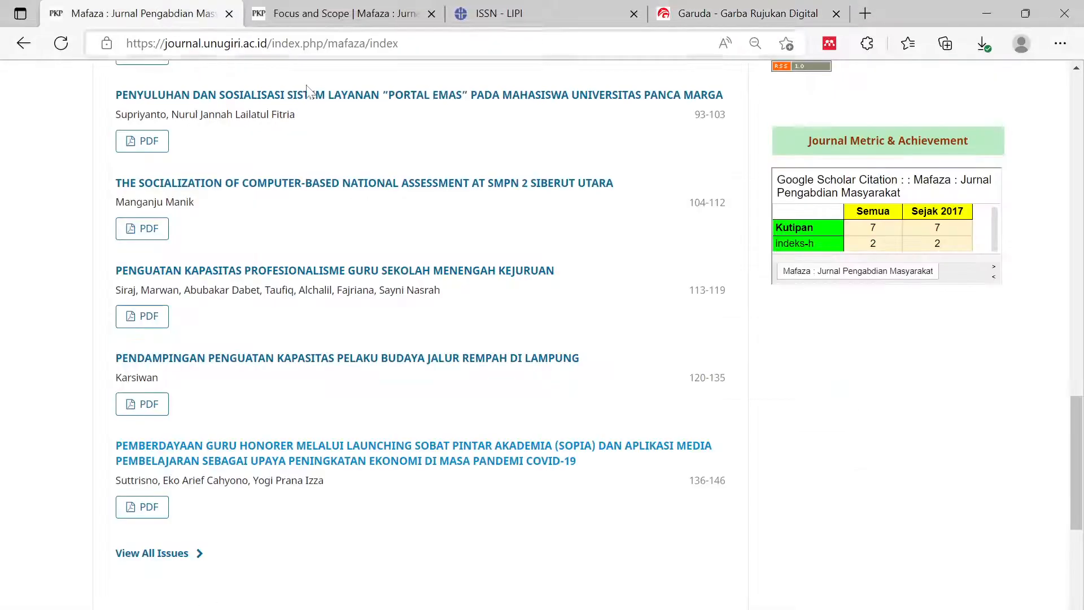
{"action": "scroll", "coordinate": [917, 409], "scroll_direction": "up", "scroll_amount": 10}
{"action": "scroll", "coordinate": [914, 411], "scroll_direction": "up", "scroll_amount": 10}
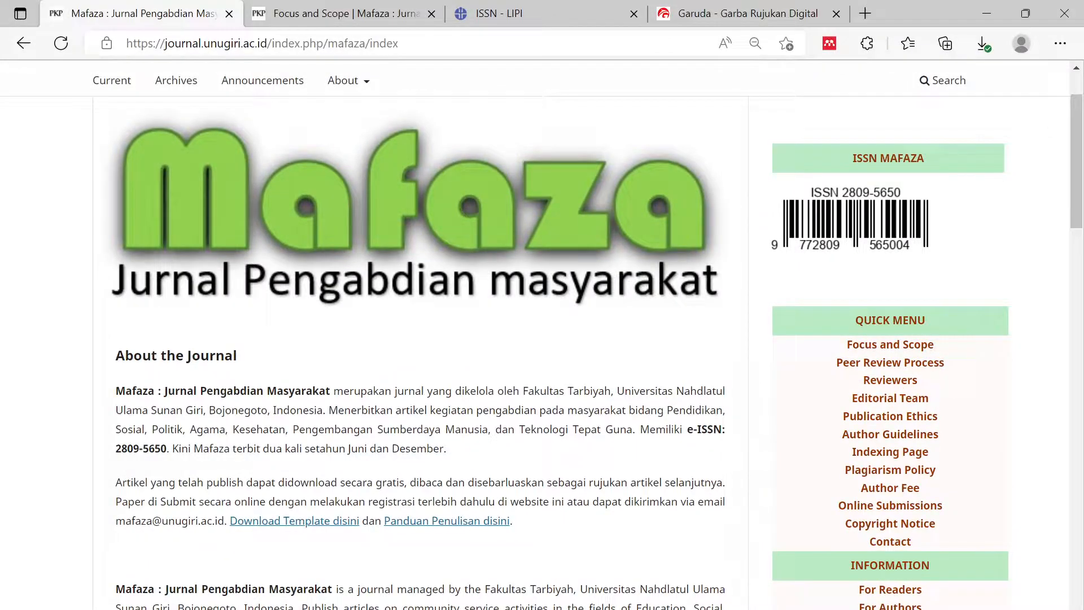
{"action": "right_click", "coordinate": [890, 401]}
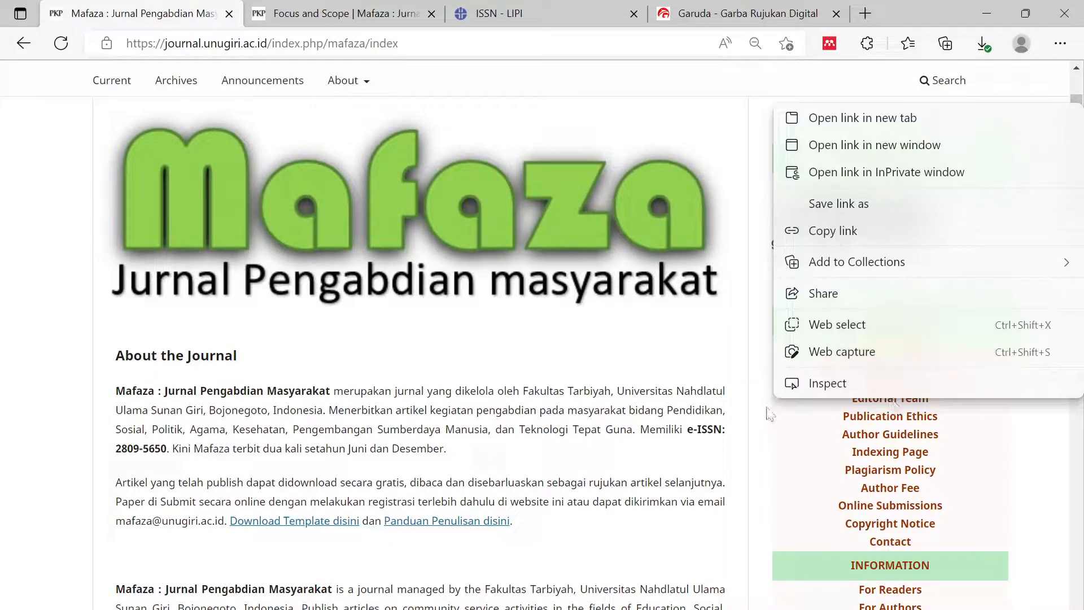
{"action": "key", "text": "Escape"}
{"action": "left_click", "coordinate": [864, 402]}
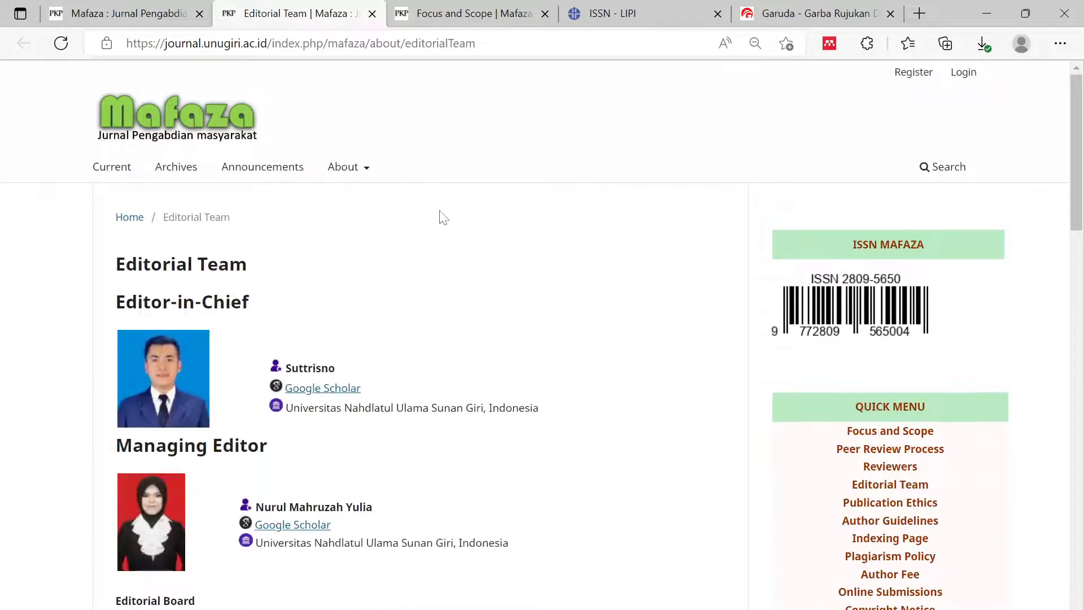
{"action": "left_click", "coordinate": [259, 41]}
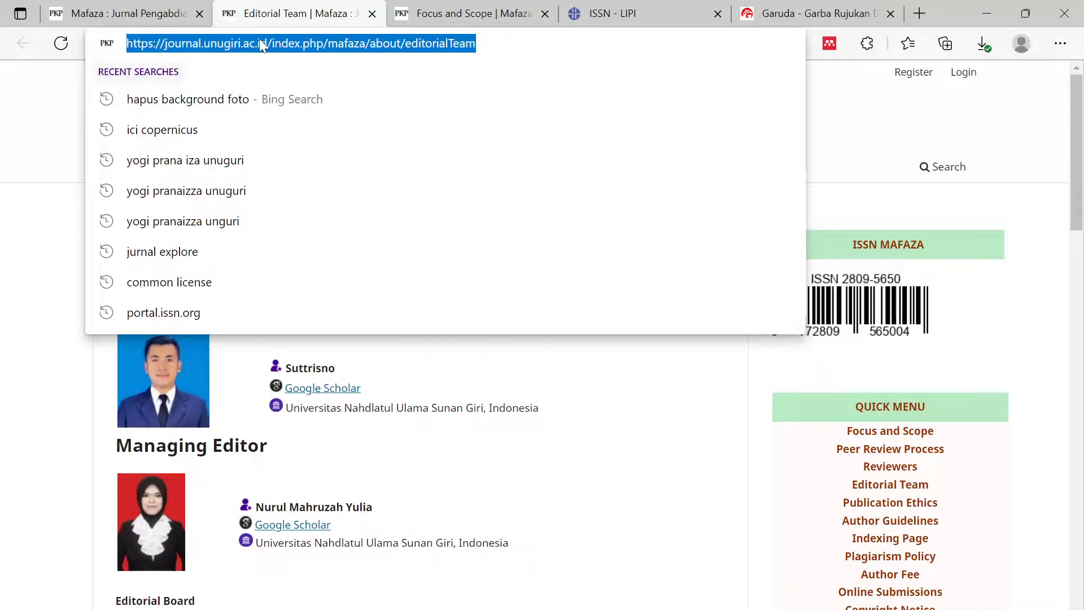
{"action": "key", "text": "ctrl+c"}
{"action": "left_click", "coordinate": [753, 16]}
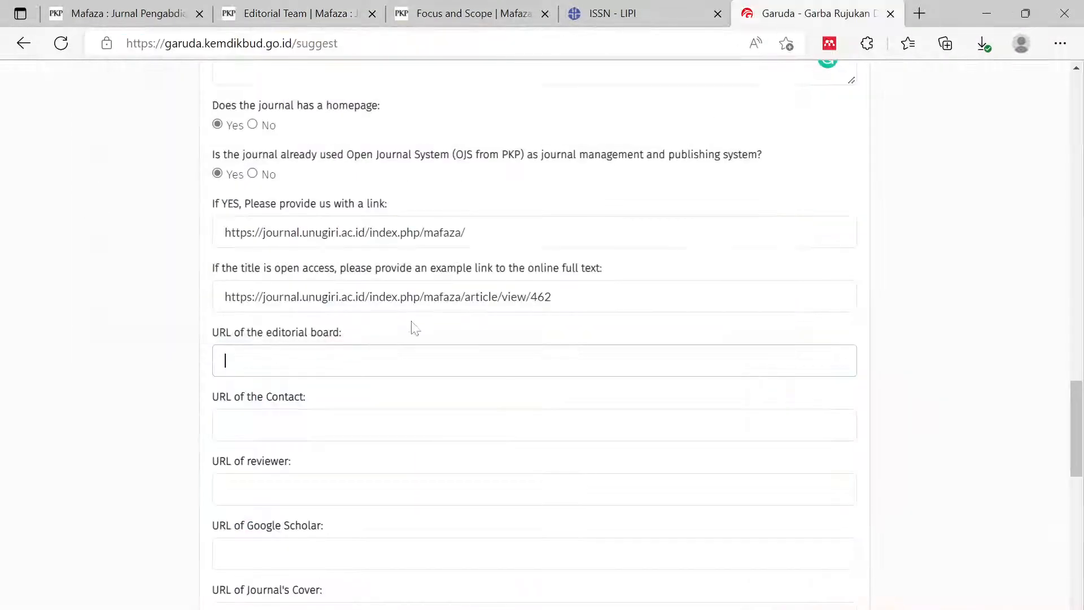
{"action": "key", "text": "ctrl+v"}
{"action": "key", "text": "Tab"}
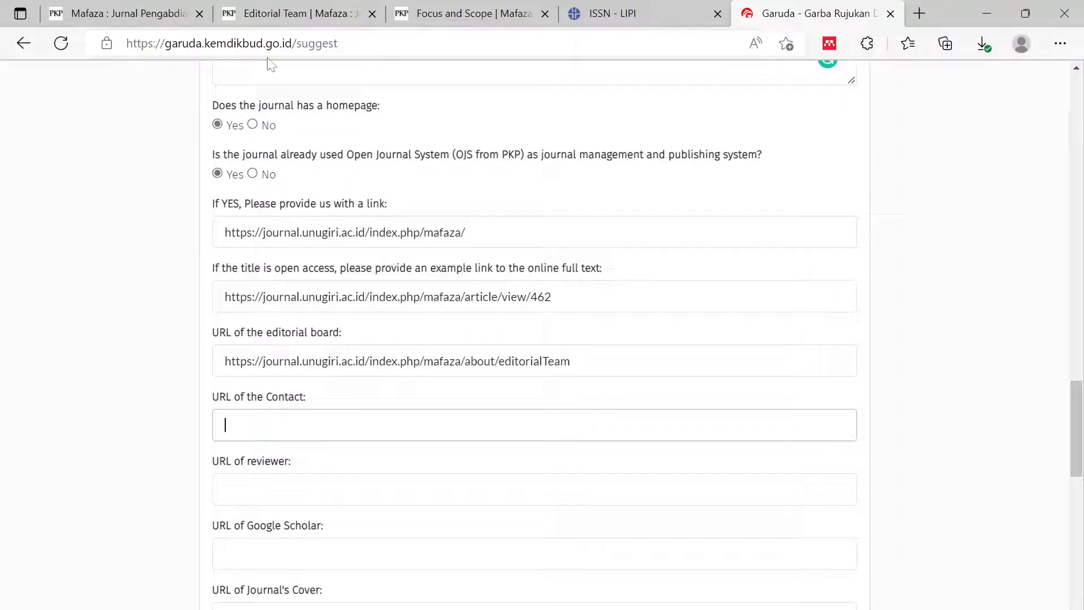
- Fill the Contact URL with the Mafaza .../mafaza/about/contact address
{"action": "left_click", "coordinate": [267, 14]}
{"action": "scroll", "coordinate": [959, 338], "scroll_direction": "down", "scroll_amount": 5}
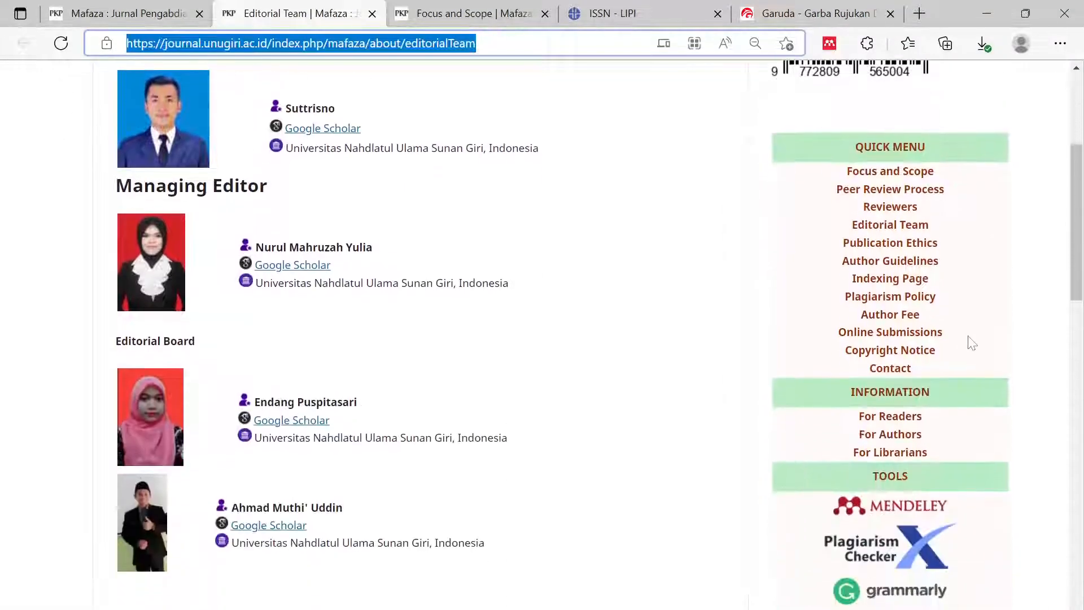
{"action": "left_click", "coordinate": [891, 368]}
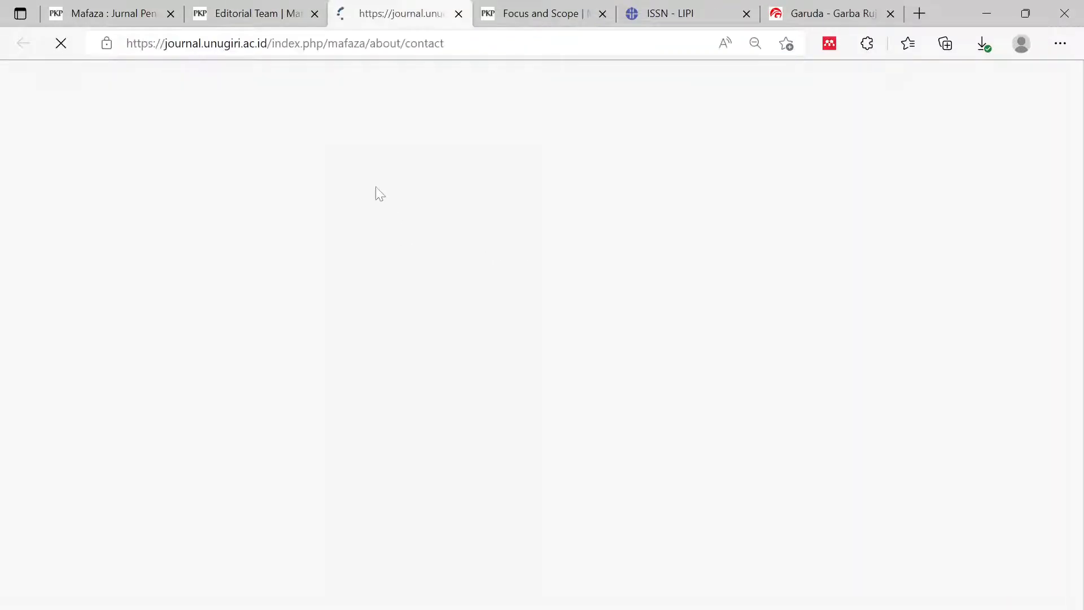
{"action": "left_click", "coordinate": [355, 50]}
{"action": "key", "text": "ctrl+c"}
{"action": "left_click", "coordinate": [830, 14]}
{"action": "key", "text": "ctrl+v"}
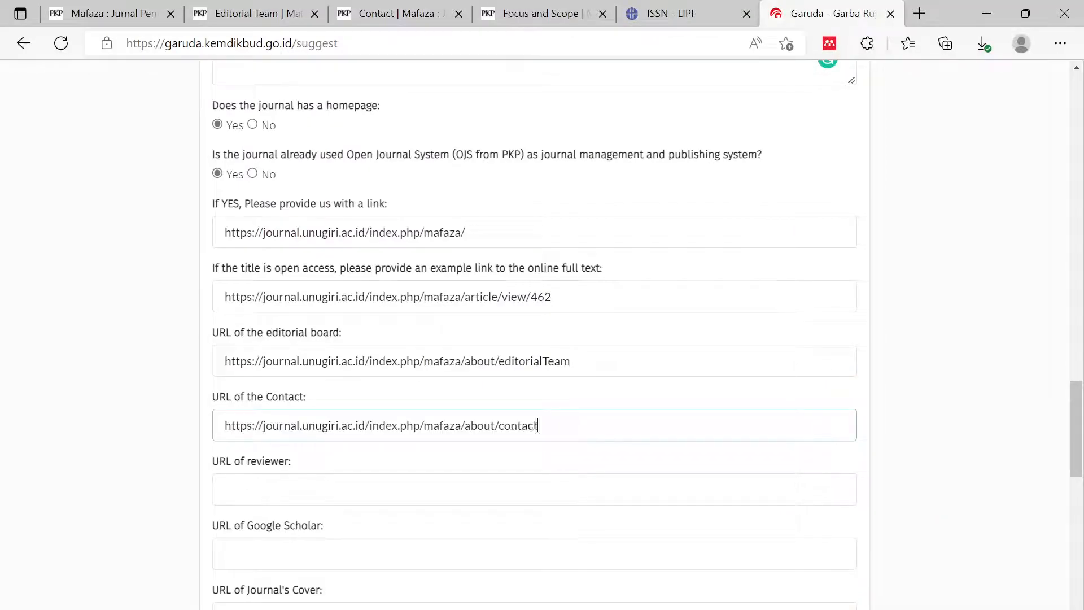
{"action": "left_click", "coordinate": [49, 483]}
{"action": "scroll", "coordinate": [56, 491], "scroll_direction": "down", "scroll_amount": 1}
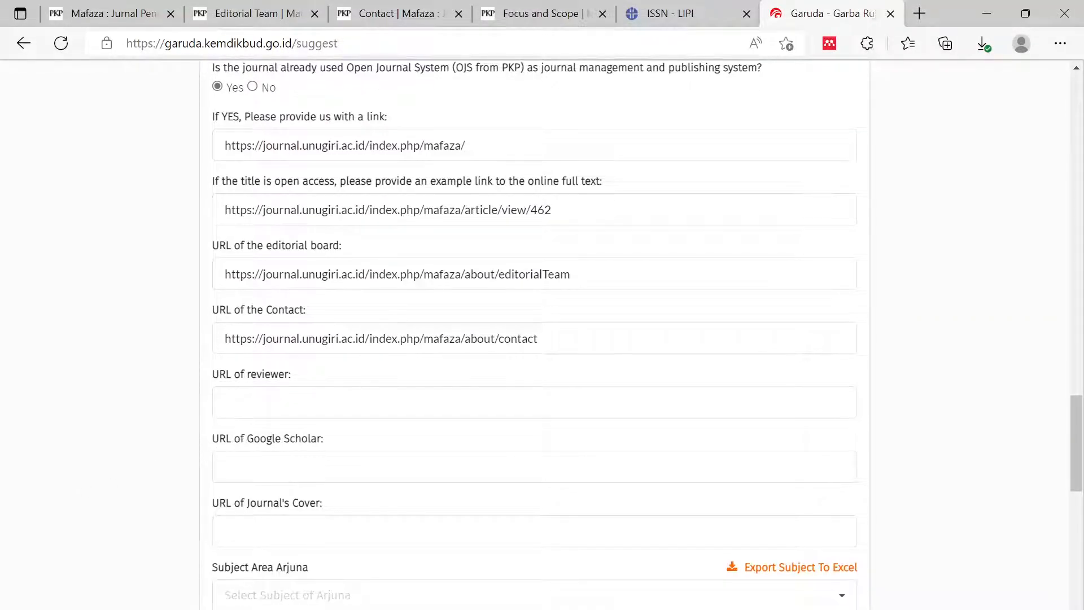
- Put the Mafaza Peer Reviewers address (.../mafaza/PeerReviewers) into 'URL of reviewer'
{"action": "left_click", "coordinate": [298, 15]}
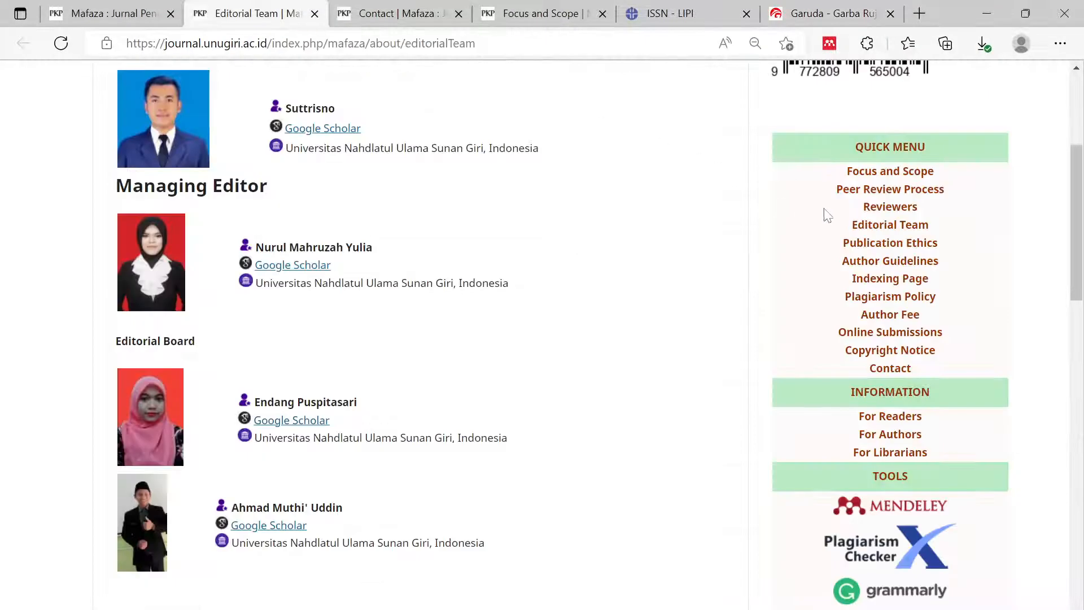
{"action": "left_click", "coordinate": [891, 207]}
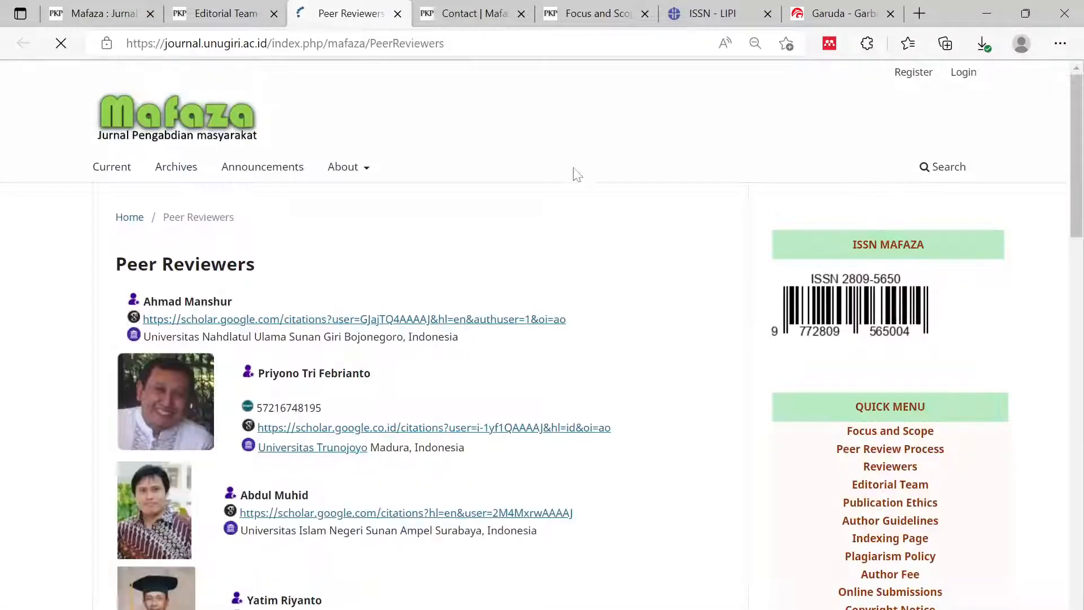
{"action": "key", "text": "ctrl+l"}
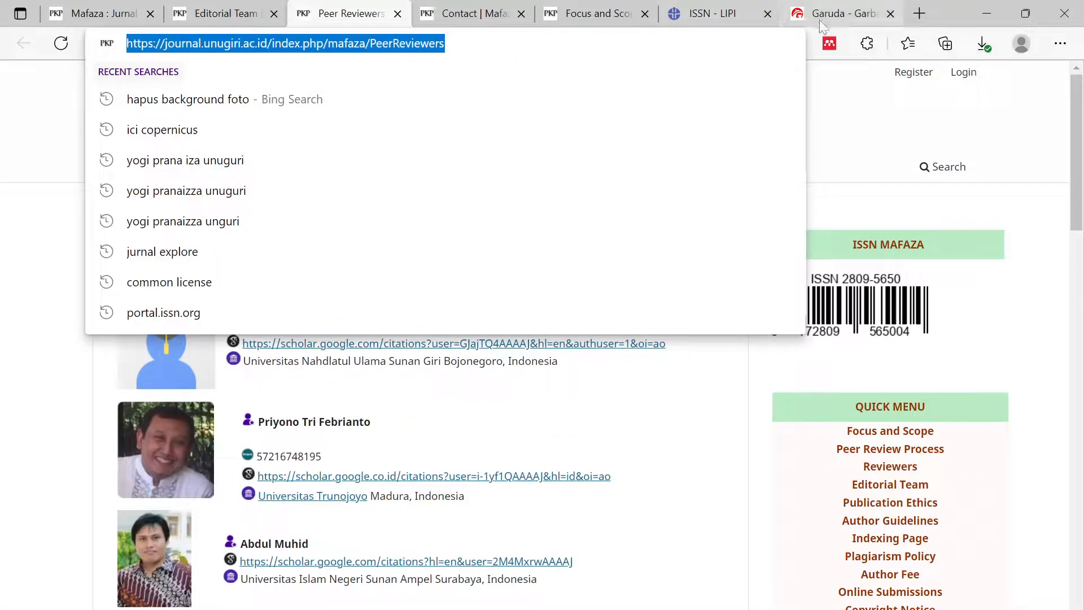
{"action": "left_click", "coordinate": [824, 23]}
{"action": "left_click", "coordinate": [294, 402]}
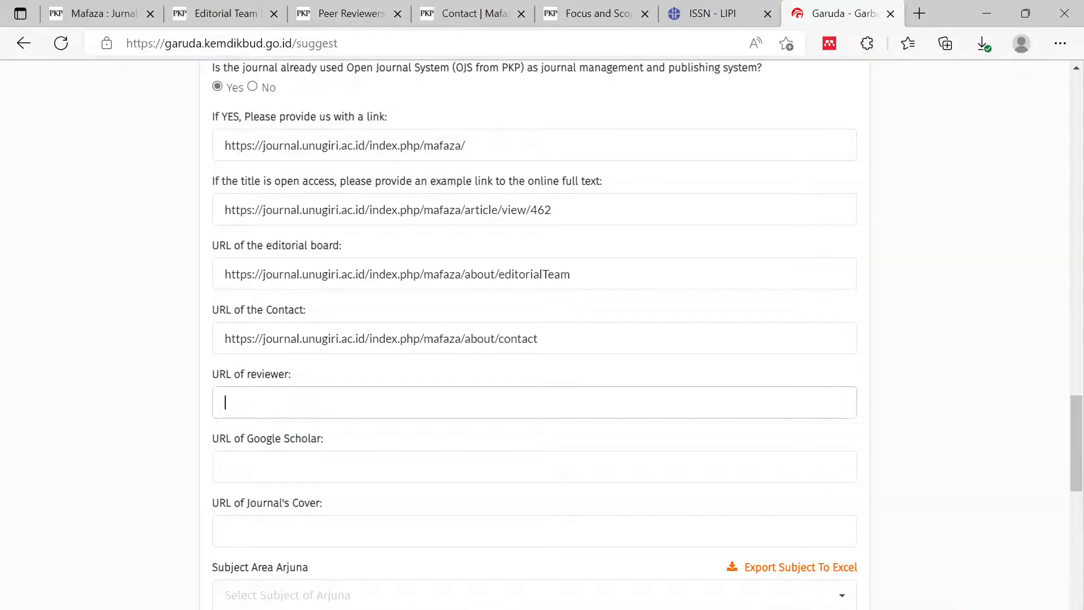
{"action": "key", "text": "ctrl+v"}
{"action": "key", "text": "Tab"}
{"action": "scroll", "coordinate": [130, 469], "scroll_direction": "down", "scroll_amount": 3}
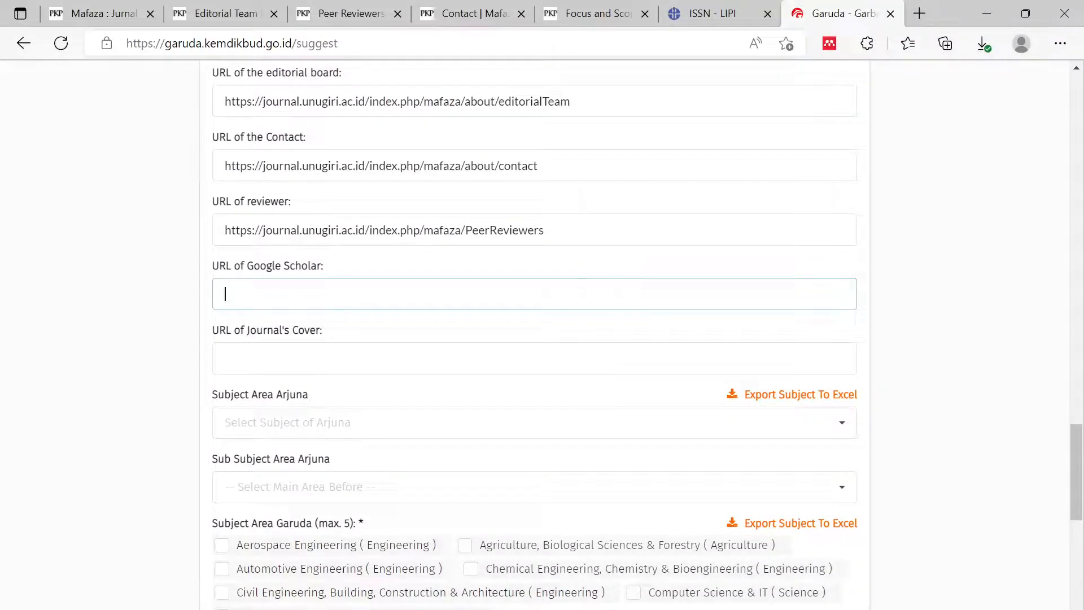
- Close the Peer Reviewers, Contact and Focus and Scope tabs, then start a blank tab
{"action": "left_click", "coordinate": [361, 14]}
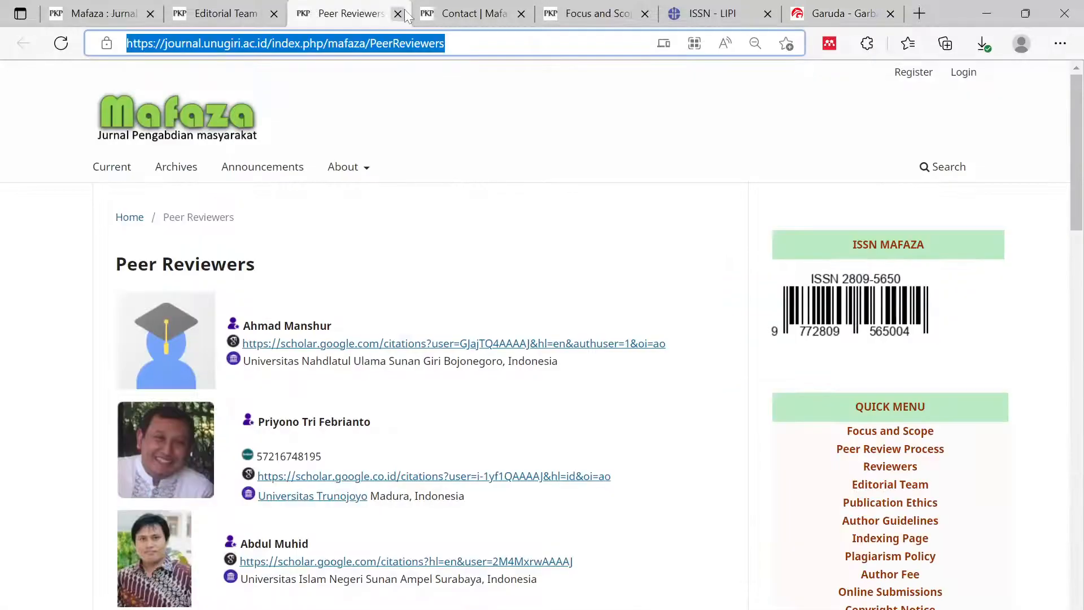
{"action": "left_click", "coordinate": [398, 13]}
{"action": "left_click", "coordinate": [398, 13]}
{"action": "left_click", "coordinate": [397, 13]}
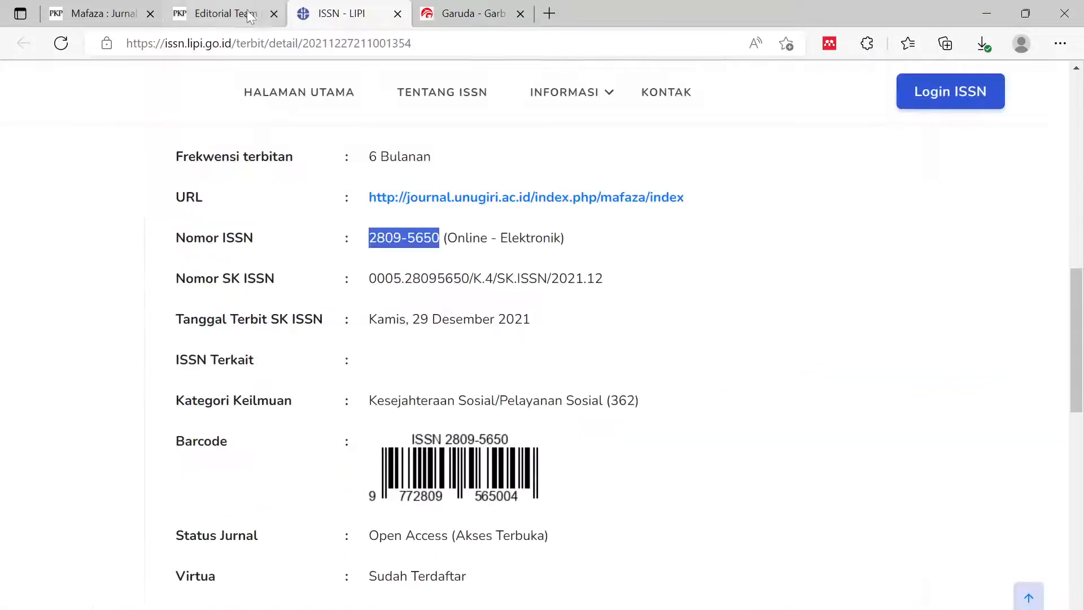
{"action": "left_click", "coordinate": [246, 13]}
{"action": "left_click", "coordinate": [469, 13]}
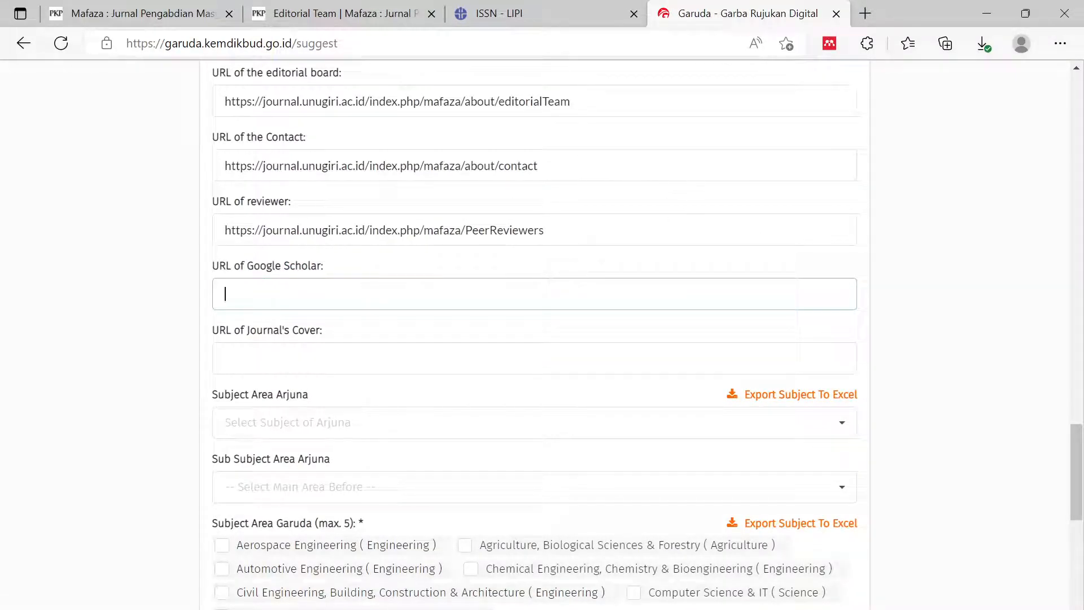
{"action": "left_click", "coordinate": [865, 13]}
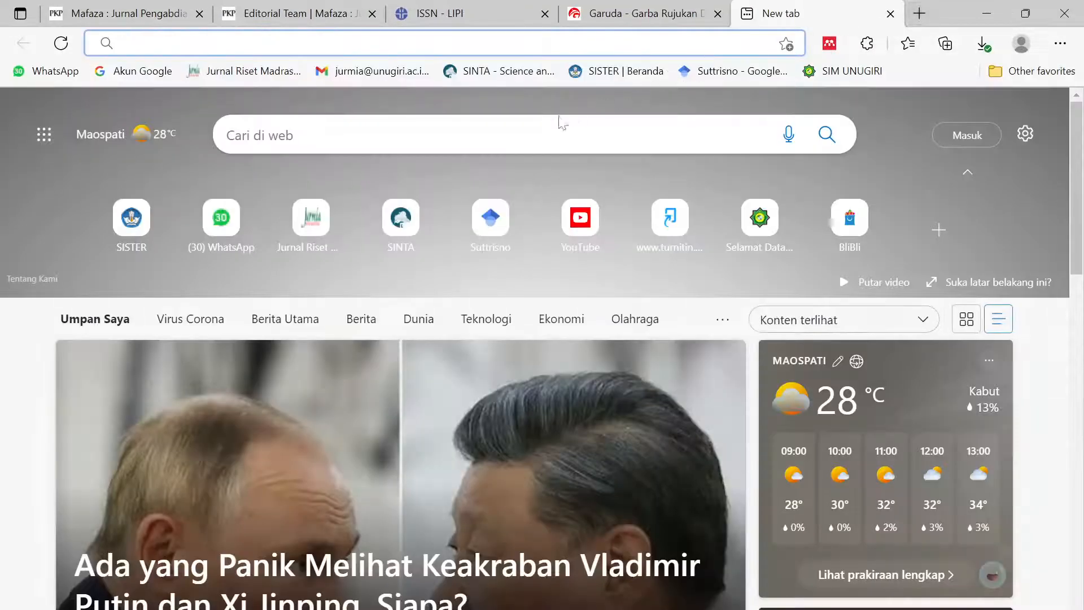
- Sign in to Google Scholar with the journal's Google account and update the saved password
{"action": "left_click", "coordinate": [736, 71]}
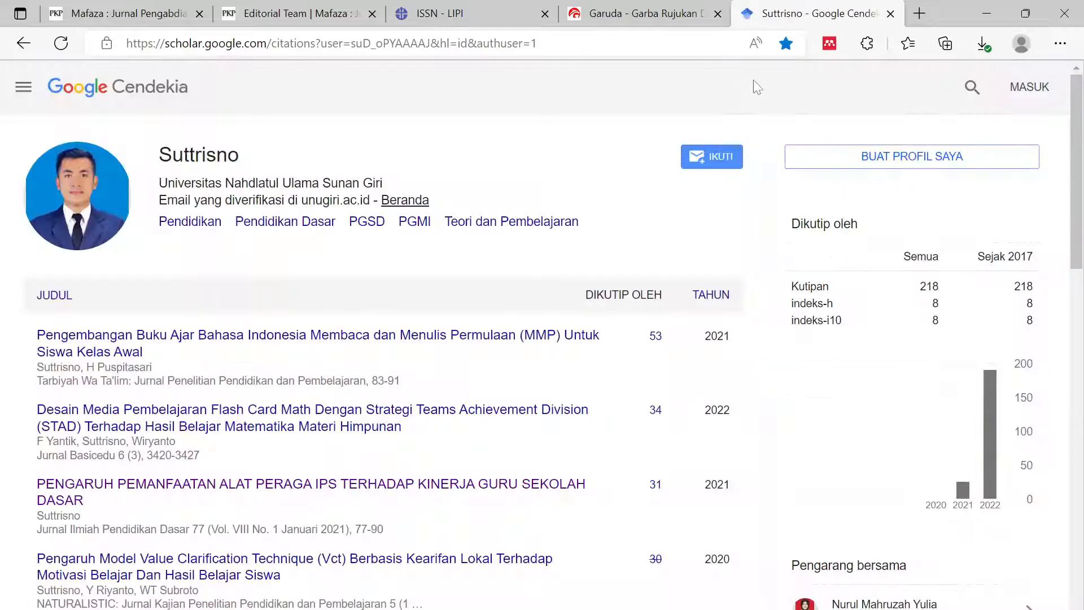
{"action": "left_click", "coordinate": [1029, 90]}
{"action": "left_click", "coordinate": [1036, 87]}
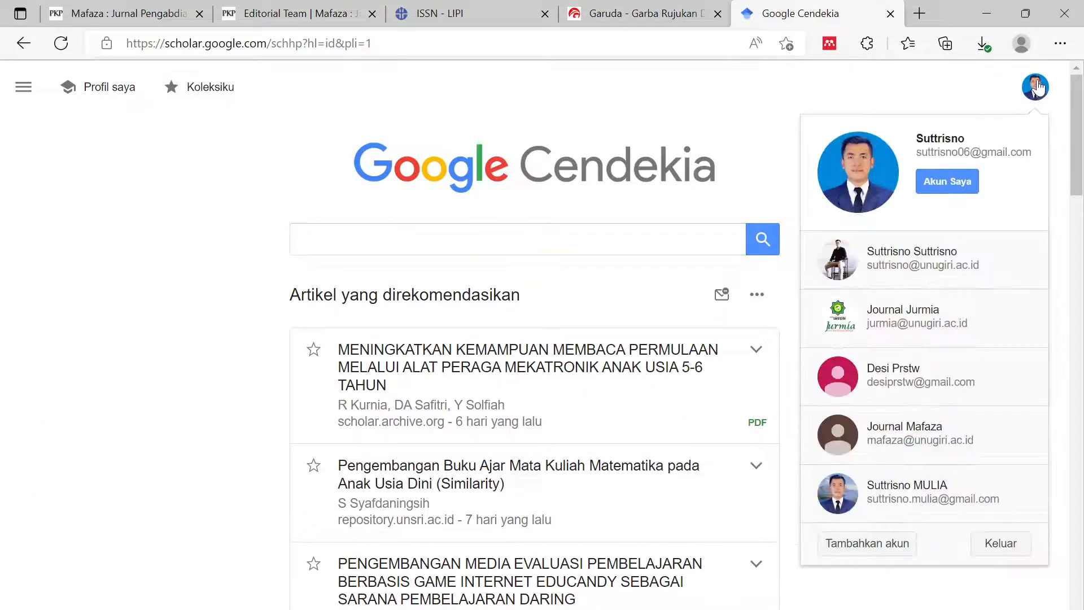
{"action": "scroll", "coordinate": [971, 490], "scroll_direction": "down", "scroll_amount": 3}
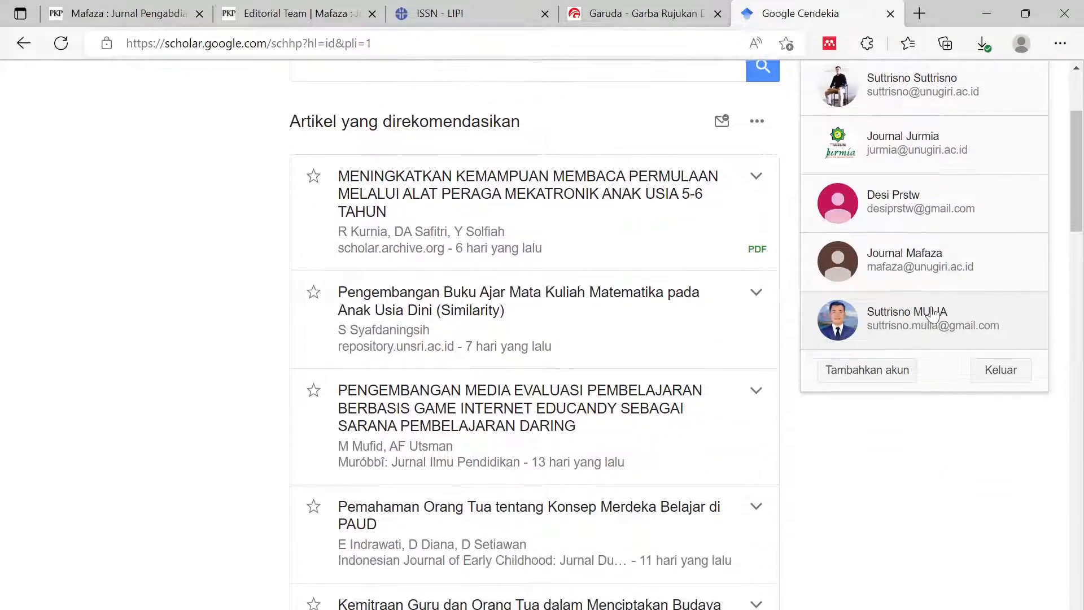
{"action": "scroll", "coordinate": [933, 316], "scroll_direction": "up", "scroll_amount": 3}
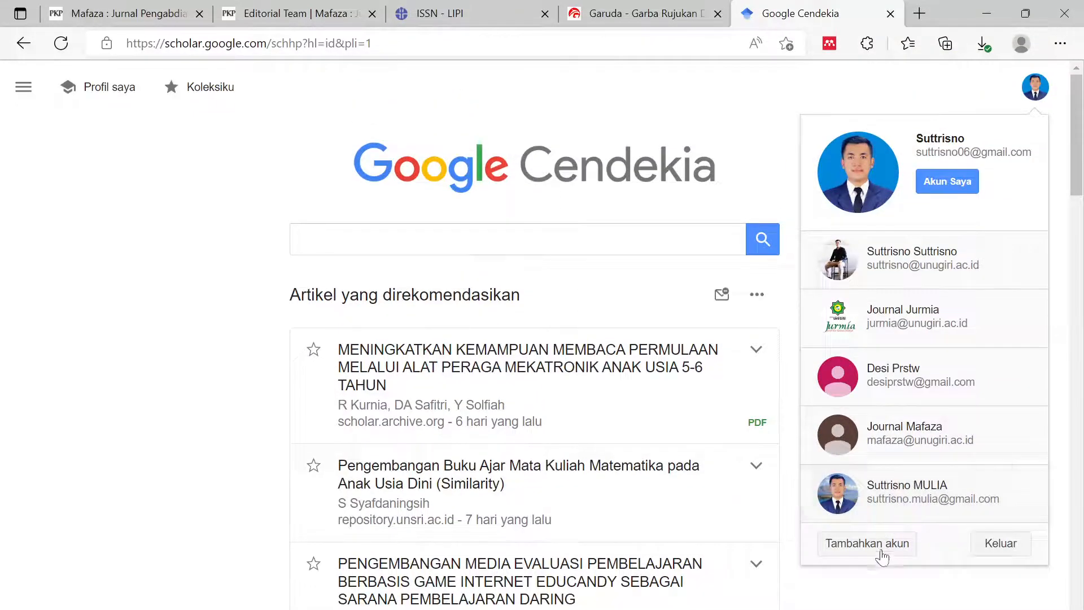
{"action": "left_click", "coordinate": [867, 543]}
{"action": "left_click_drag", "start_coordinate": [538, 316], "coordinate": [364, 316]}
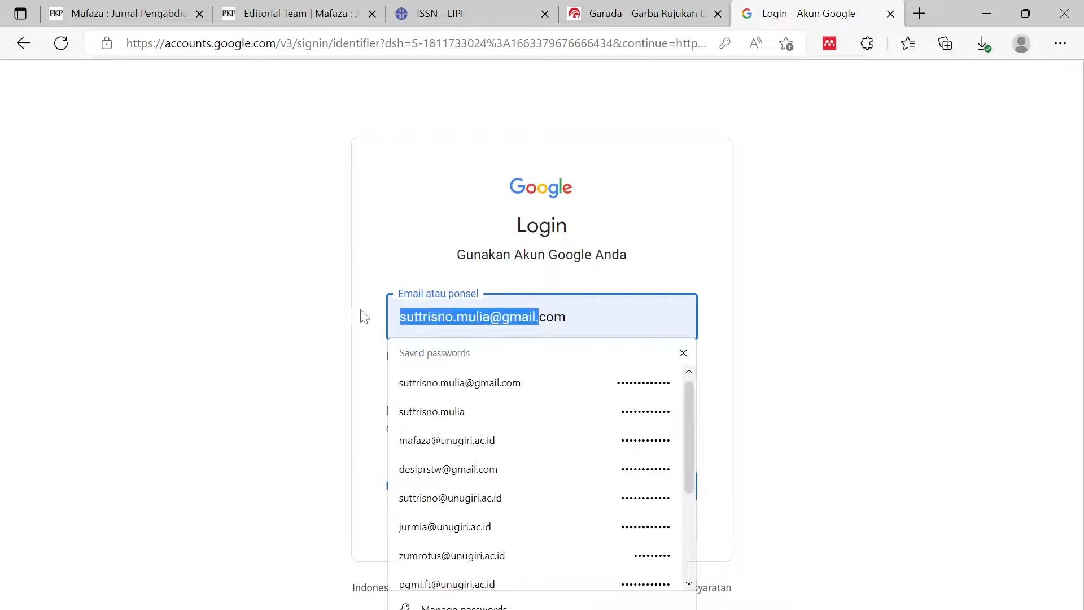
{"action": "left_click", "coordinate": [511, 447]}
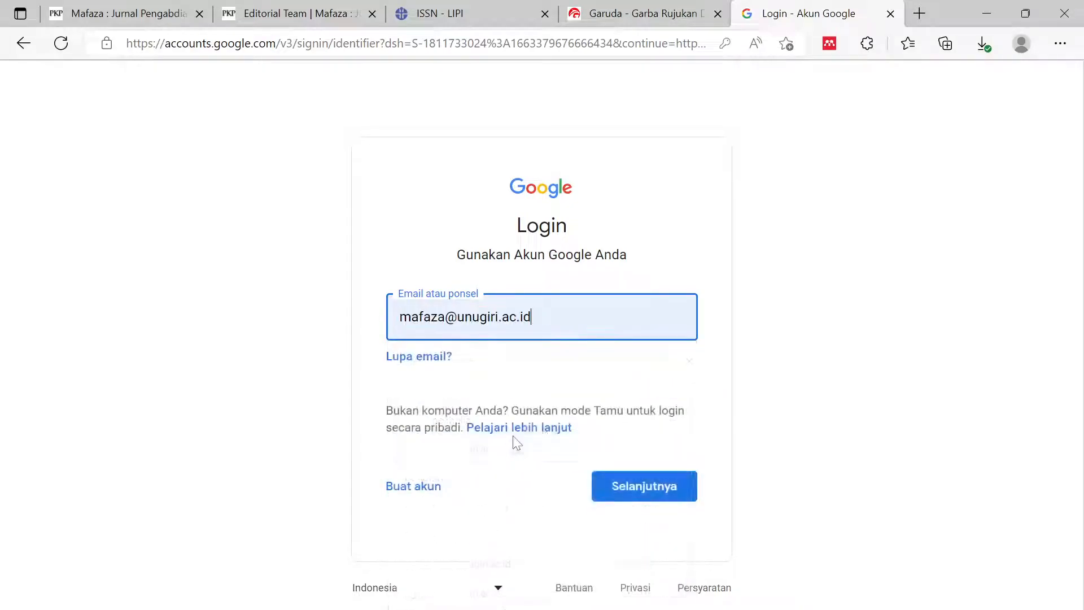
{"action": "left_click", "coordinate": [672, 492]}
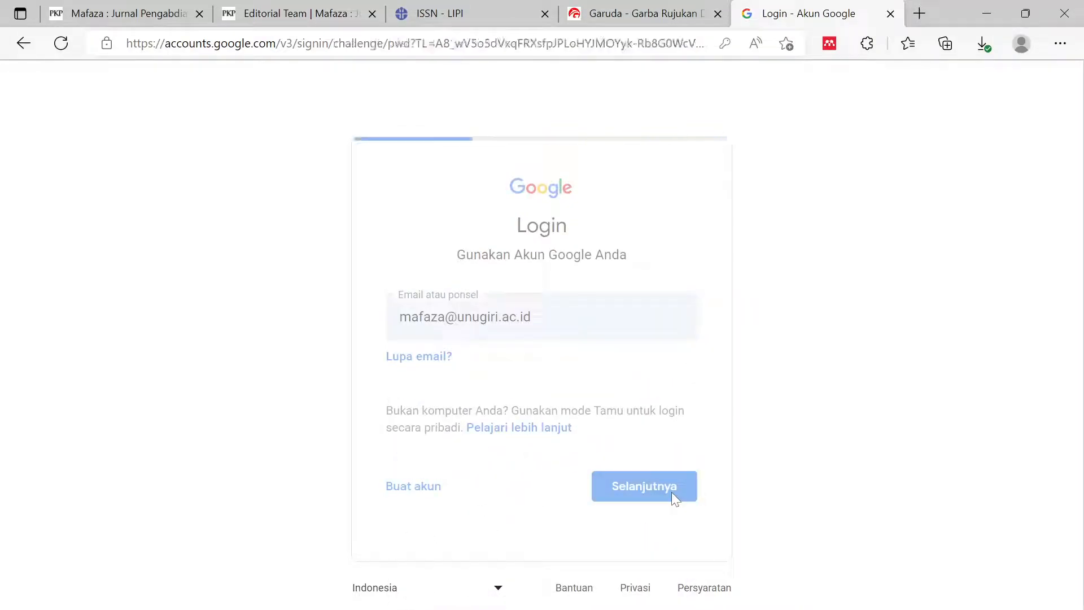
{"action": "left_click", "coordinate": [670, 487]}
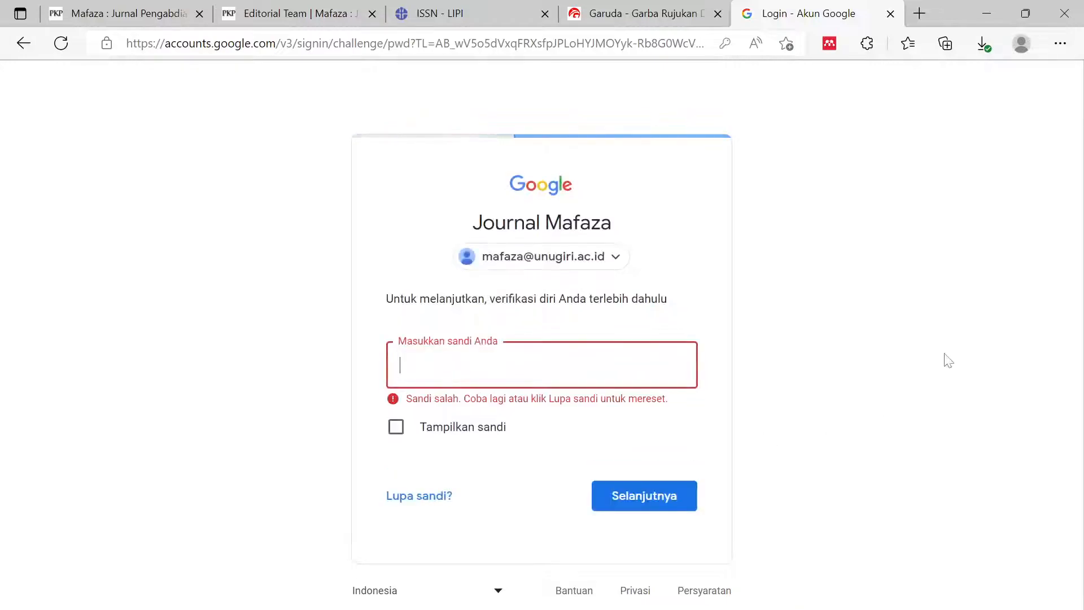
{"action": "type", "text": "••"}
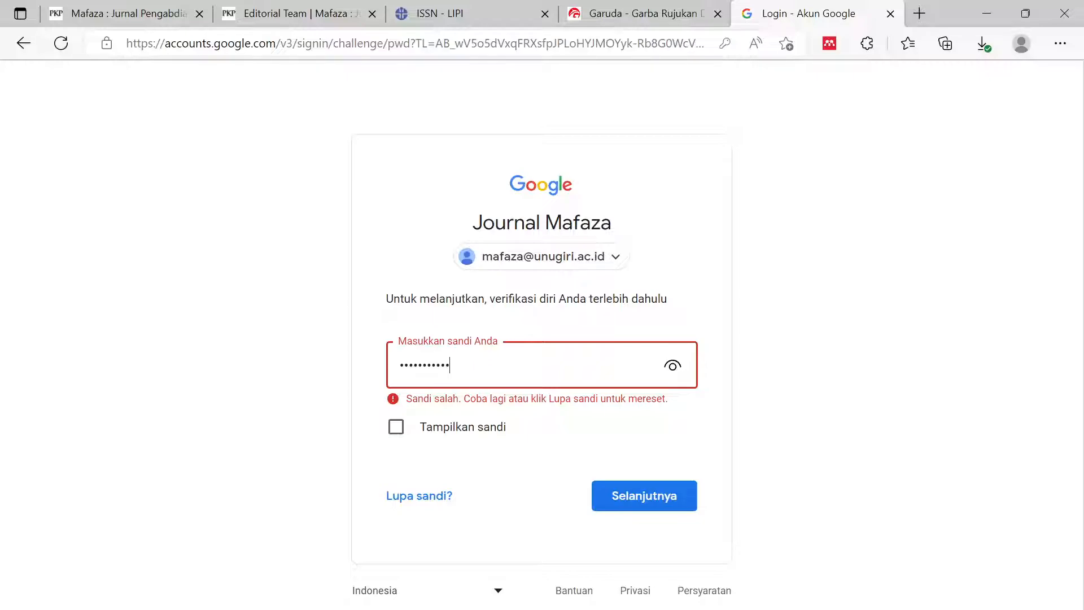
{"action": "left_click", "coordinate": [662, 504]}
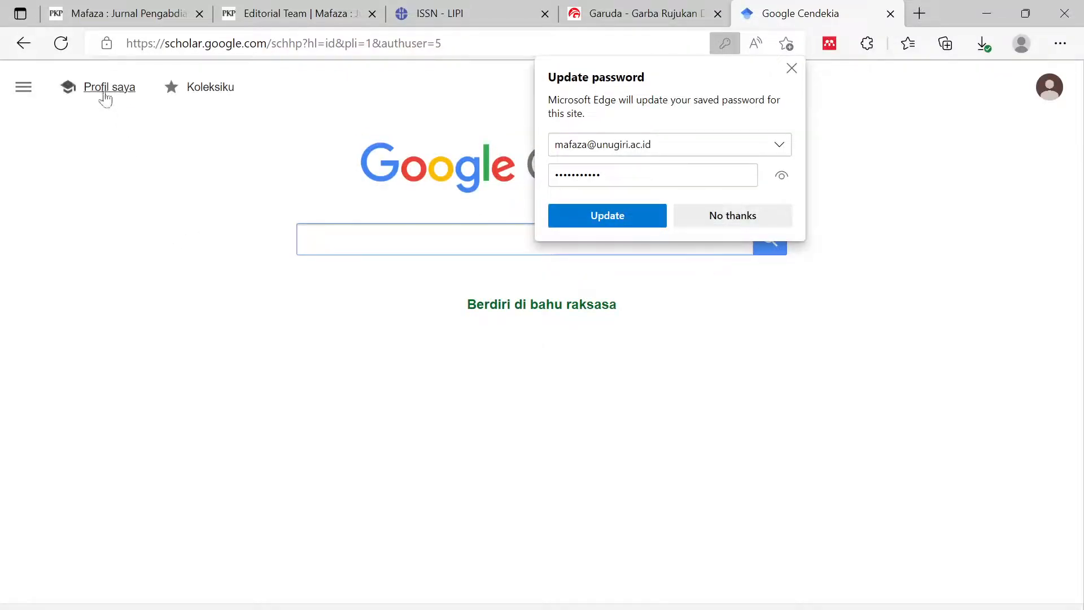
{"action": "left_click", "coordinate": [589, 221]}
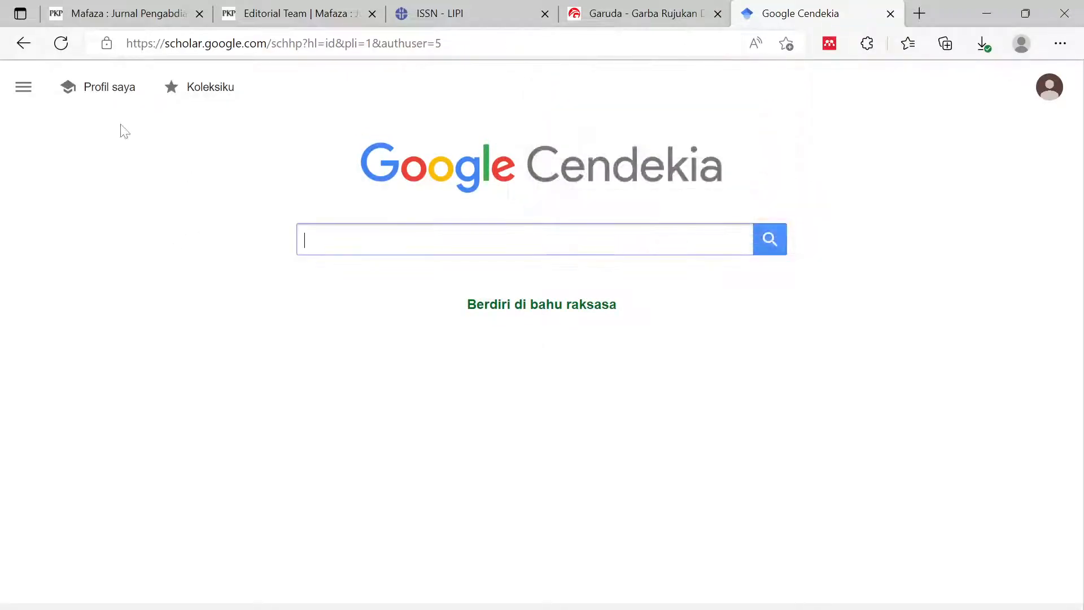
- Open the Mafaza Scholar profile (13 articles, 7 citations, h-index 2) and copy its address
{"action": "left_click", "coordinate": [104, 90]}
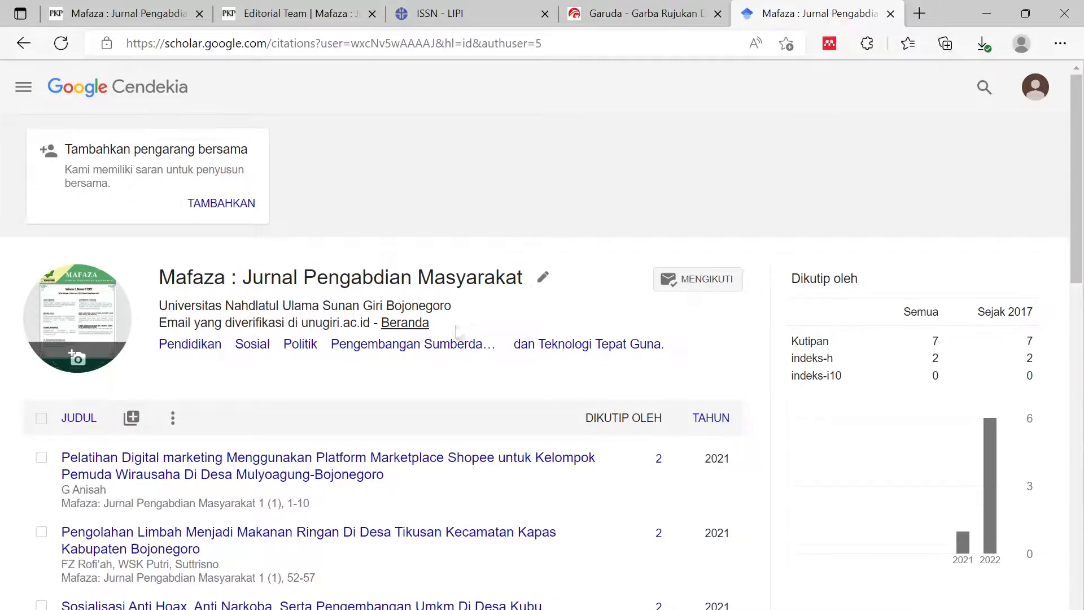
{"action": "scroll", "coordinate": [464, 329], "scroll_direction": "down", "scroll_amount": 15}
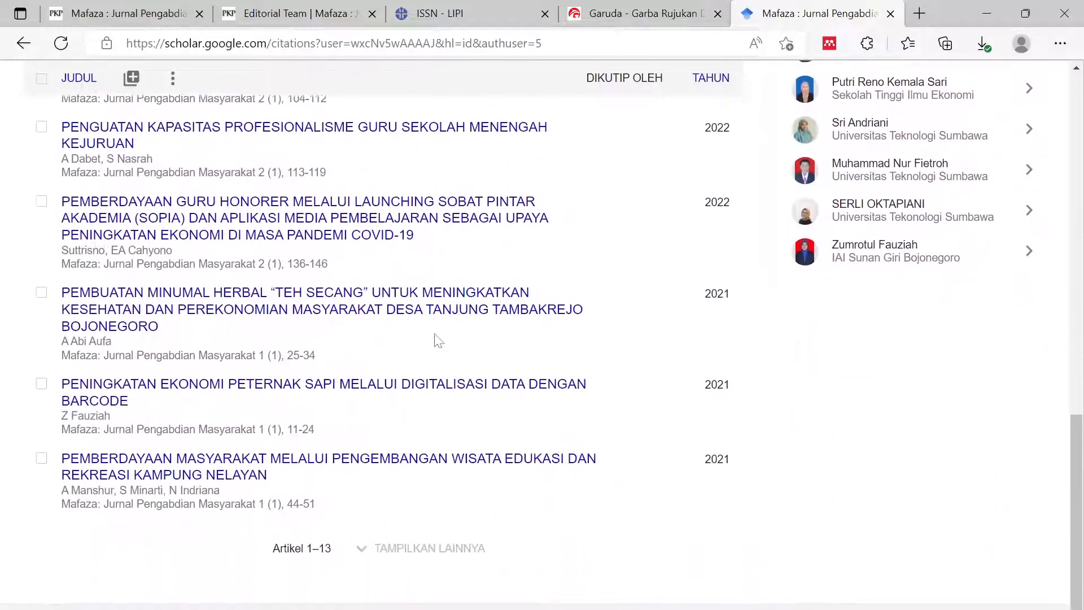
{"action": "scroll", "coordinate": [439, 341], "scroll_direction": "up", "scroll_amount": 15}
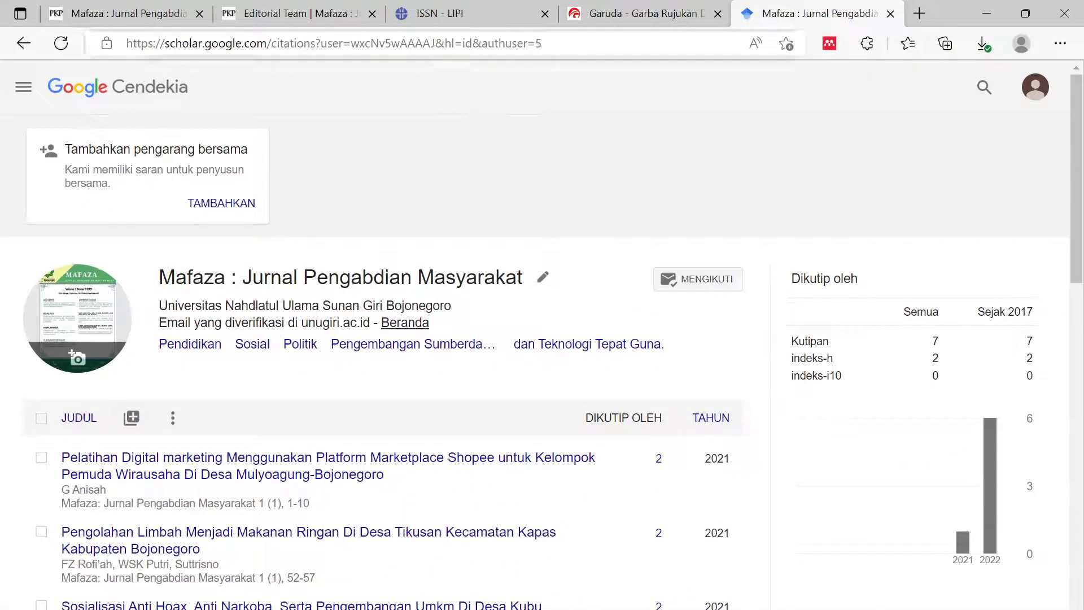
{"action": "left_click", "coordinate": [434, 45]}
{"action": "key", "text": "ctrl+c"}
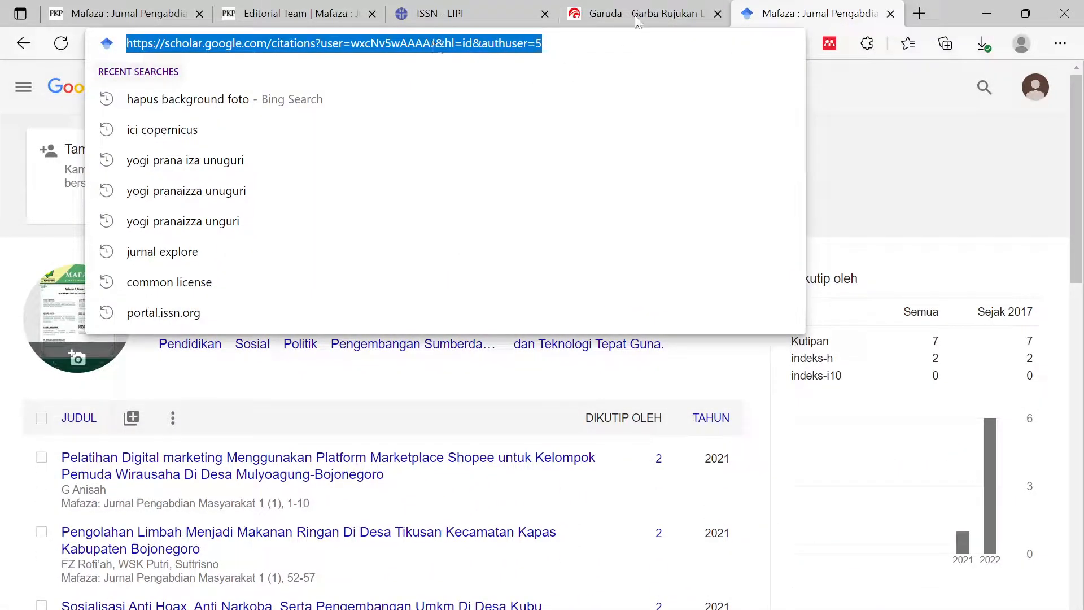
{"action": "left_click", "coordinate": [638, 13]}
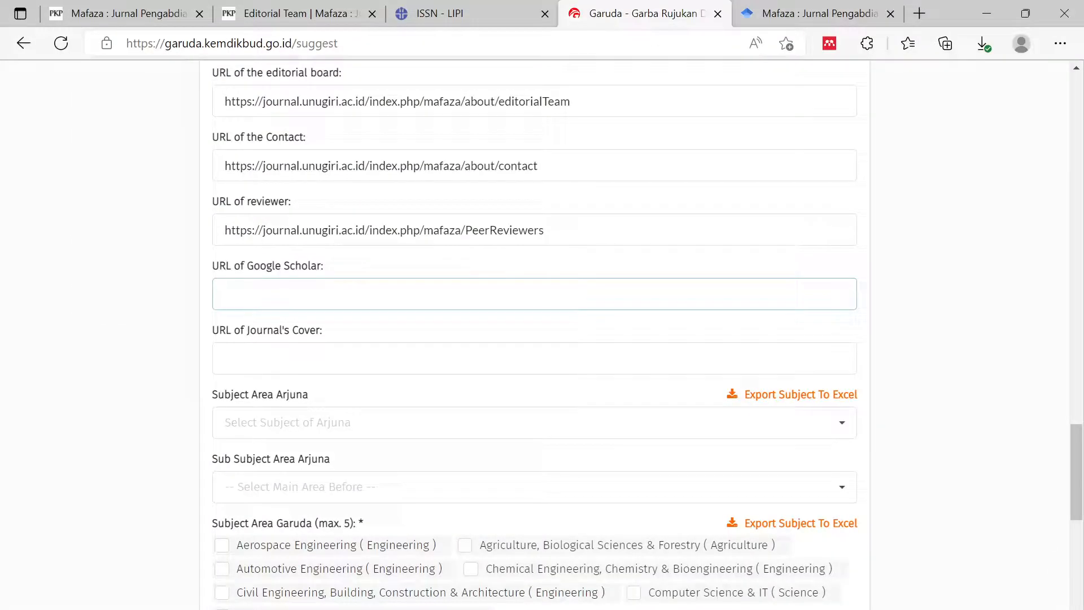
- Paste the Mafaza Scholar profile address into the URL of Google Scholar field
{"action": "key", "text": "ctrl+v"}
{"action": "left_click", "coordinate": [103, 368]}
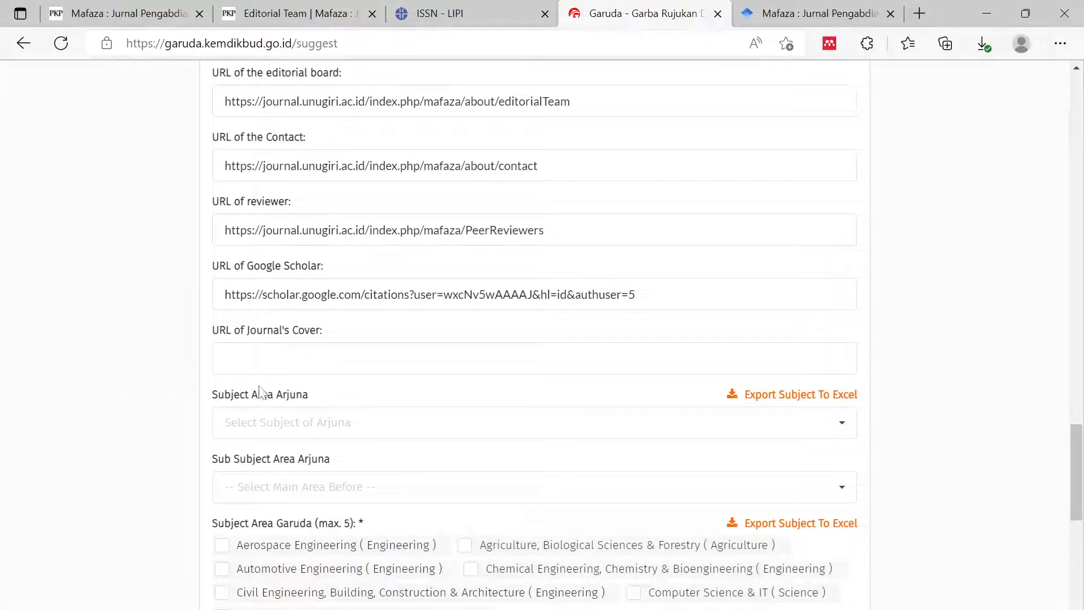
{"action": "left_click", "coordinate": [254, 358]}
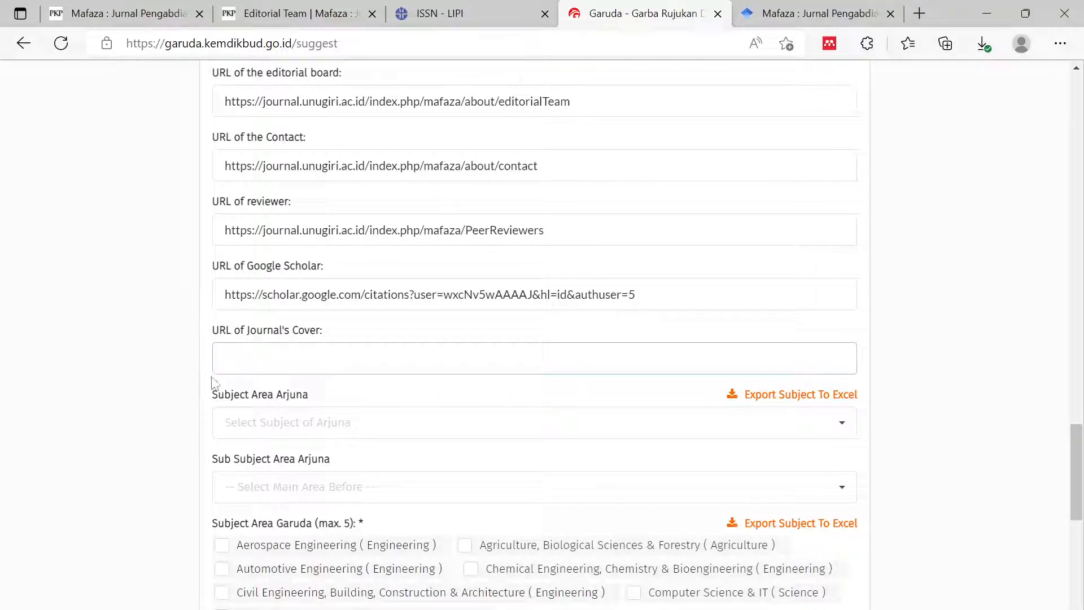
- Glance at the Mafaza home page, then open a new blank browser tab
{"action": "left_click", "coordinate": [147, 17]}
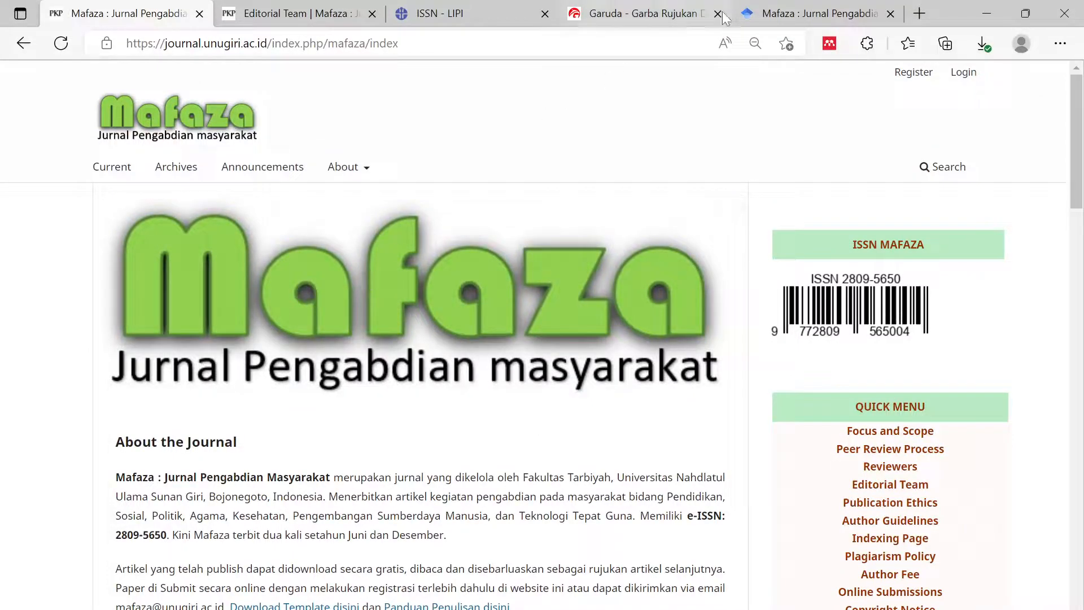
{"action": "left_click", "coordinate": [658, 19]}
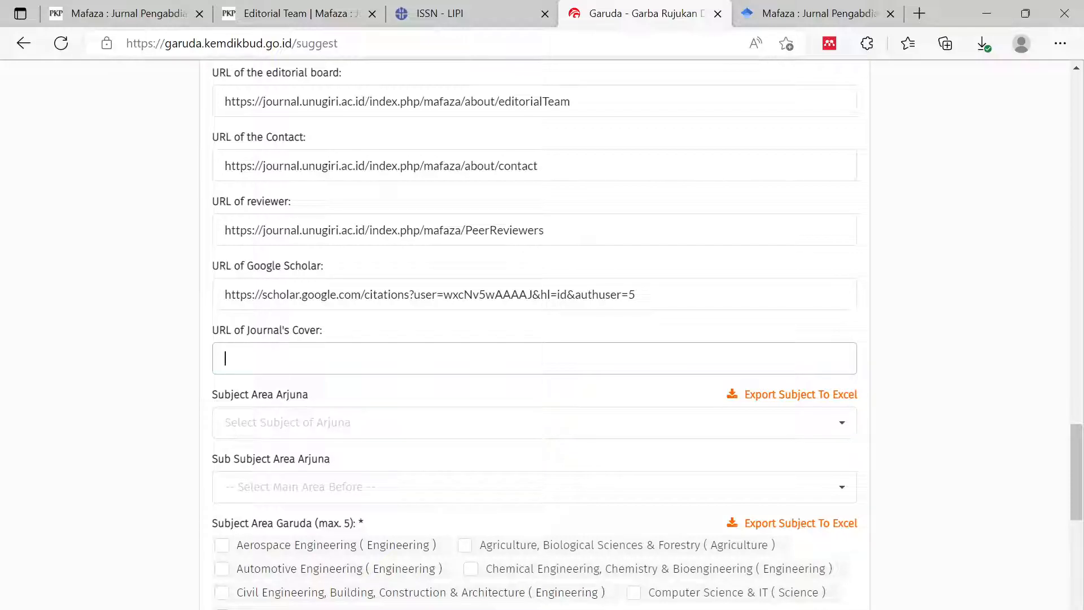
{"action": "left_click", "coordinate": [929, 14]}
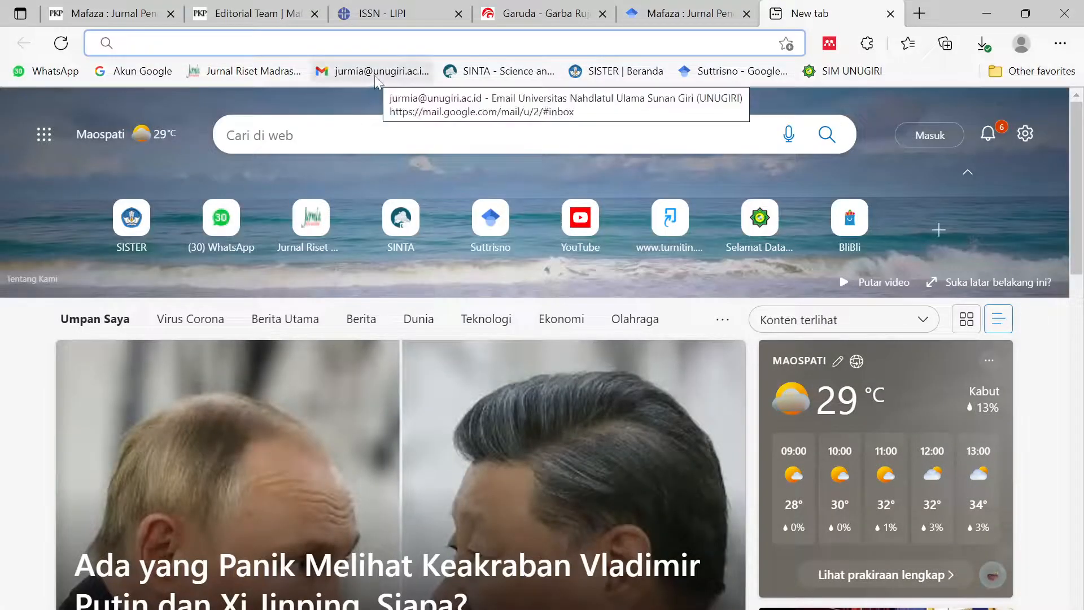
- Open the journal template file in Drive and switch to the Mafaza journal's Google account
{"action": "type", "text": "dr"}
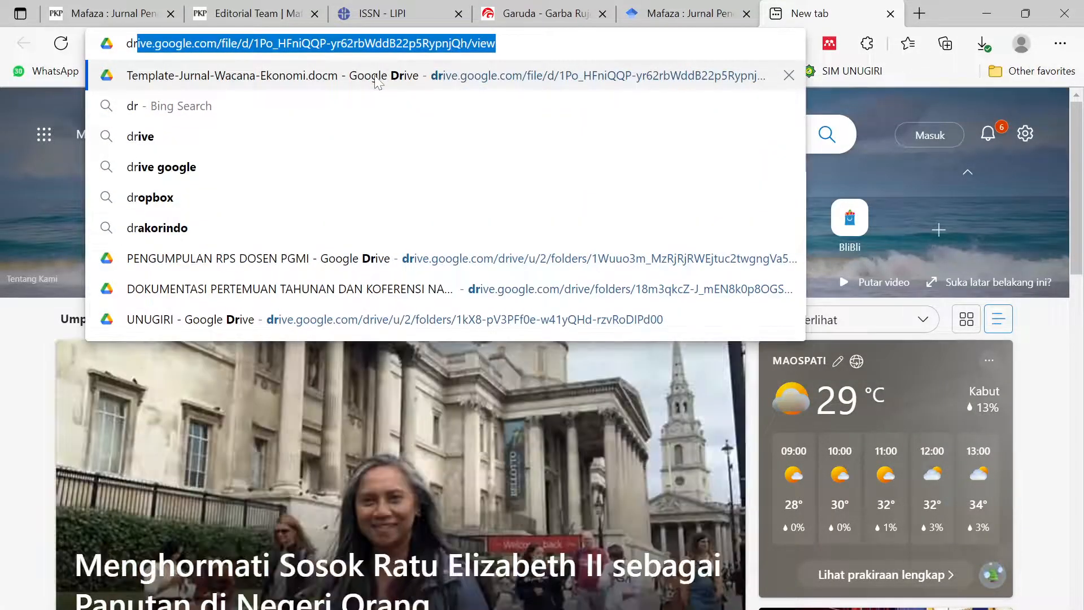
{"action": "left_click", "coordinate": [374, 77]}
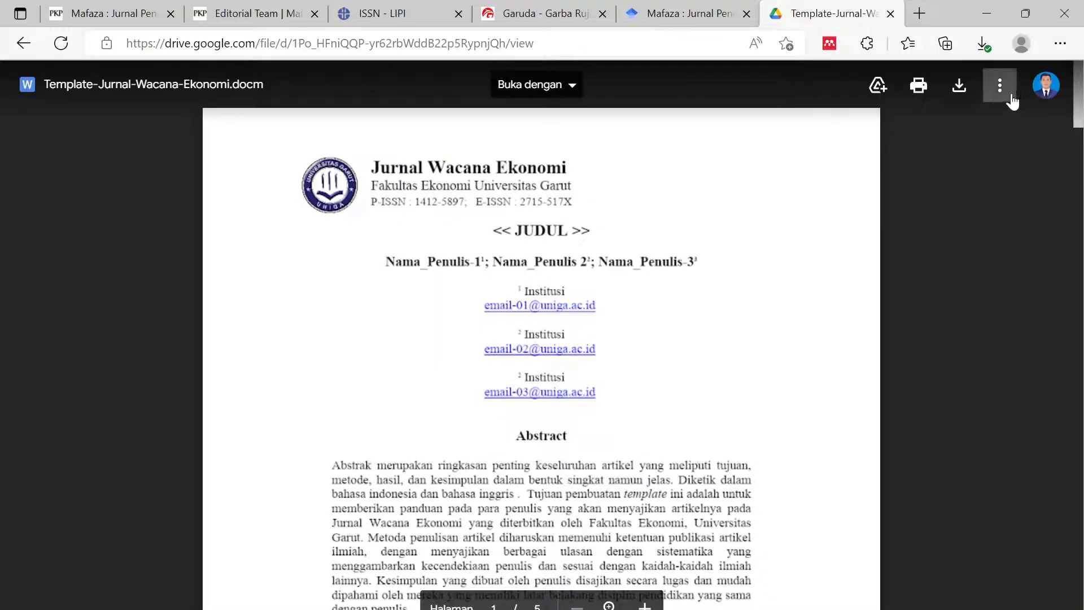
{"action": "left_click", "coordinate": [1043, 89]}
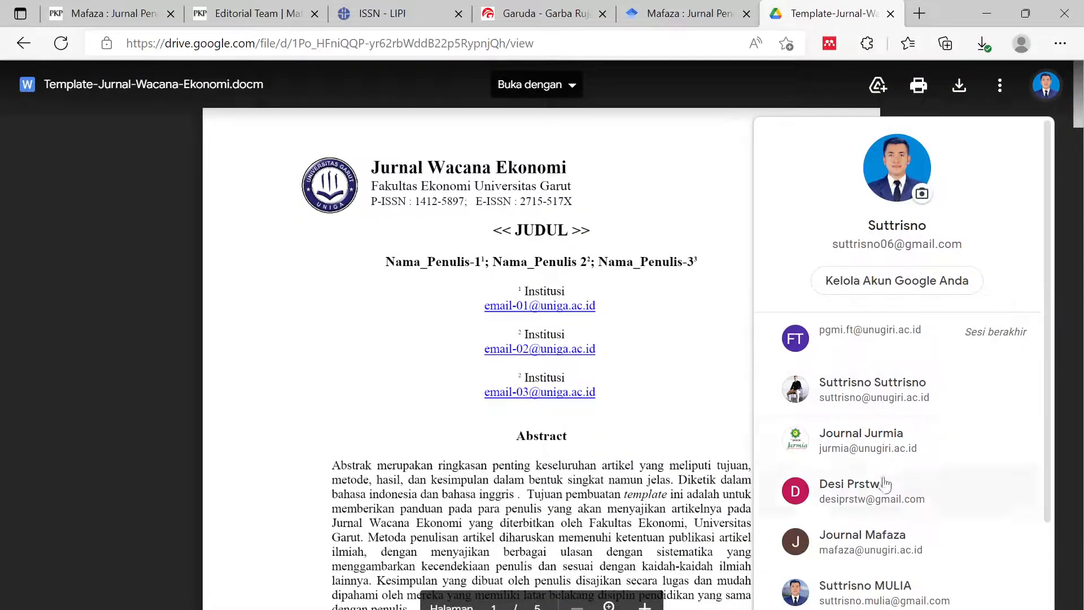
{"action": "scroll", "coordinate": [886, 480], "scroll_direction": "down", "scroll_amount": 2}
{"action": "left_click", "coordinate": [877, 420]}
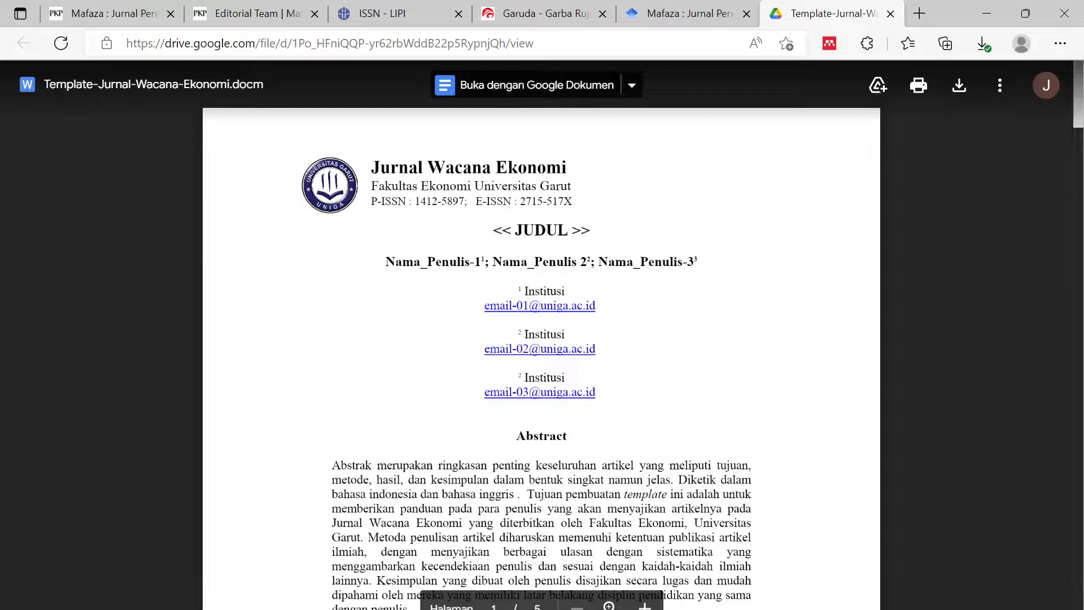
{"action": "left_click", "coordinate": [890, 13]}
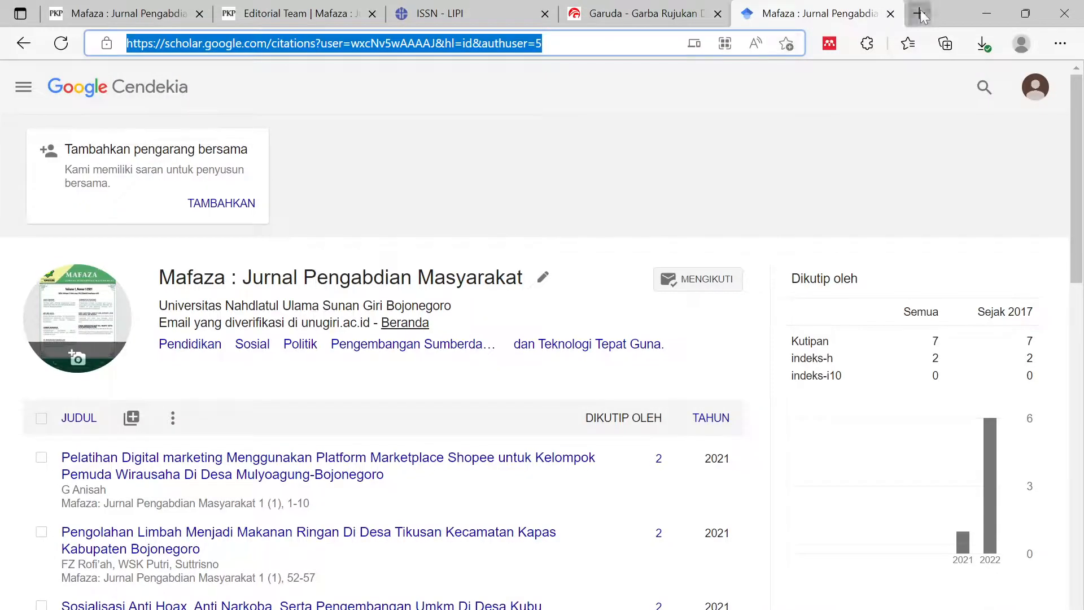
- Open Gmail under the Mafaza journal account and launch Google Drive from Google apps
{"action": "left_click", "coordinate": [920, 15]}
{"action": "left_click", "coordinate": [394, 73]}
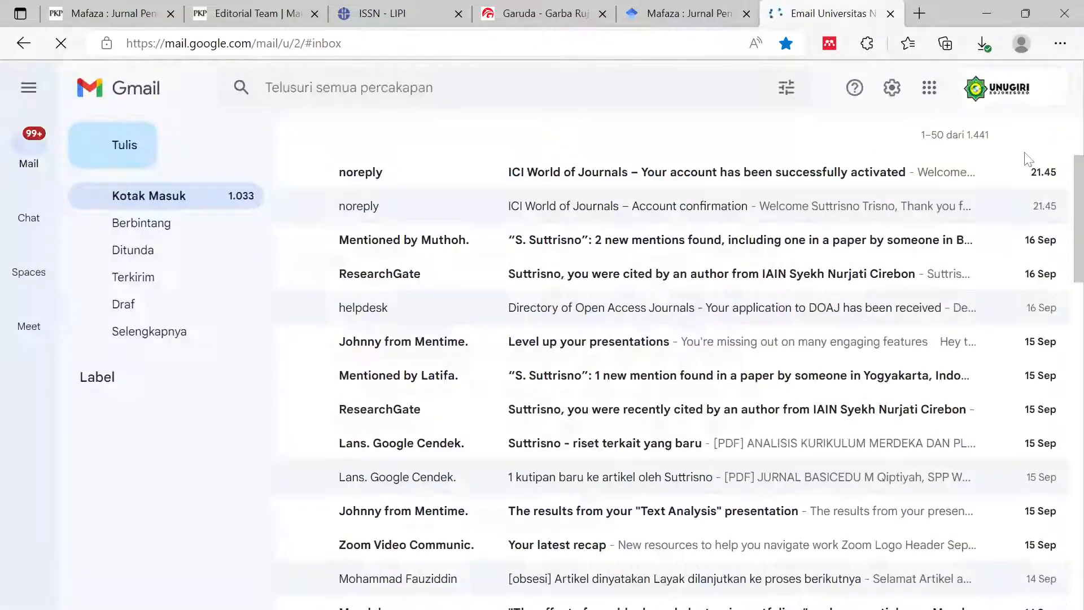
{"action": "left_click", "coordinate": [1029, 107]}
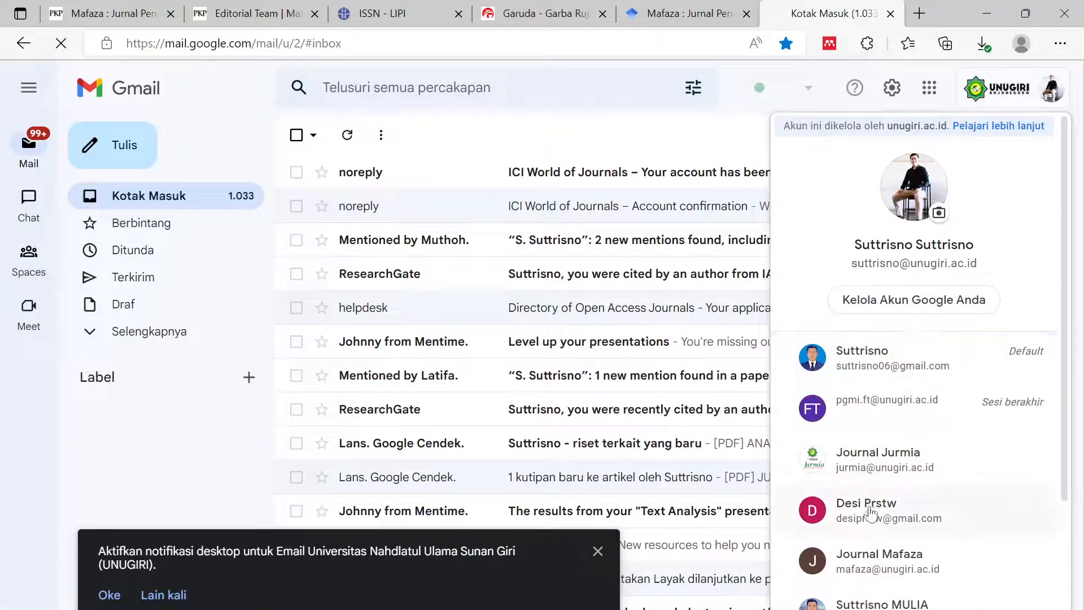
{"action": "scroll", "coordinate": [872, 516], "scroll_direction": "down", "scroll_amount": 2}
{"action": "left_click", "coordinate": [910, 502]}
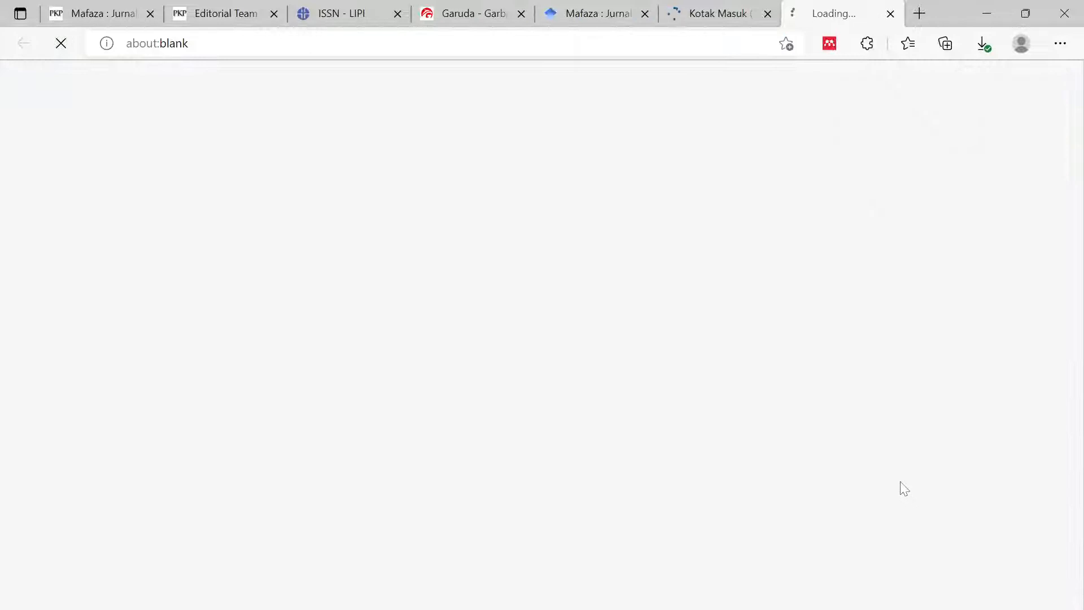
{"action": "left_click", "coordinate": [767, 13]}
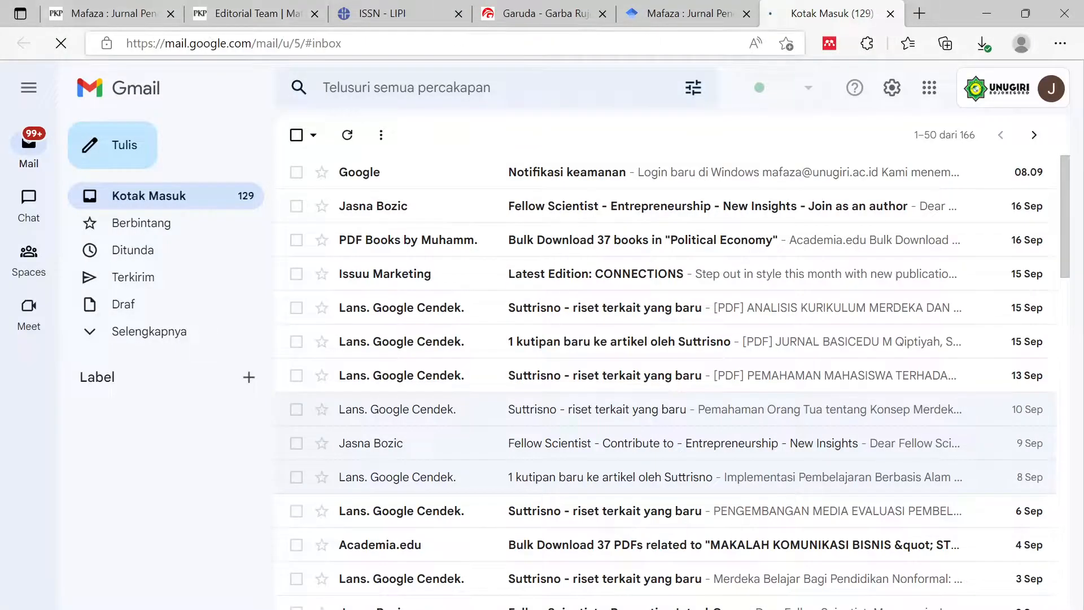
{"action": "left_click", "coordinate": [929, 87]}
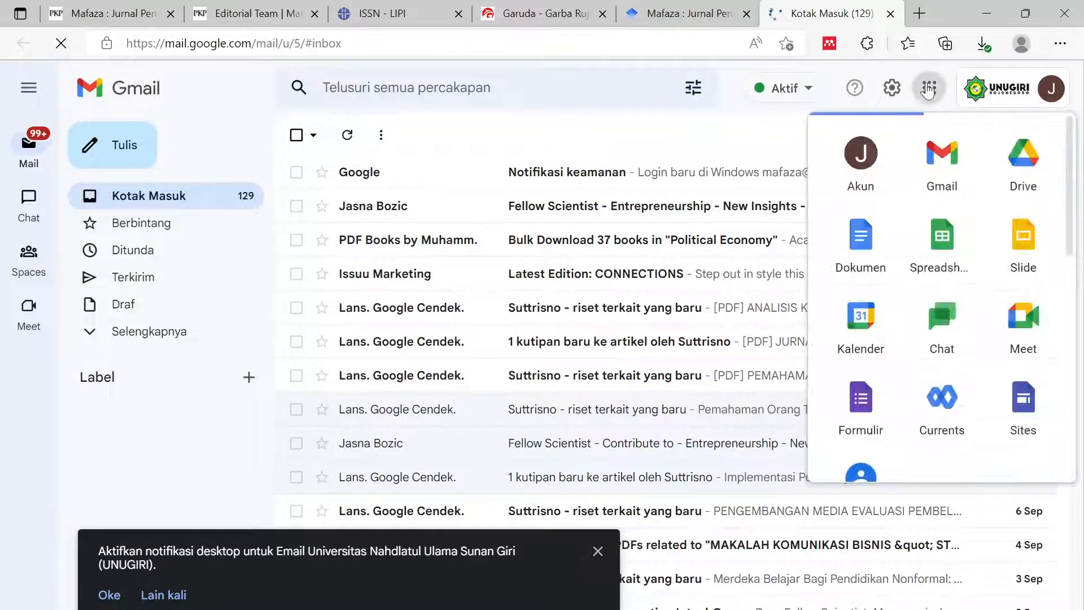
{"action": "left_click", "coordinate": [1023, 163]}
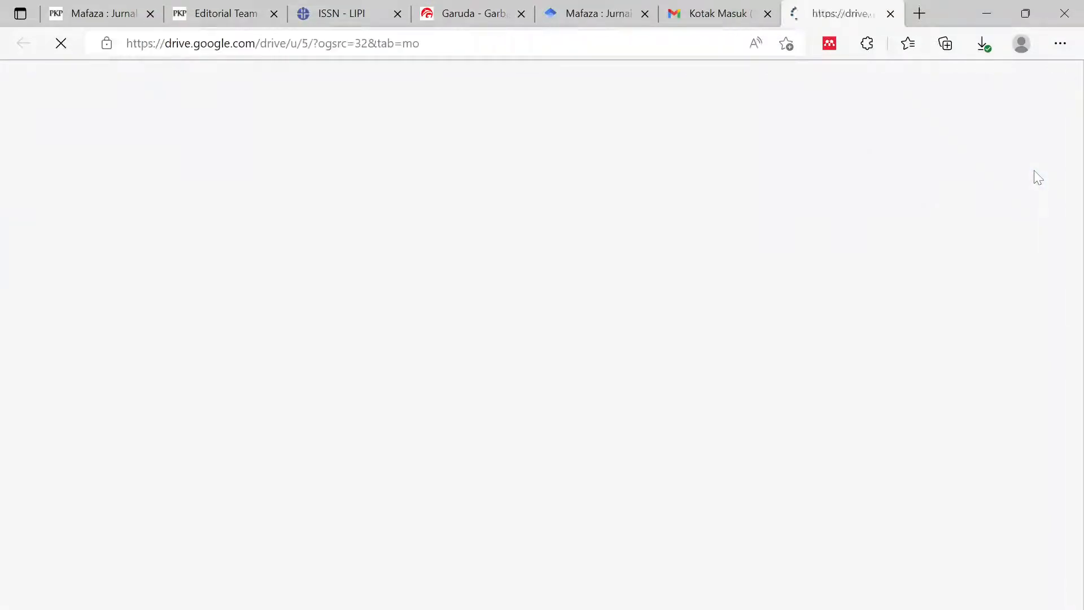
- Find Sampul MAFAZA.jpg in the MAFAZA cover images folder in Google Drive
{"action": "left_click", "coordinate": [767, 13]}
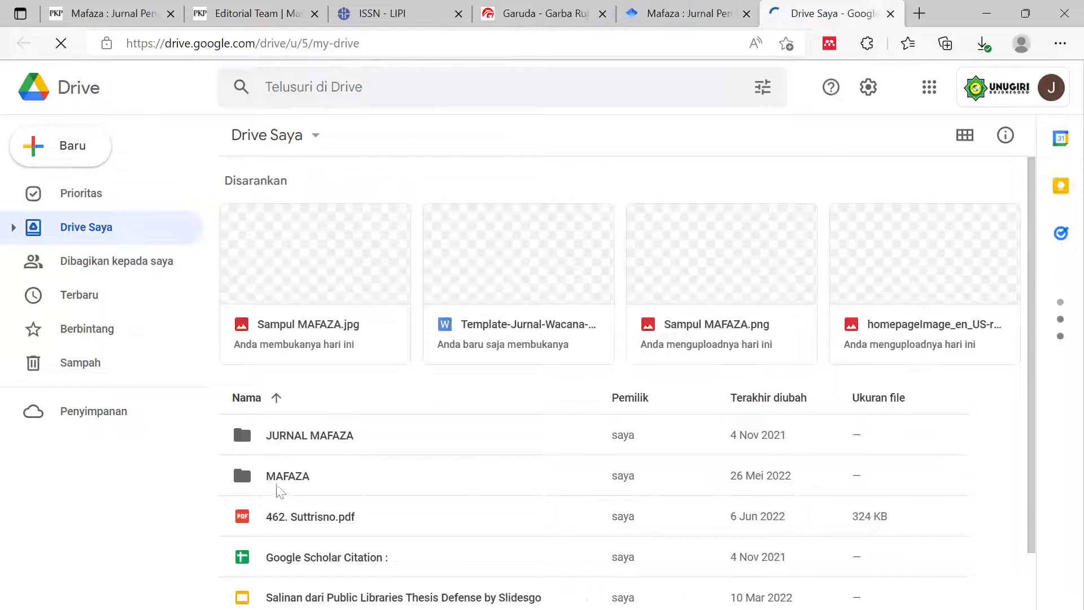
{"action": "double_click", "coordinate": [277, 486]}
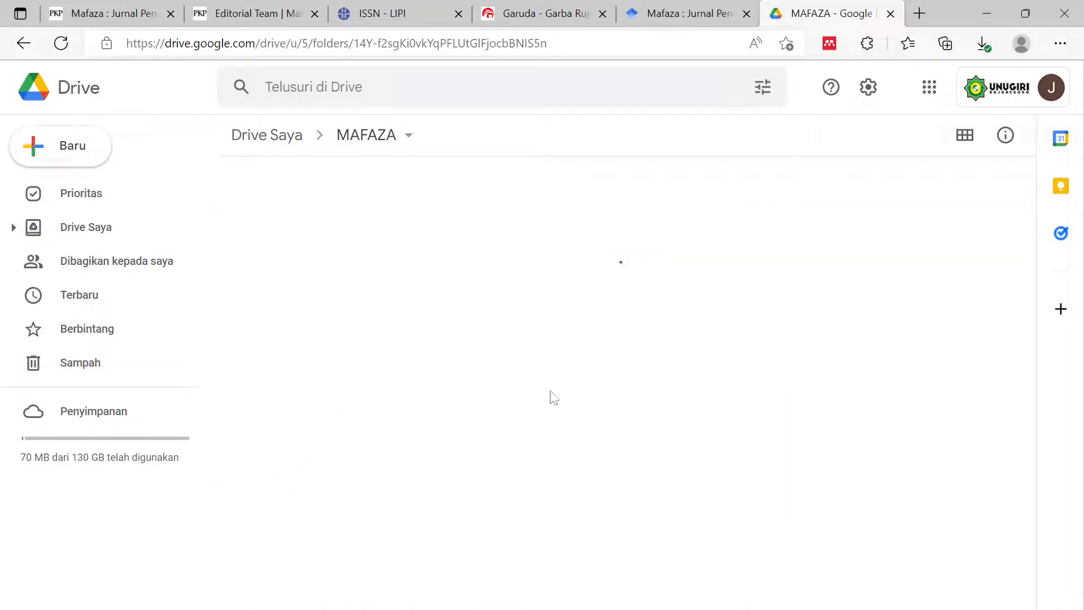
{"action": "double_click", "coordinate": [396, 224]}
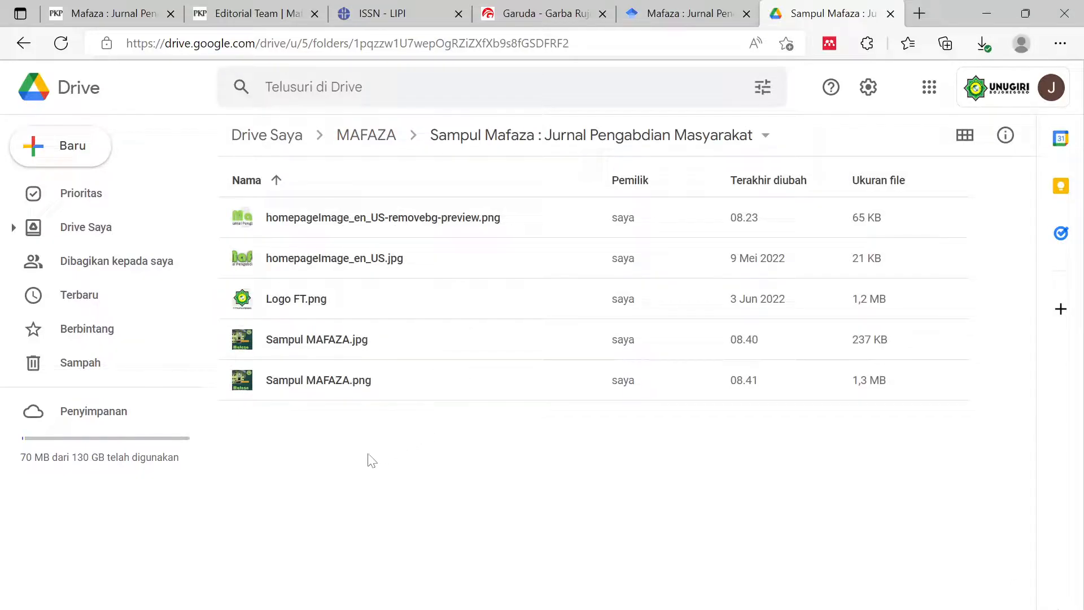
{"action": "left_click", "coordinate": [308, 345]}
{"action": "right_click", "coordinate": [308, 344]}
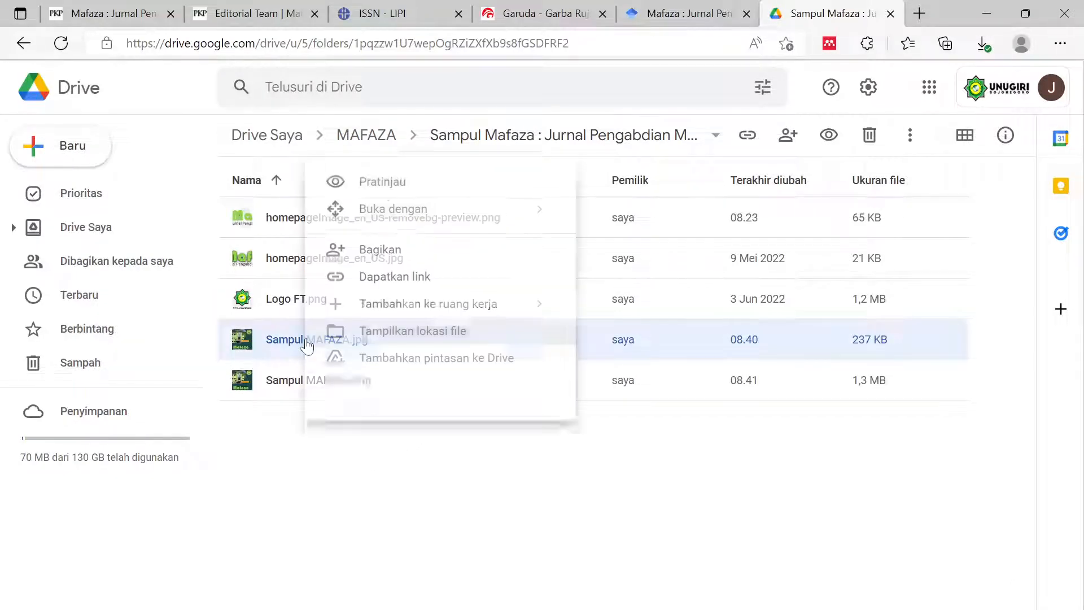
{"action": "left_click", "coordinate": [441, 260]}
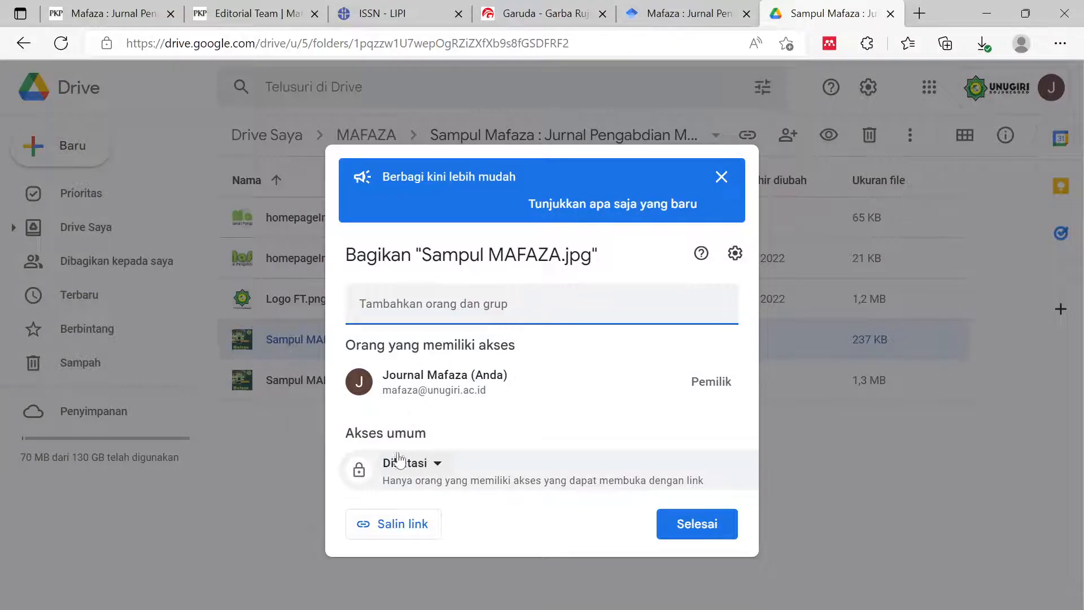
{"action": "left_click", "coordinate": [437, 466]}
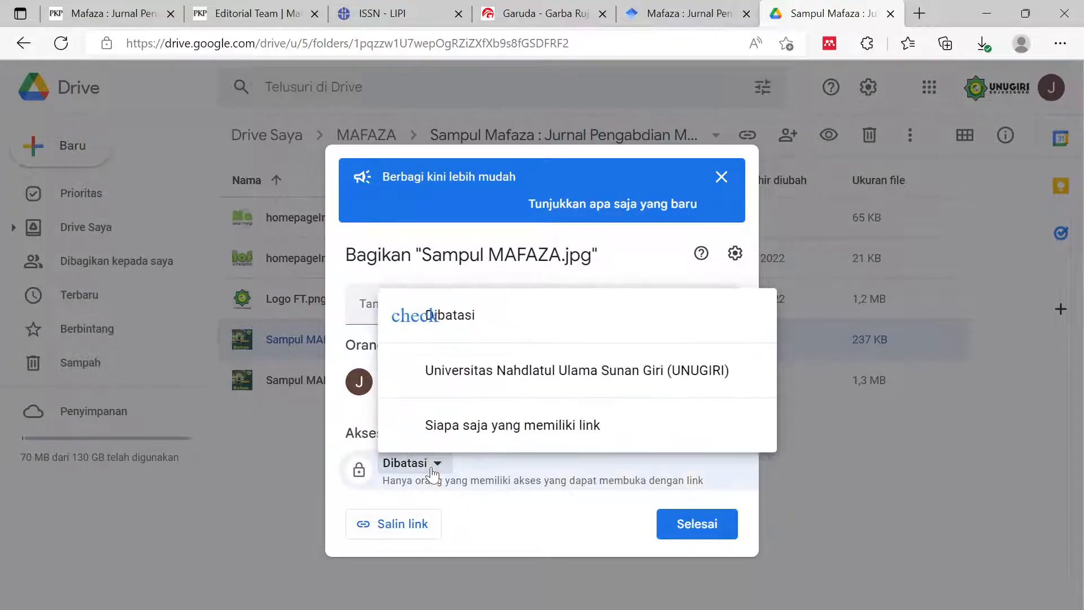
{"action": "left_click", "coordinate": [476, 439]}
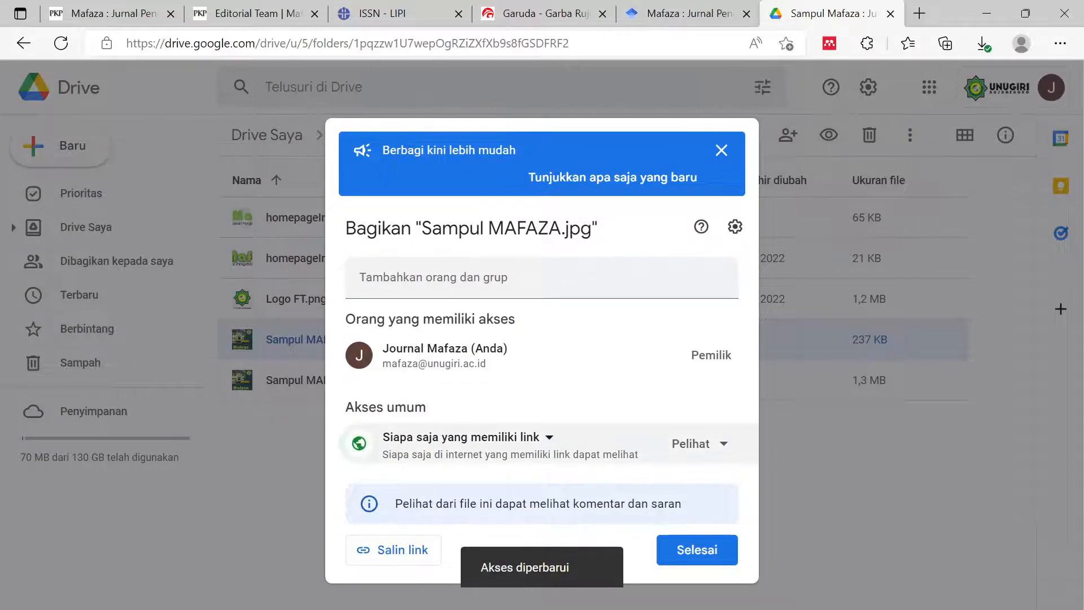
{"action": "left_click", "coordinate": [727, 458]}
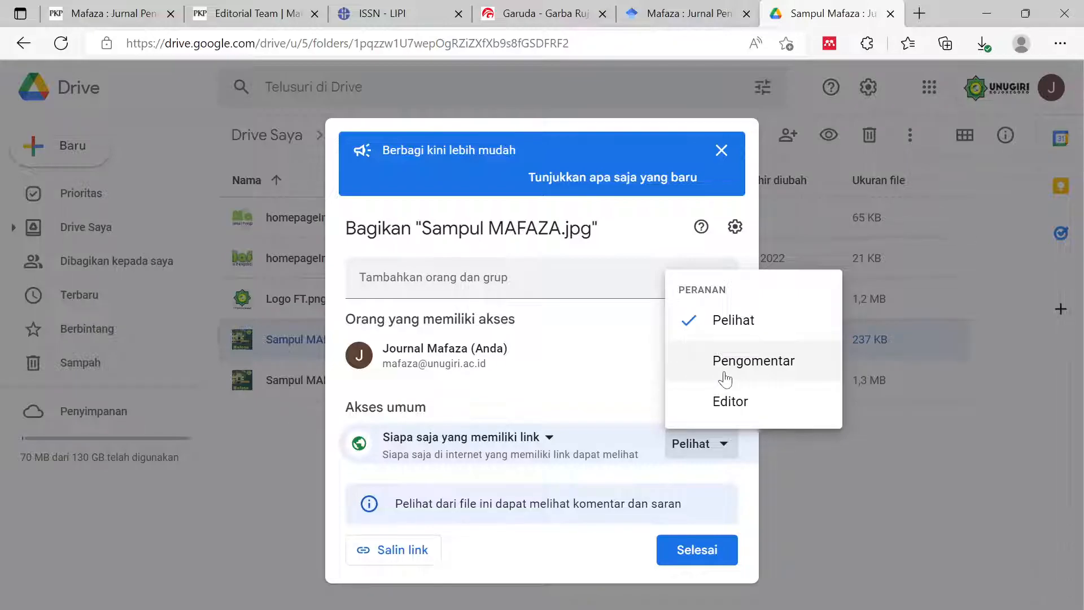
{"action": "left_click", "coordinate": [705, 401]}
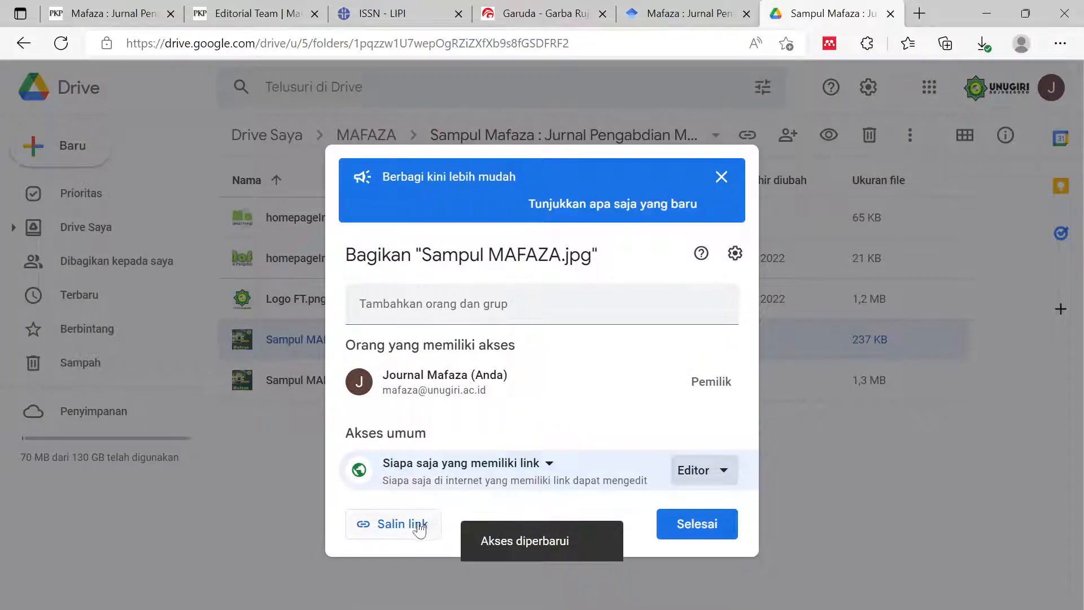
{"action": "left_click", "coordinate": [416, 526]}
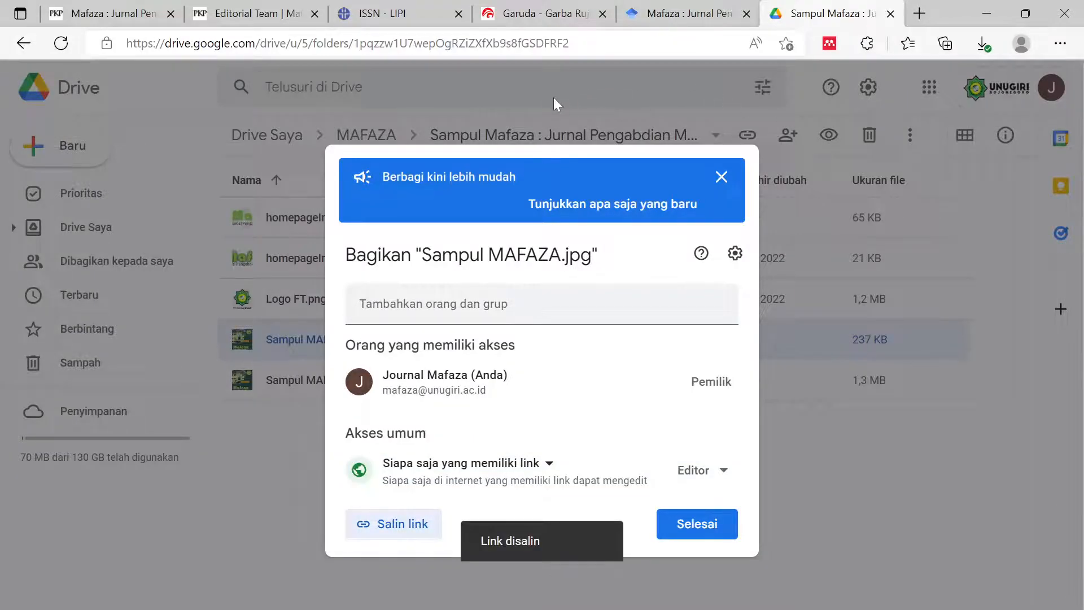
{"action": "left_click", "coordinate": [532, 8]}
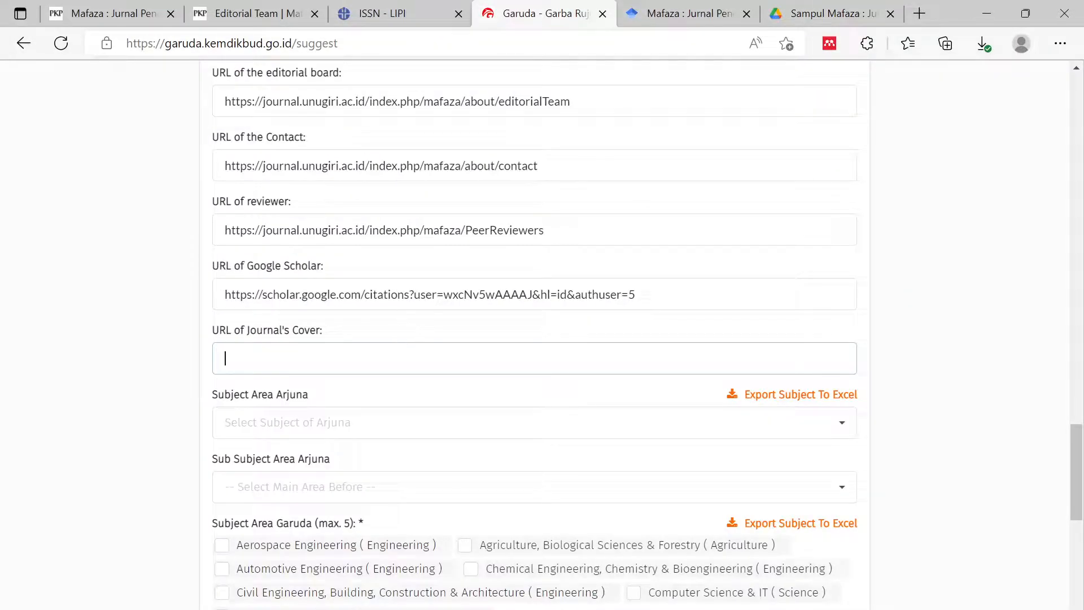
- Paste the Drive cover link into the URL of Journal's Cover field
{"action": "left_click", "coordinate": [902, 312]}
{"action": "scroll", "coordinate": [900, 305], "scroll_direction": "down", "scroll_amount": 2}
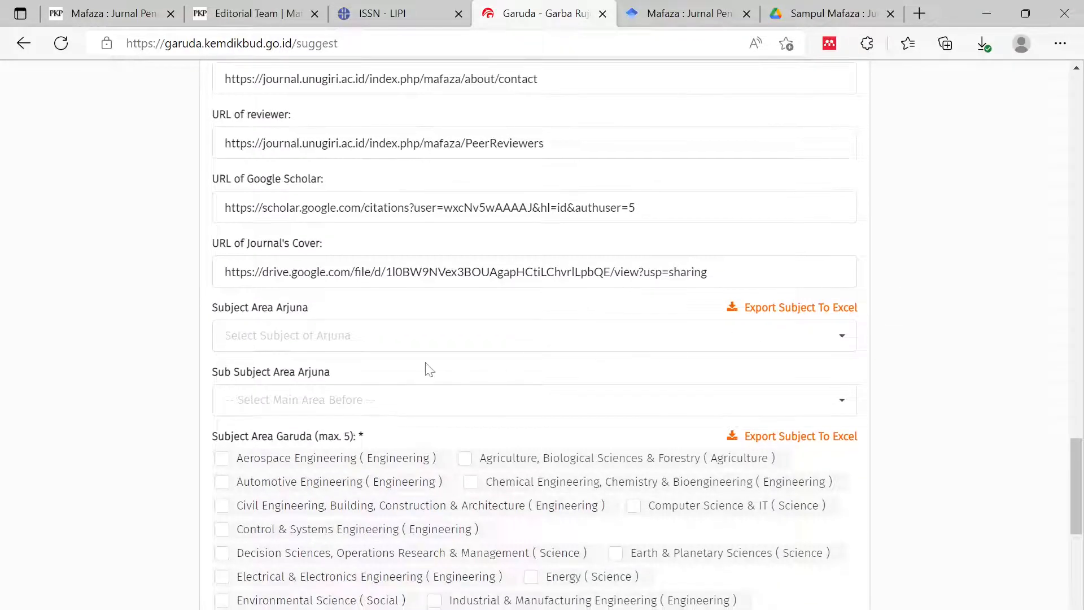
- Set Subject Area Arjuna to Umum
{"action": "left_click", "coordinate": [392, 337]}
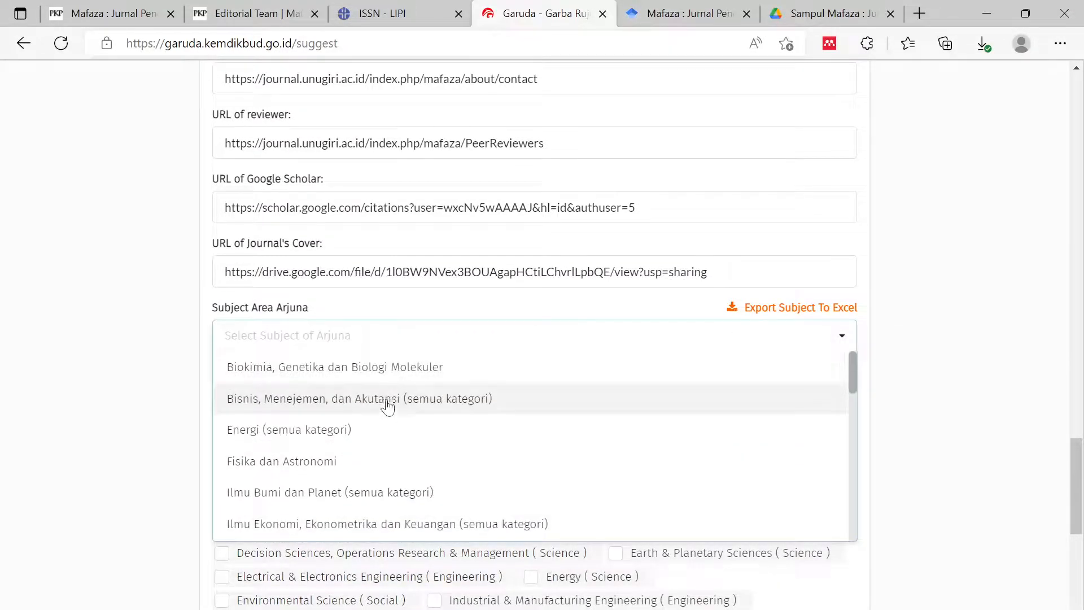
{"action": "scroll", "coordinate": [376, 406], "scroll_direction": "down", "scroll_amount": 4}
{"action": "scroll", "coordinate": [368, 448], "scroll_direction": "down", "scroll_amount": 4}
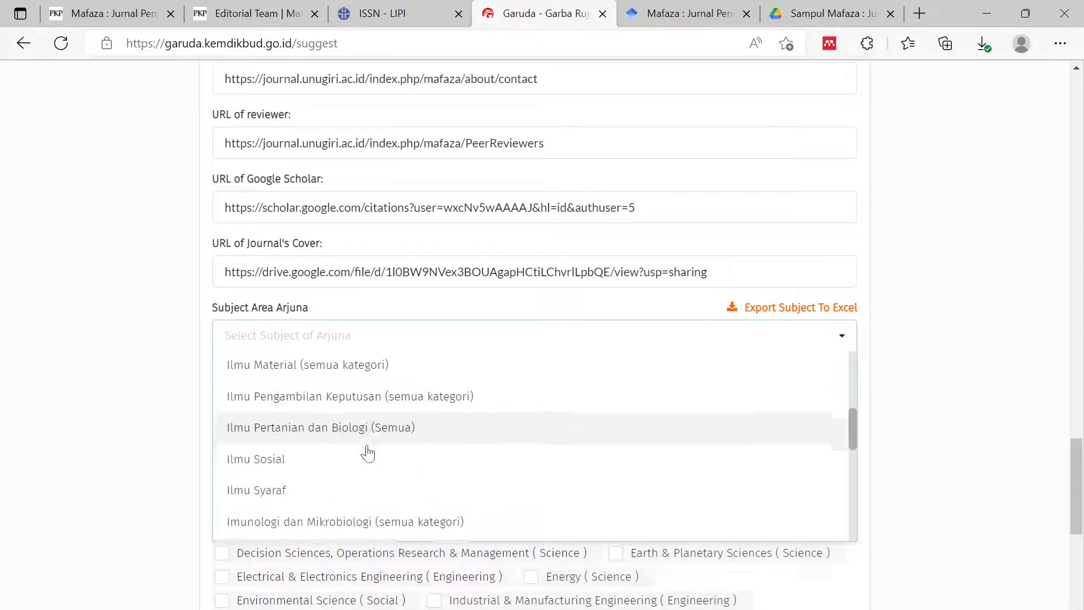
{"action": "scroll", "coordinate": [356, 479], "scroll_direction": "down", "scroll_amount": 4}
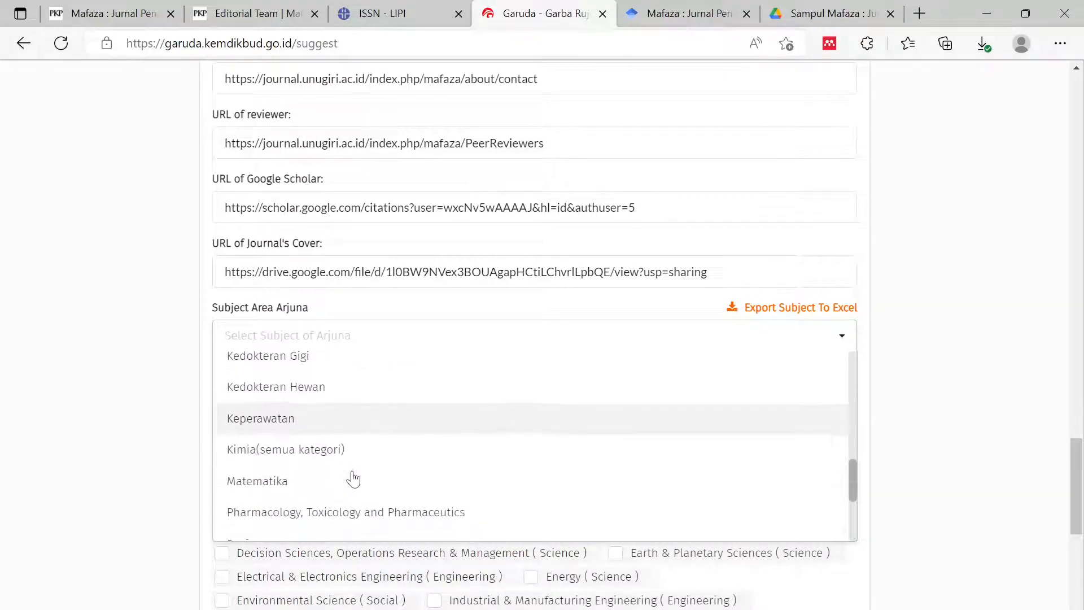
{"action": "scroll", "coordinate": [353, 480], "scroll_direction": "down", "scroll_amount": 1}
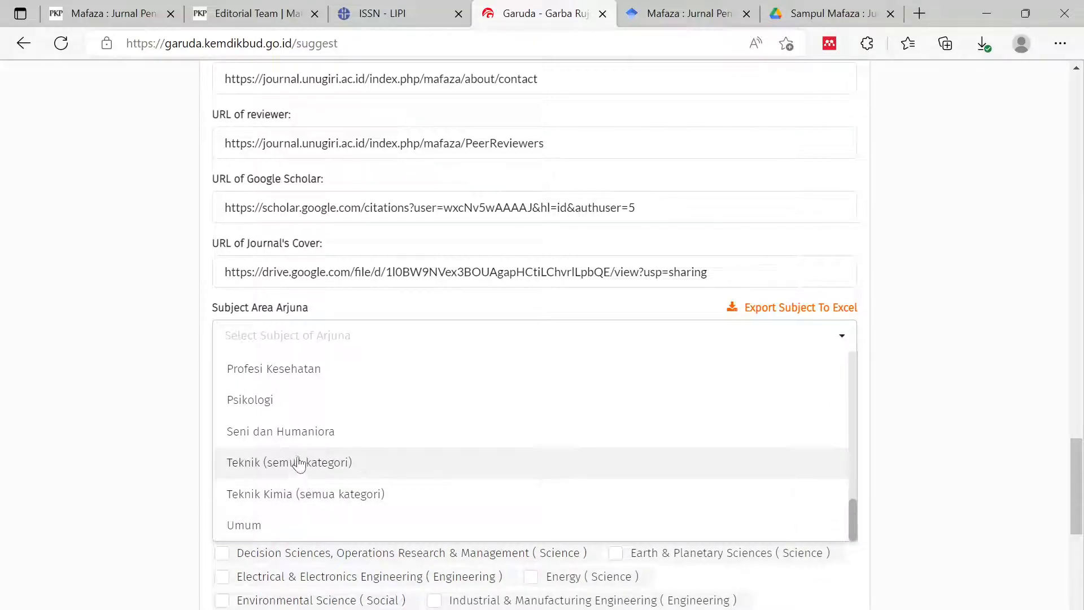
{"action": "scroll", "coordinate": [304, 433], "scroll_direction": "up", "scroll_amount": 2}
{"action": "scroll", "coordinate": [309, 433], "scroll_direction": "up", "scroll_amount": 8}
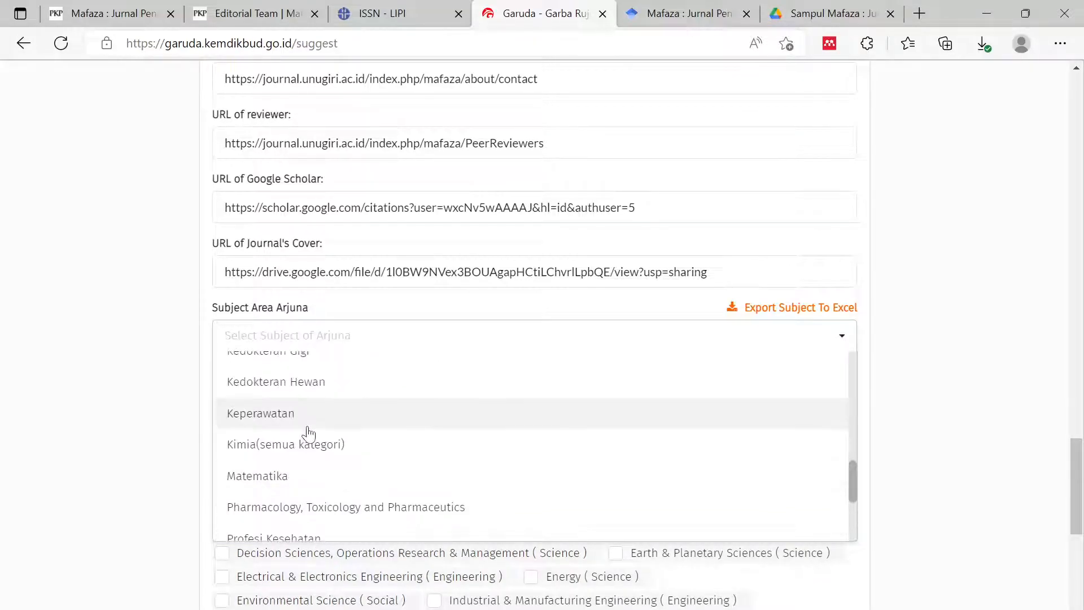
{"action": "scroll", "coordinate": [309, 433], "scroll_direction": "up", "scroll_amount": 2}
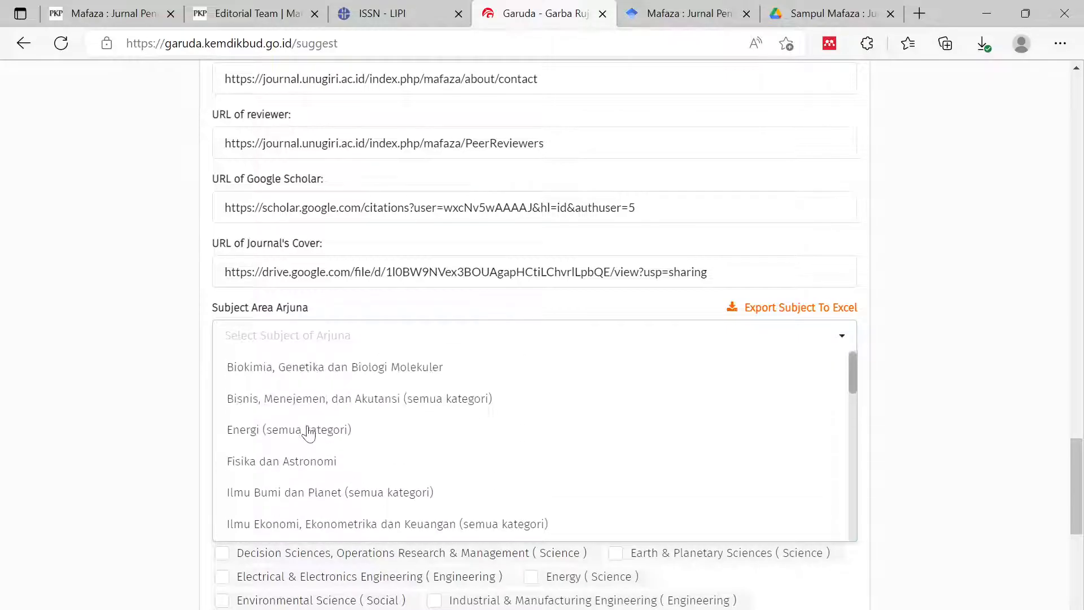
{"action": "scroll", "coordinate": [309, 433], "scroll_direction": "down", "scroll_amount": 9}
{"action": "scroll", "coordinate": [298, 513], "scroll_direction": "down", "scroll_amount": 2}
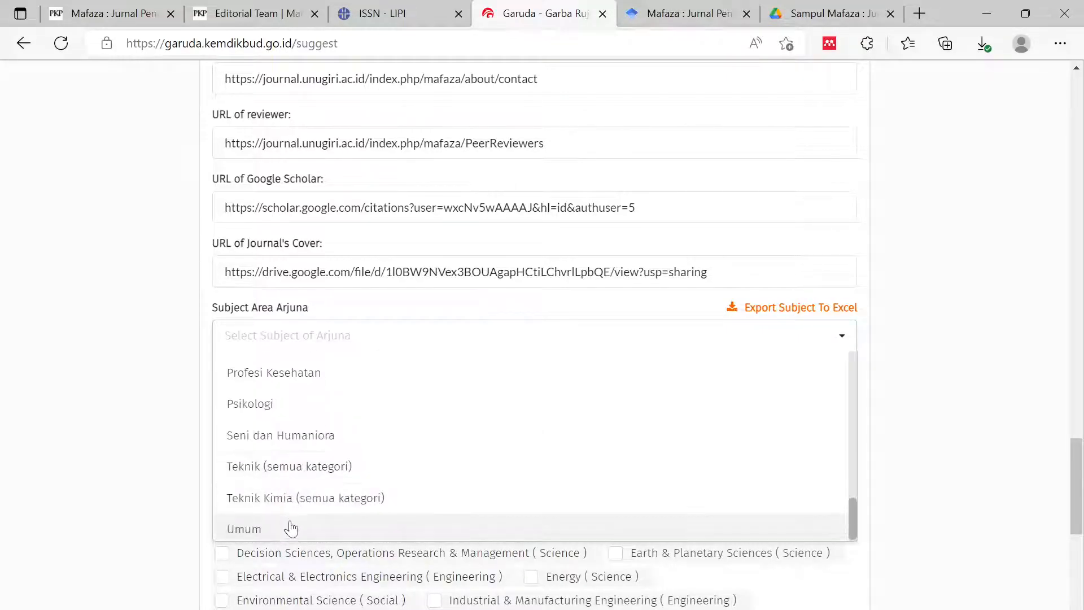
{"action": "left_click", "coordinate": [290, 524]}
- Set Sub Subject Area Arjuna to Umum as well
{"action": "scroll", "coordinate": [291, 249], "scroll_direction": "down", "scroll_amount": 4}
{"action": "scroll", "coordinate": [290, 248], "scroll_direction": "up", "scroll_amount": 4}
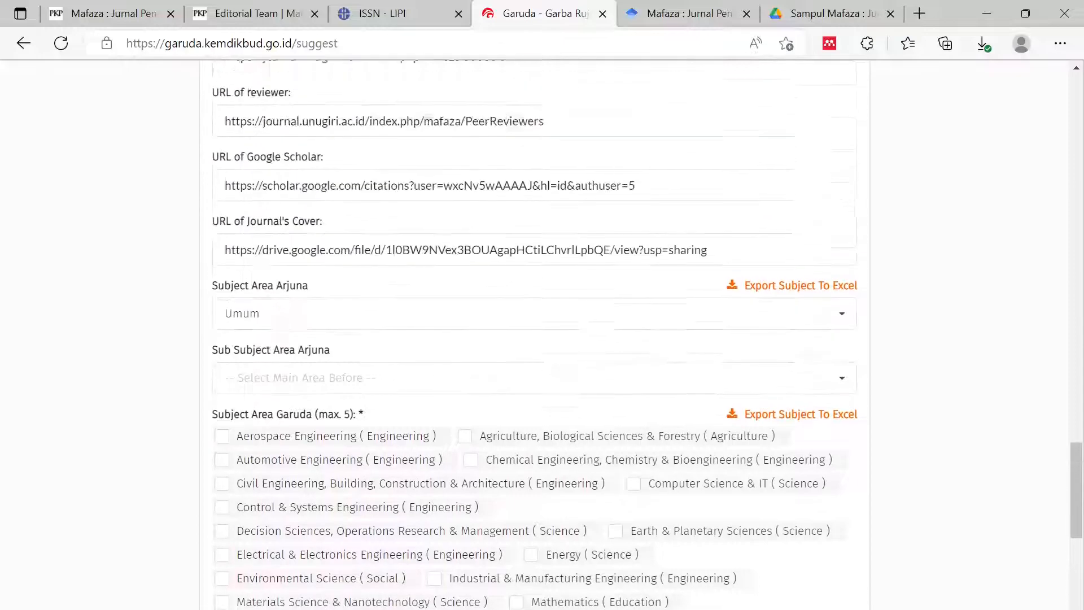
{"action": "left_click", "coordinate": [290, 401]}
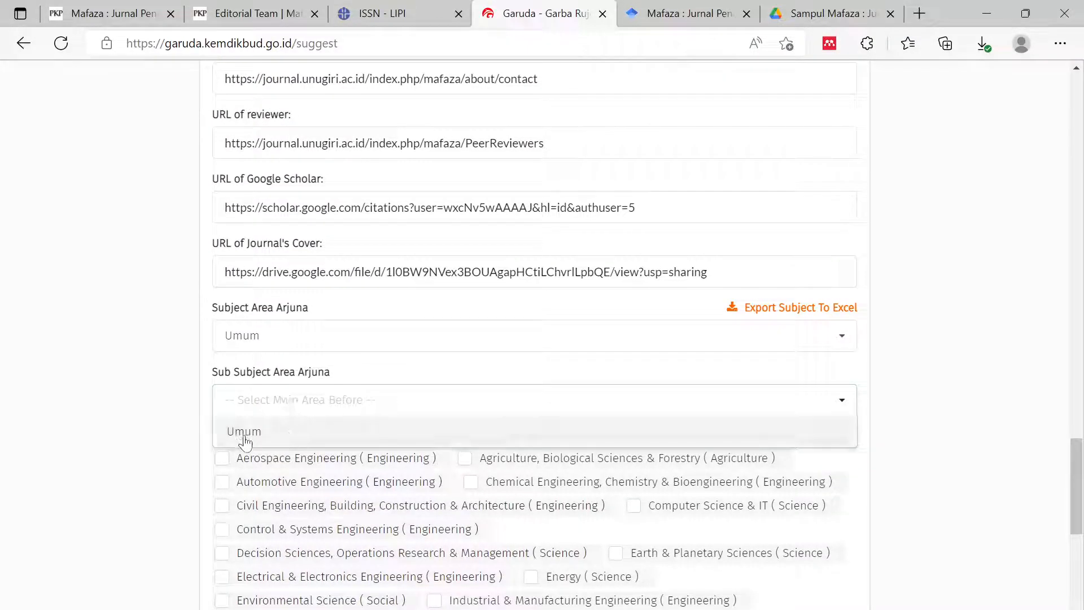
{"action": "left_click", "coordinate": [275, 439]}
{"action": "scroll", "coordinate": [561, 416], "scroll_direction": "down", "scroll_amount": 2}
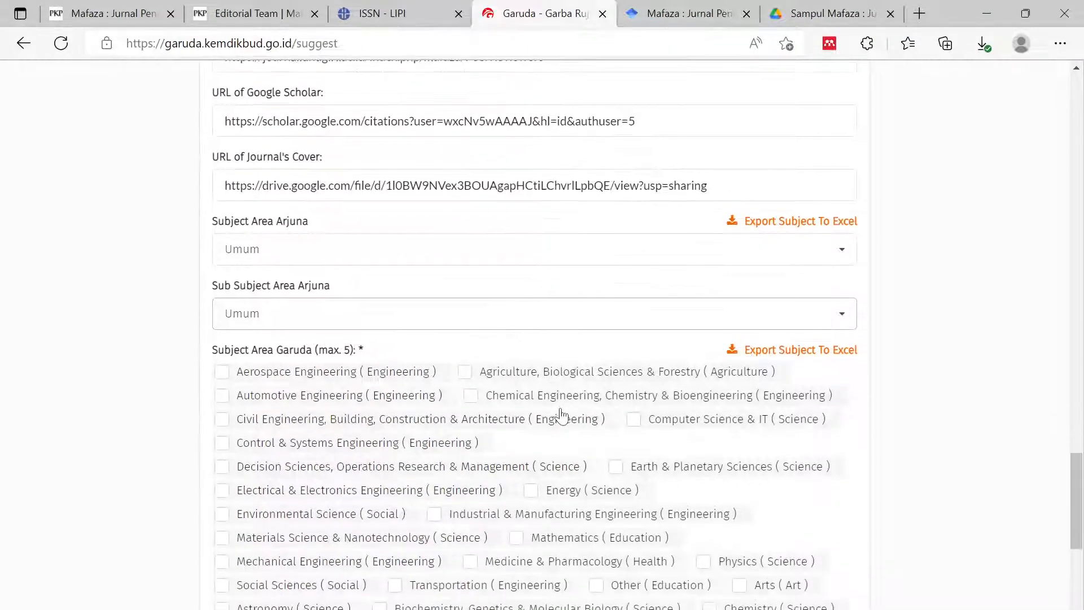
{"action": "scroll", "coordinate": [363, 388], "scroll_direction": "down", "scroll_amount": 2}
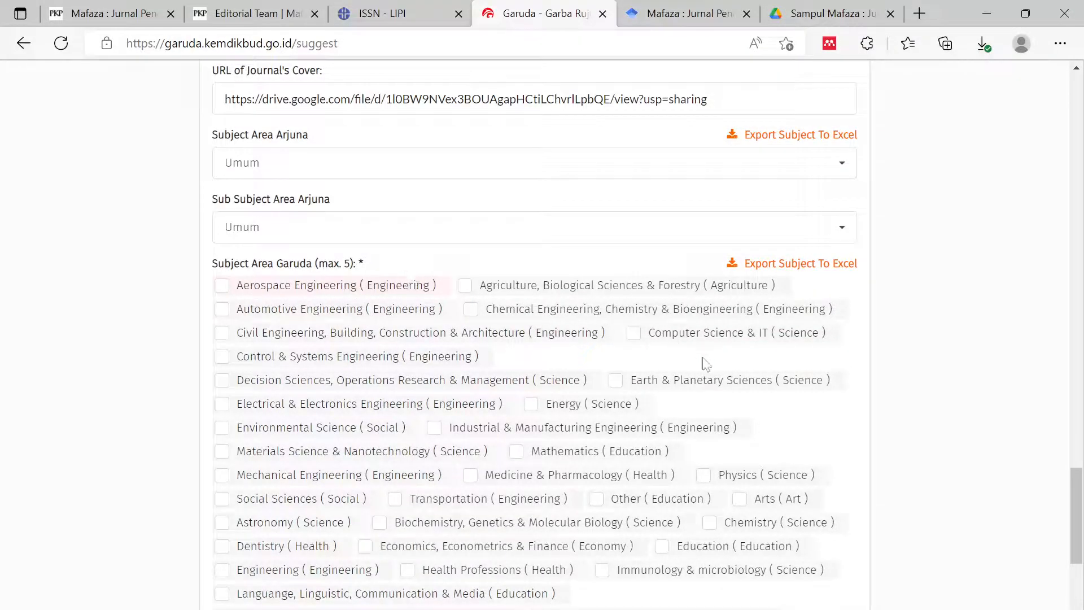
{"action": "scroll", "coordinate": [628, 404], "scroll_direction": "down", "scroll_amount": 2}
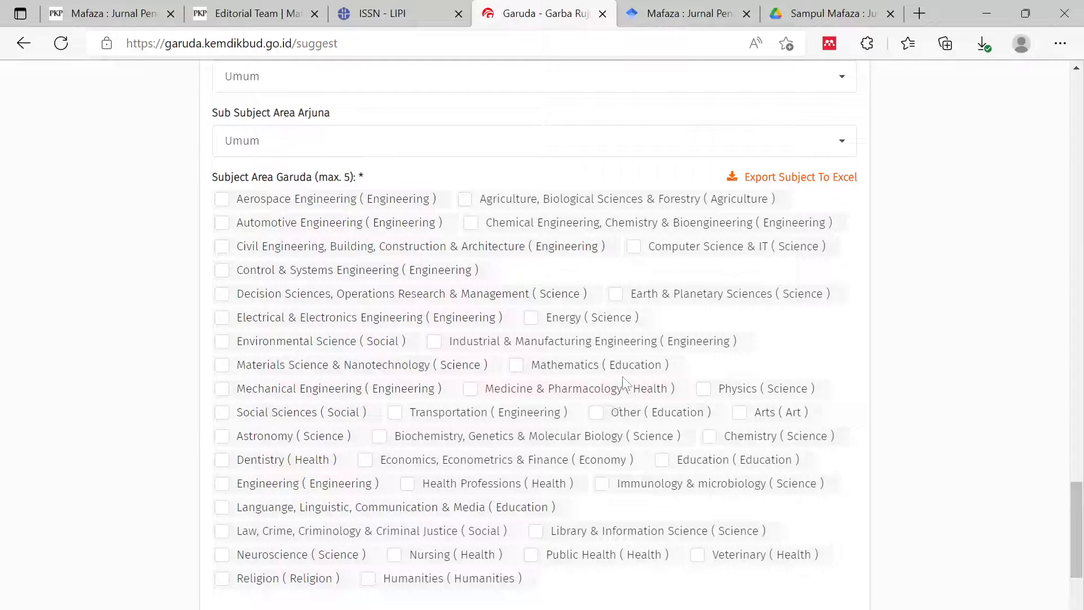
- Review the Mafaza journal's Focus and Scope page, closing Editorial Team, then return to Garuda
{"action": "left_click", "coordinate": [248, 14]}
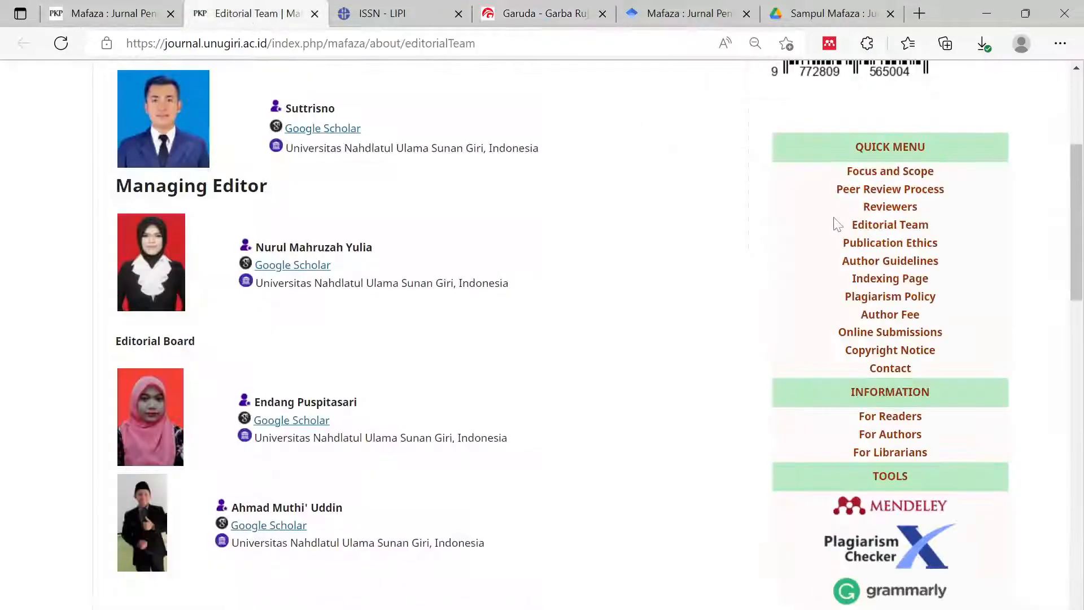
{"action": "left_click", "coordinate": [895, 180]}
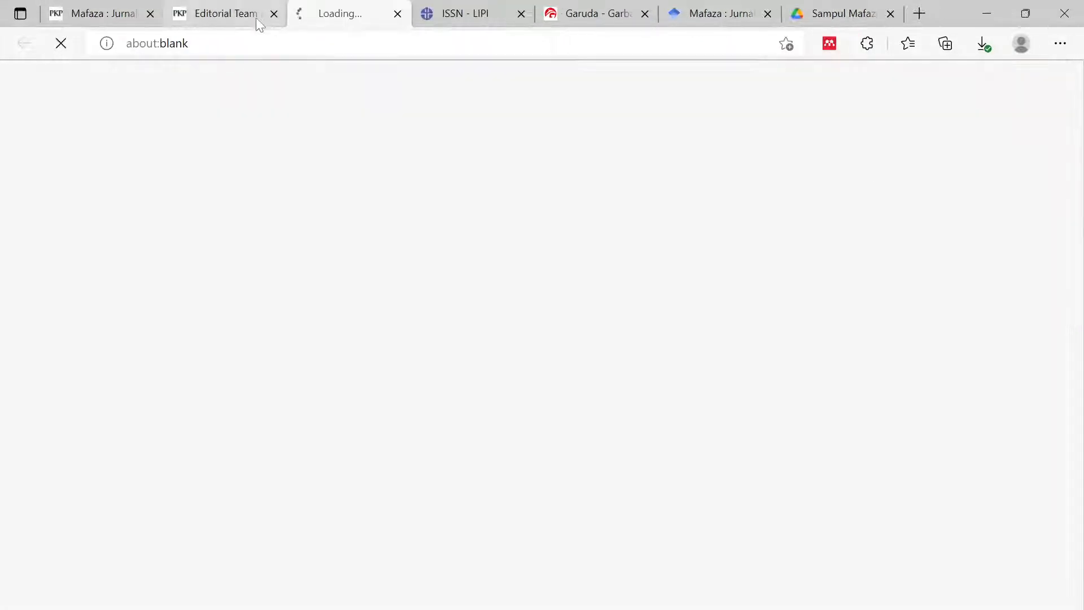
{"action": "left_click", "coordinate": [273, 13]}
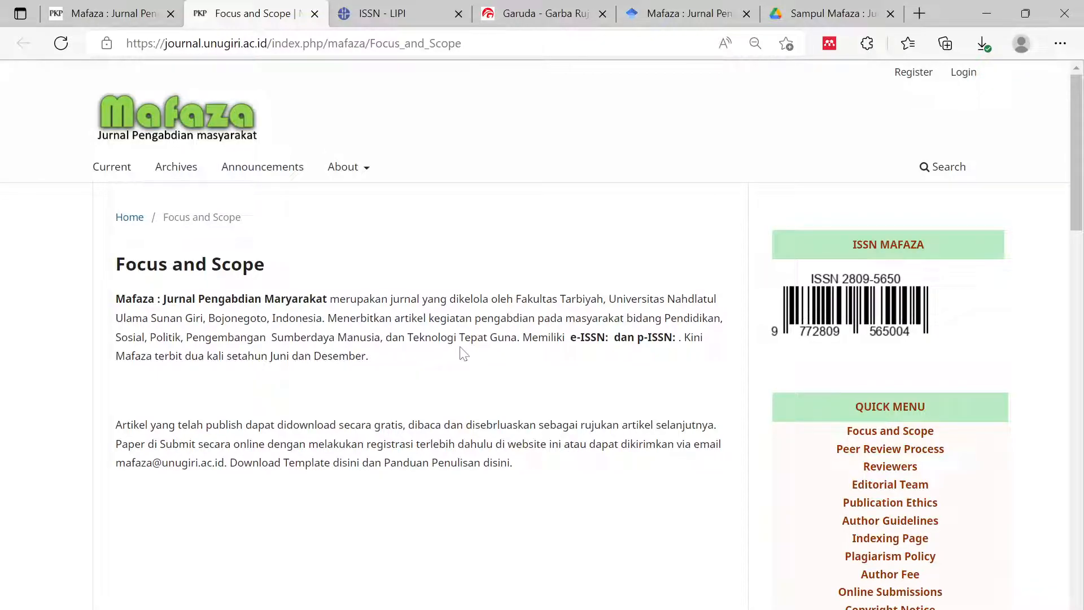
{"action": "left_click", "coordinate": [536, 13]}
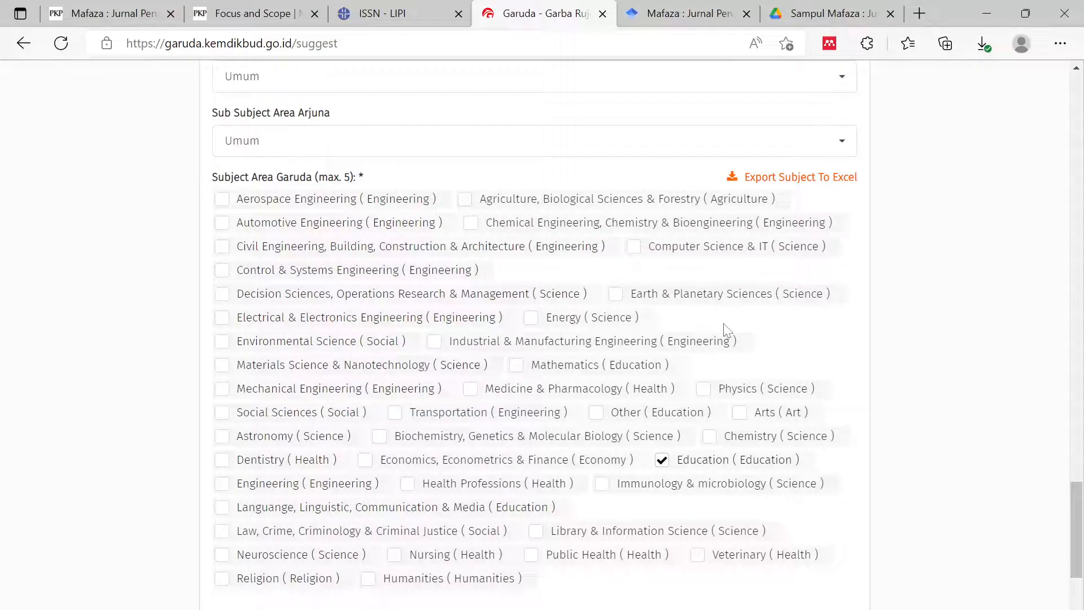
- Tick Other (Education) and Humanities as Garuda subject areas, rechecking Mafaza's Focus and Scope
{"action": "left_click", "coordinate": [597, 415]}
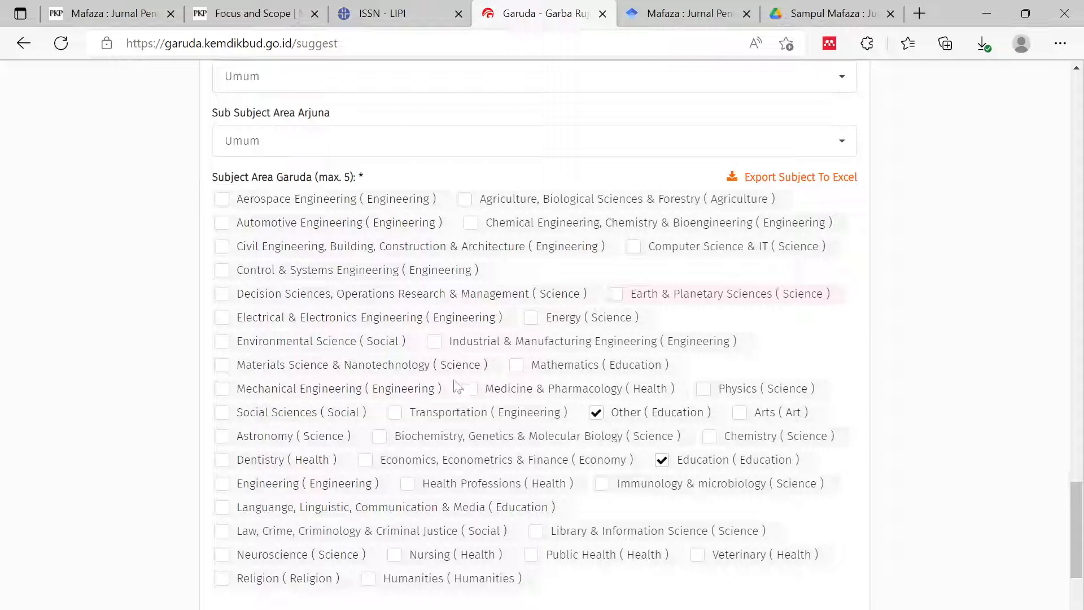
{"action": "left_click", "coordinate": [248, 13]}
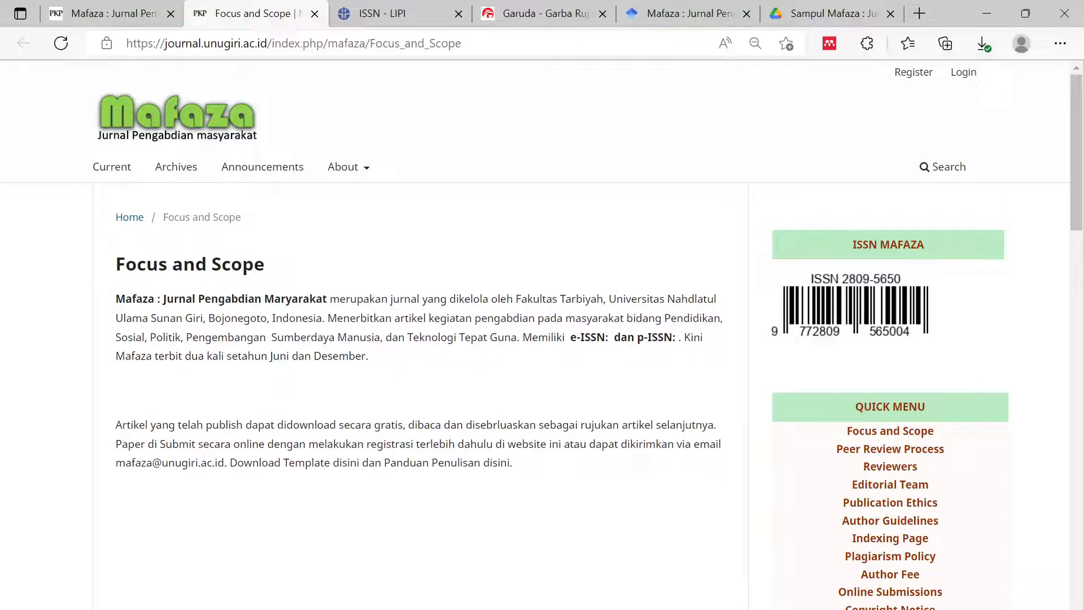
{"action": "left_click", "coordinate": [546, 17]}
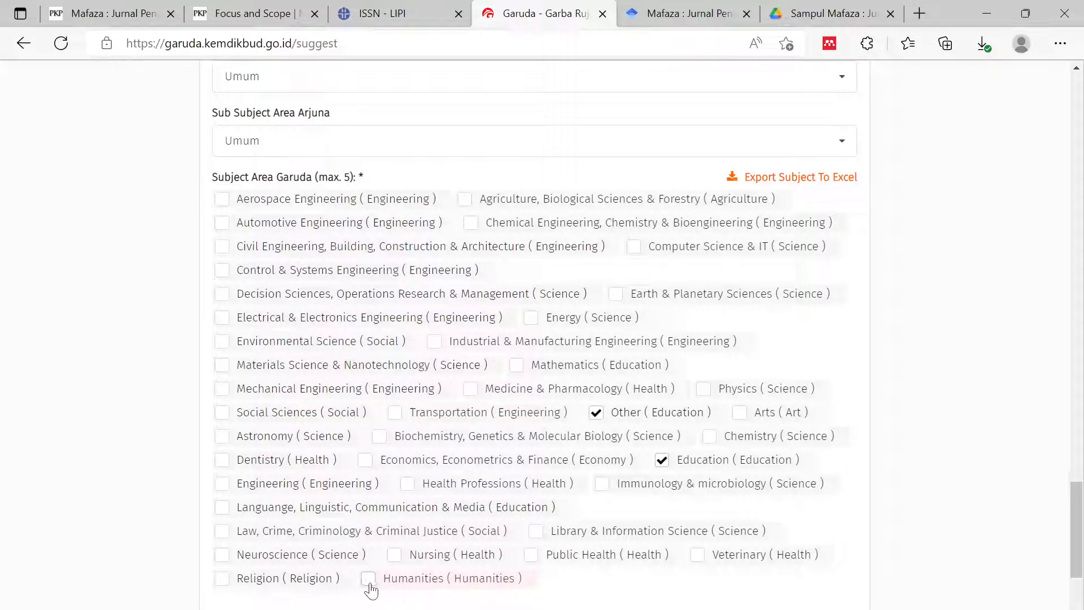
{"action": "left_click", "coordinate": [368, 582]}
{"action": "scroll", "coordinate": [549, 573], "scroll_direction": "down", "scroll_amount": 2}
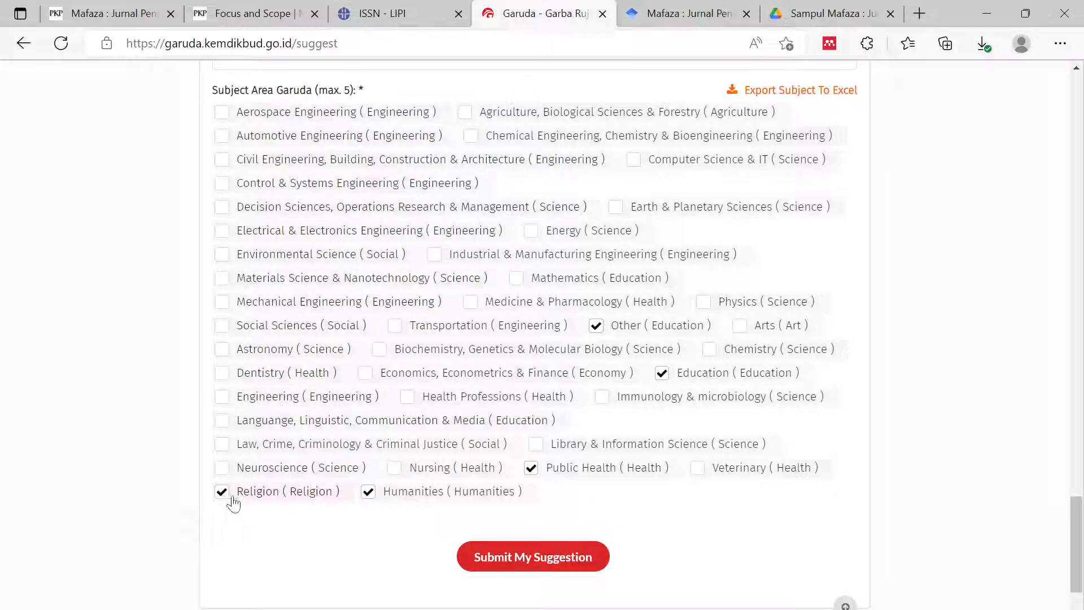
{"action": "scroll", "coordinate": [623, 539], "scroll_direction": "up", "scroll_amount": 3}
{"action": "scroll", "coordinate": [624, 525], "scroll_direction": "down", "scroll_amount": 3}
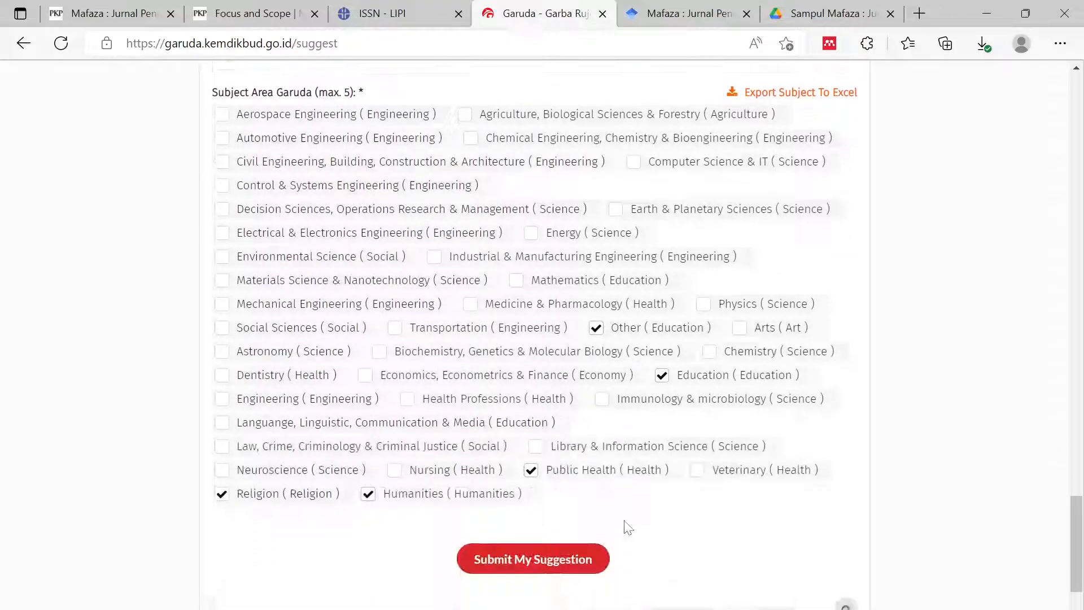
- Submit the Mafaza suggestion and review the confirmation with registration number and journal details
{"action": "left_click", "coordinate": [545, 562]}
{"action": "scroll", "coordinate": [788, 474], "scroll_direction": "up", "scroll_amount": 10}
{"action": "scroll", "coordinate": [784, 474], "scroll_direction": "up", "scroll_amount": 10}
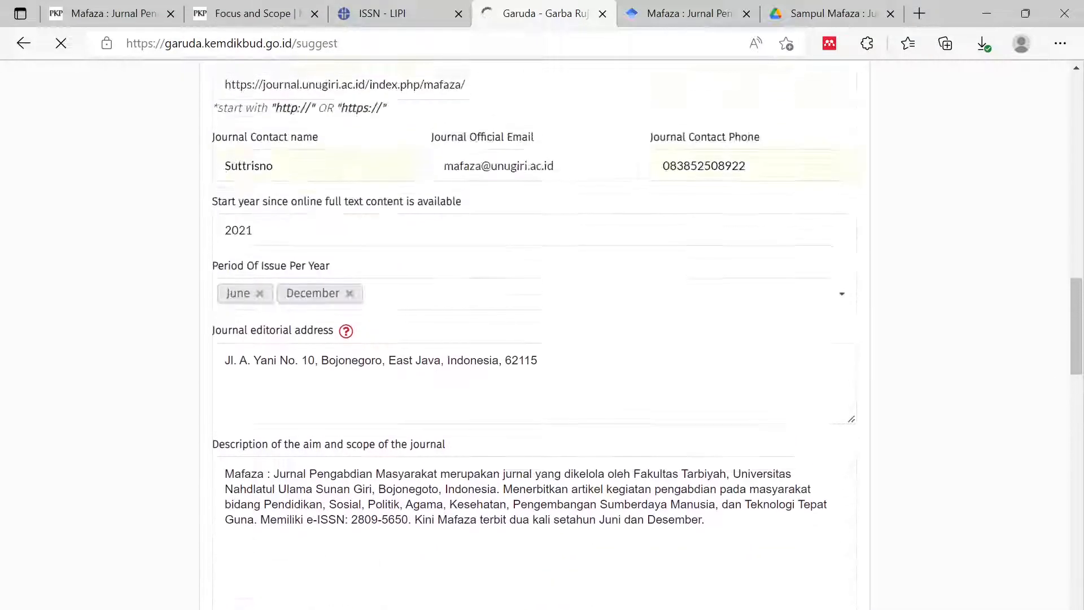
{"action": "scroll", "coordinate": [685, 491], "scroll_direction": "down", "scroll_amount": 20}
{"action": "scroll", "coordinate": [689, 416], "scroll_direction": "up", "scroll_amount": 20}
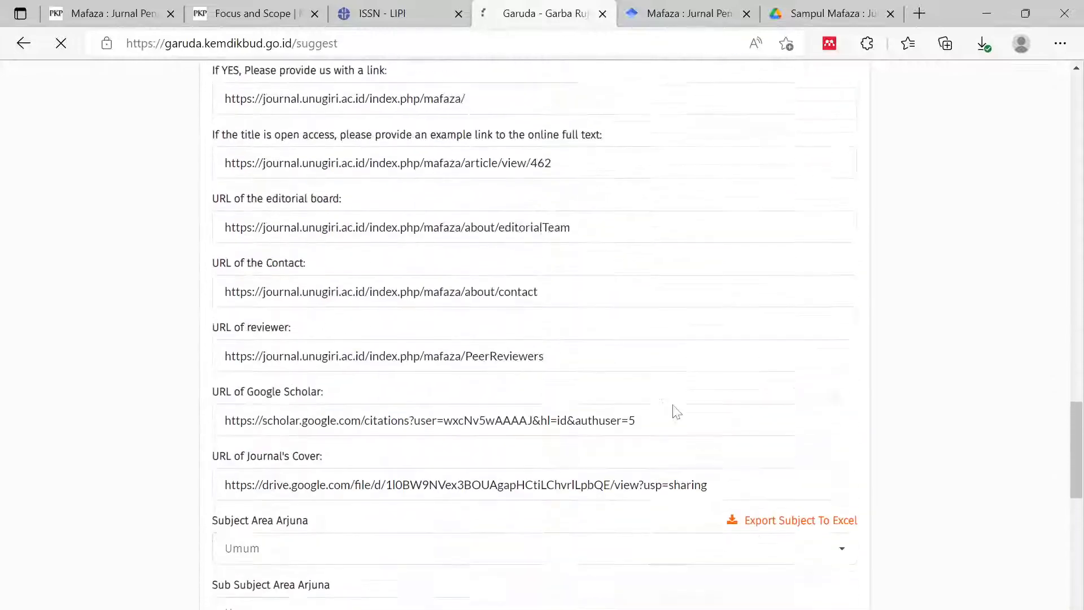
{"action": "scroll", "coordinate": [627, 377], "scroll_direction": "up", "scroll_amount": 10}
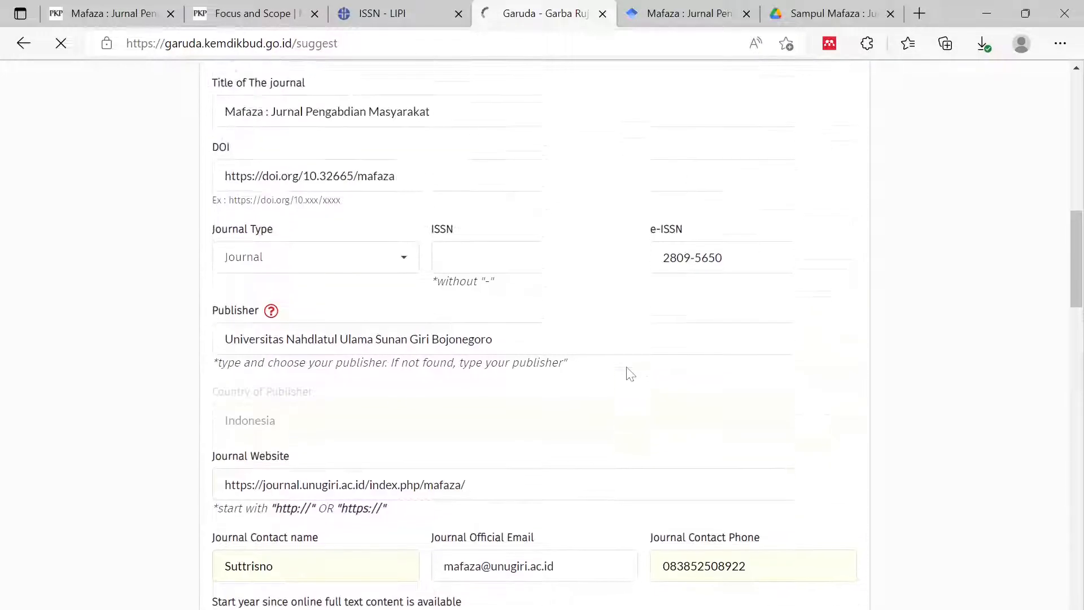
{"action": "scroll", "coordinate": [621, 367], "scroll_direction": "up", "scroll_amount": 5}
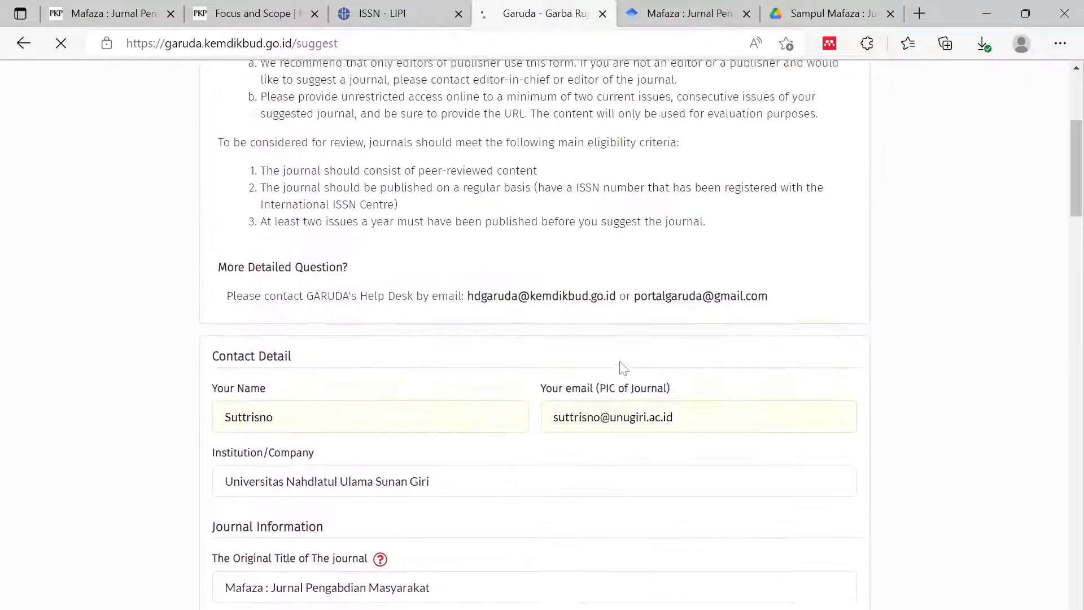
{"action": "scroll", "coordinate": [605, 381], "scroll_direction": "down", "scroll_amount": 4}
{"action": "scroll", "coordinate": [606, 382], "scroll_direction": "down", "scroll_amount": 3}
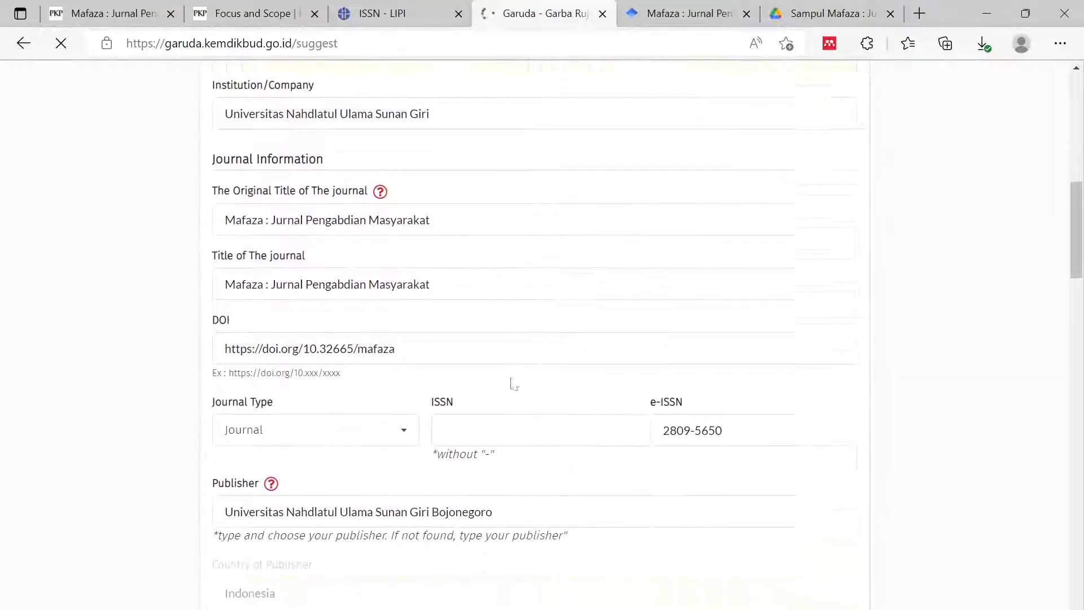
{"action": "scroll", "coordinate": [352, 406], "scroll_direction": "down", "scroll_amount": 10}
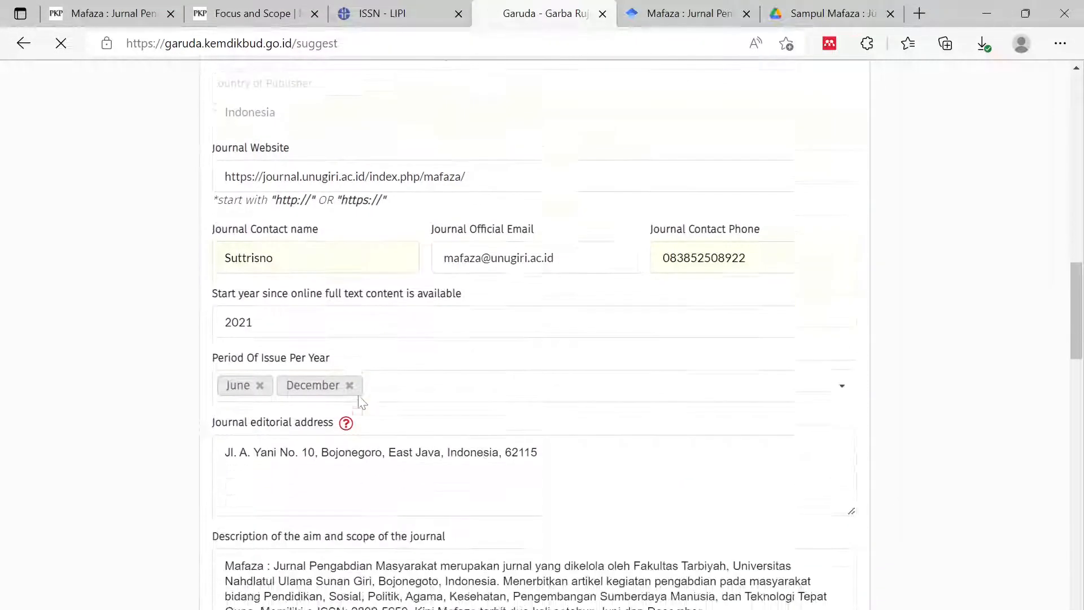
{"action": "scroll", "coordinate": [360, 401], "scroll_direction": "down", "scroll_amount": 2}
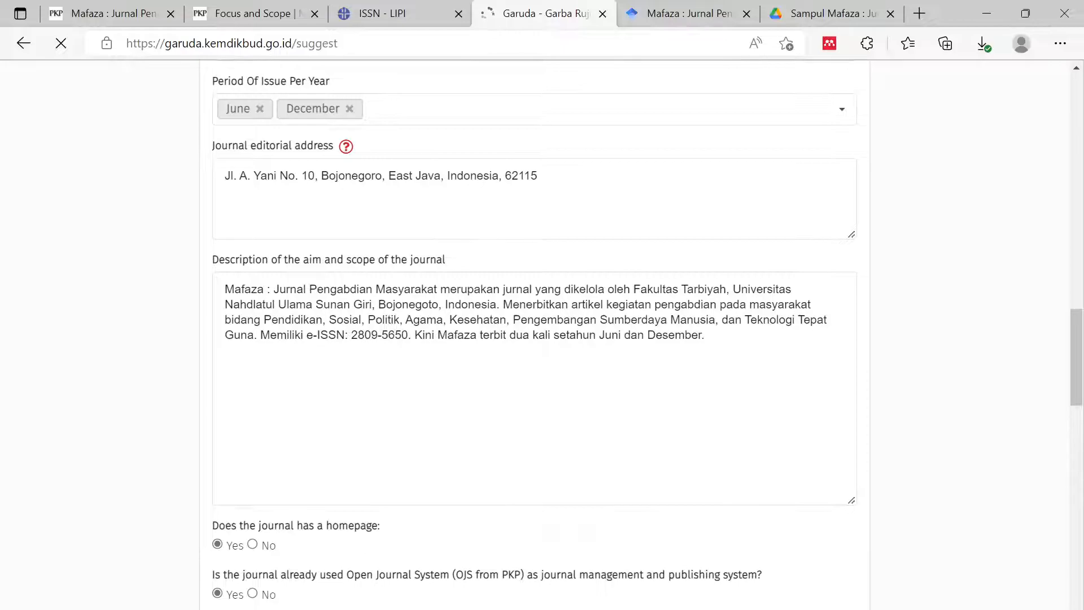
{"action": "scroll", "coordinate": [479, 418], "scroll_direction": "down", "scroll_amount": 3}
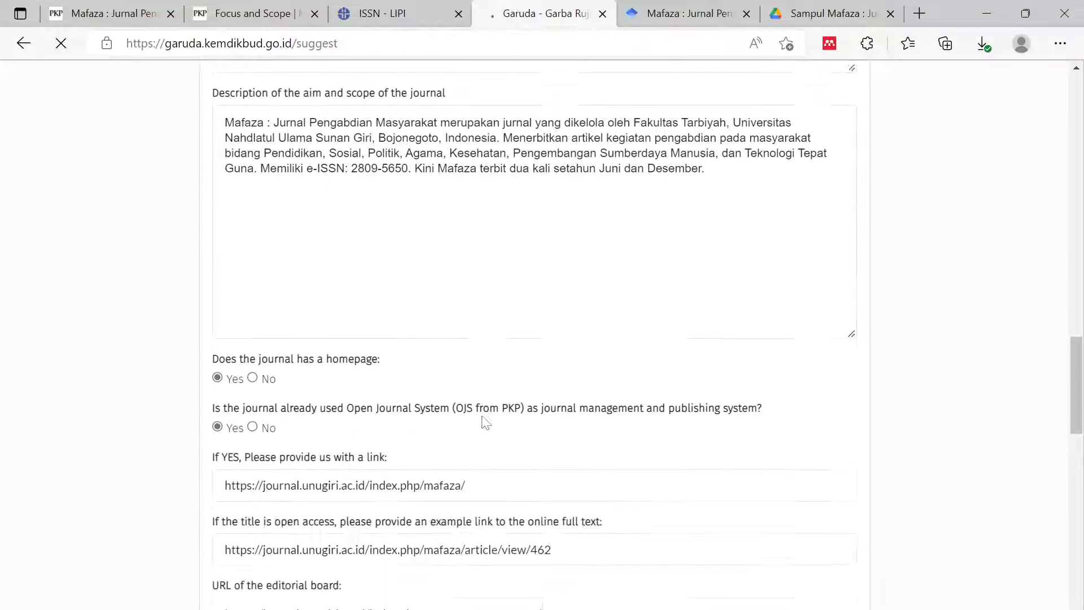
{"action": "scroll", "coordinate": [473, 426], "scroll_direction": "down", "scroll_amount": 8}
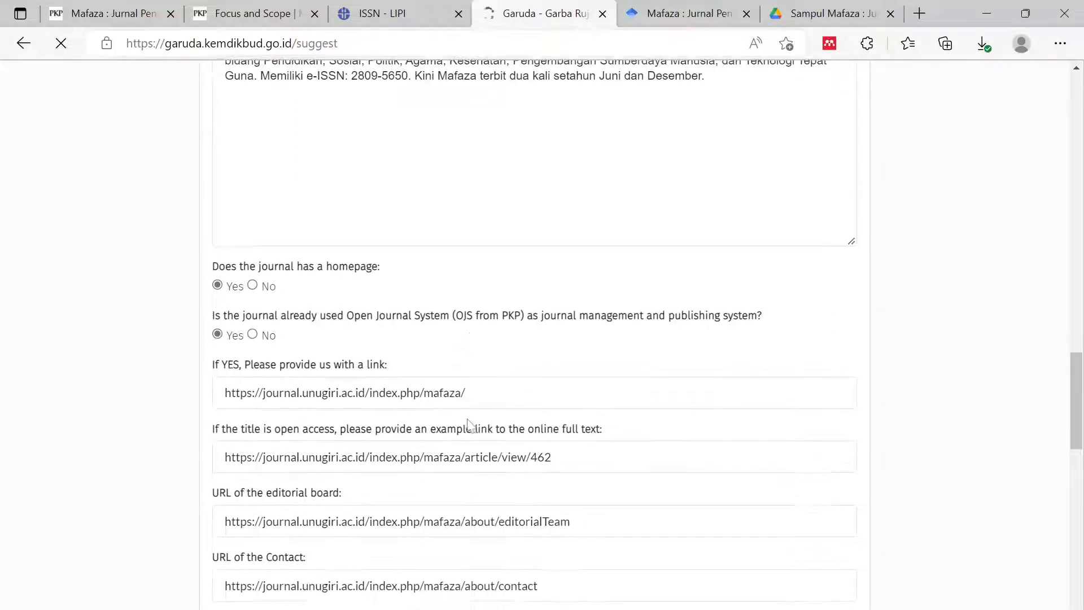
{"action": "scroll", "coordinate": [463, 420], "scroll_direction": "down", "scroll_amount": 8}
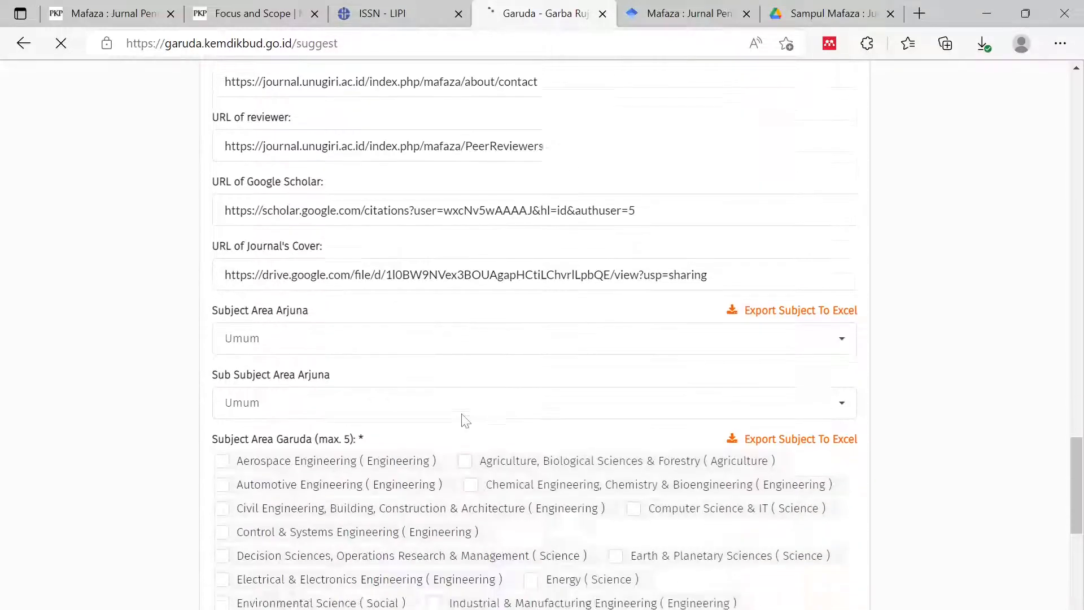
{"action": "scroll", "coordinate": [463, 422], "scroll_direction": "down", "scroll_amount": 3}
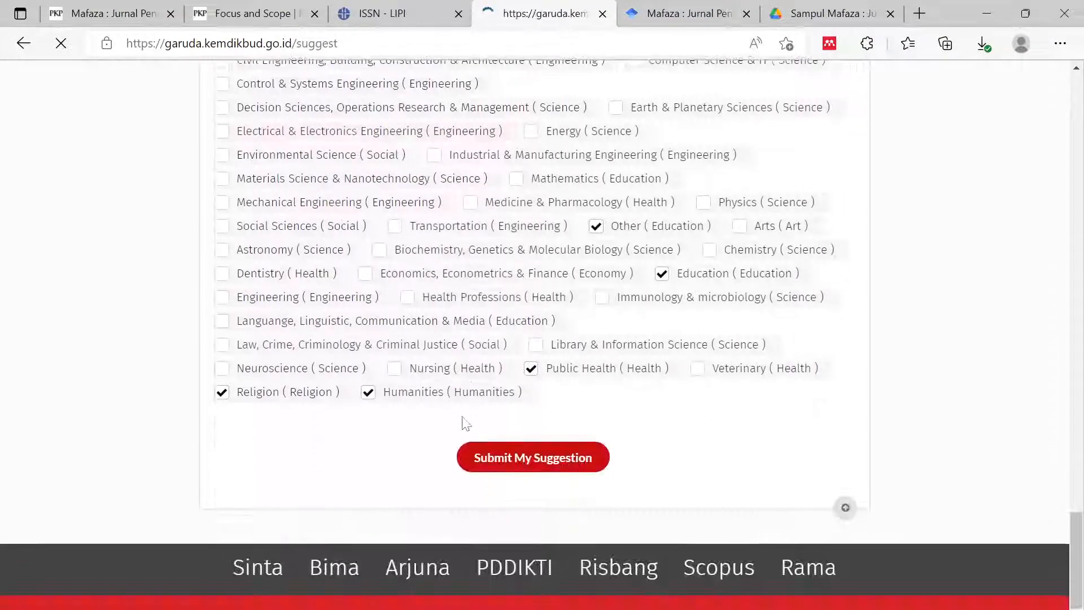
{"action": "scroll", "coordinate": [473, 406], "scroll_direction": "down", "scroll_amount": 8}
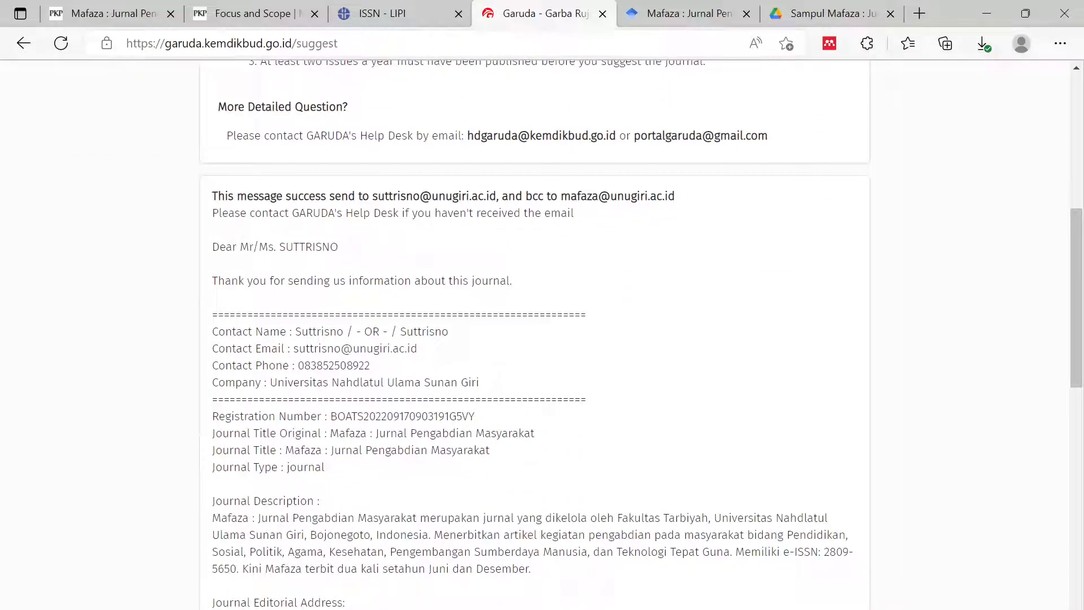
{"action": "scroll", "coordinate": [462, 324], "scroll_direction": "down", "scroll_amount": 9}
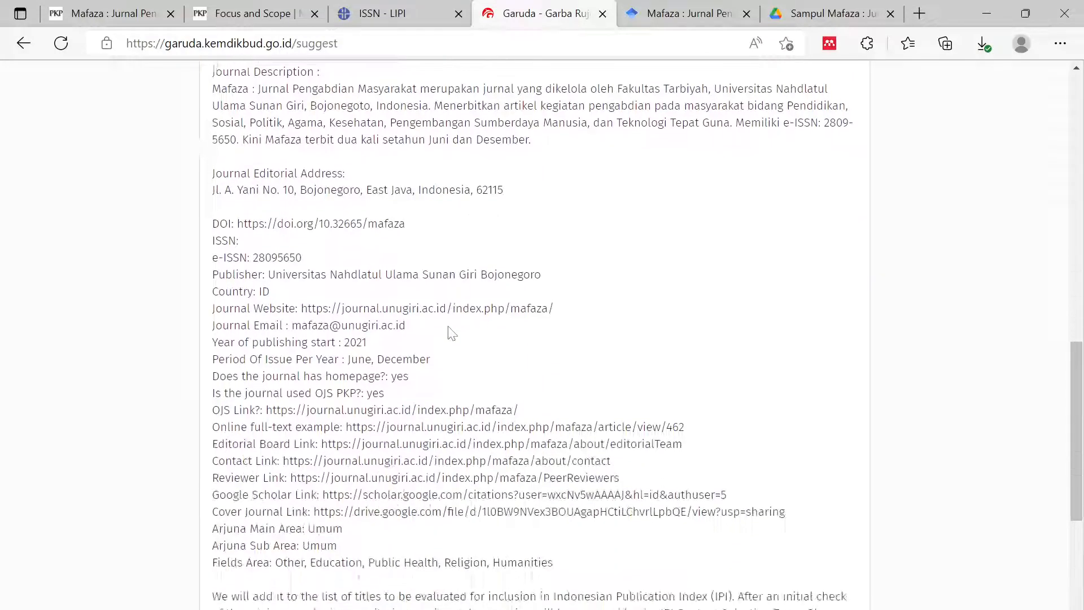
{"action": "scroll", "coordinate": [534, 333], "scroll_direction": "down", "scroll_amount": 3}
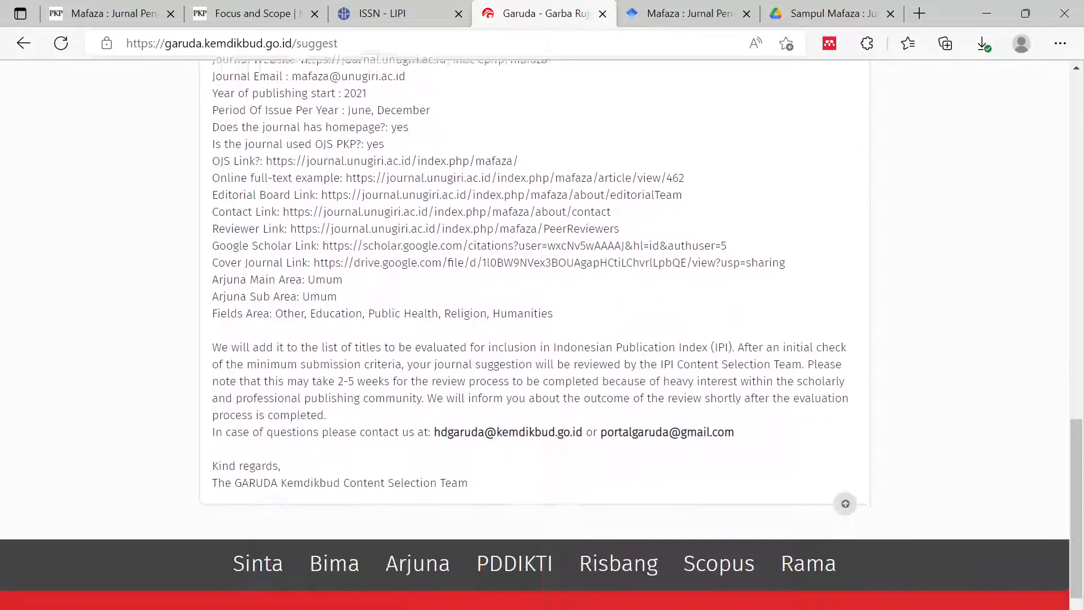
{"action": "scroll", "coordinate": [412, 429], "scroll_direction": "up", "scroll_amount": 12}
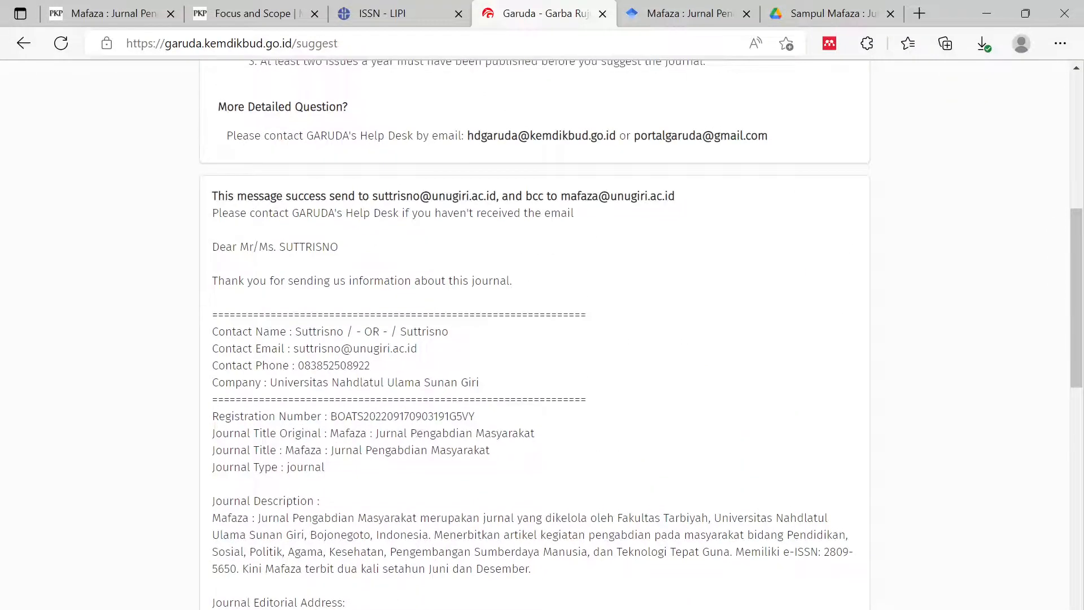
{"action": "scroll", "coordinate": [534, 333], "scroll_direction": "down", "scroll_amount": 9}
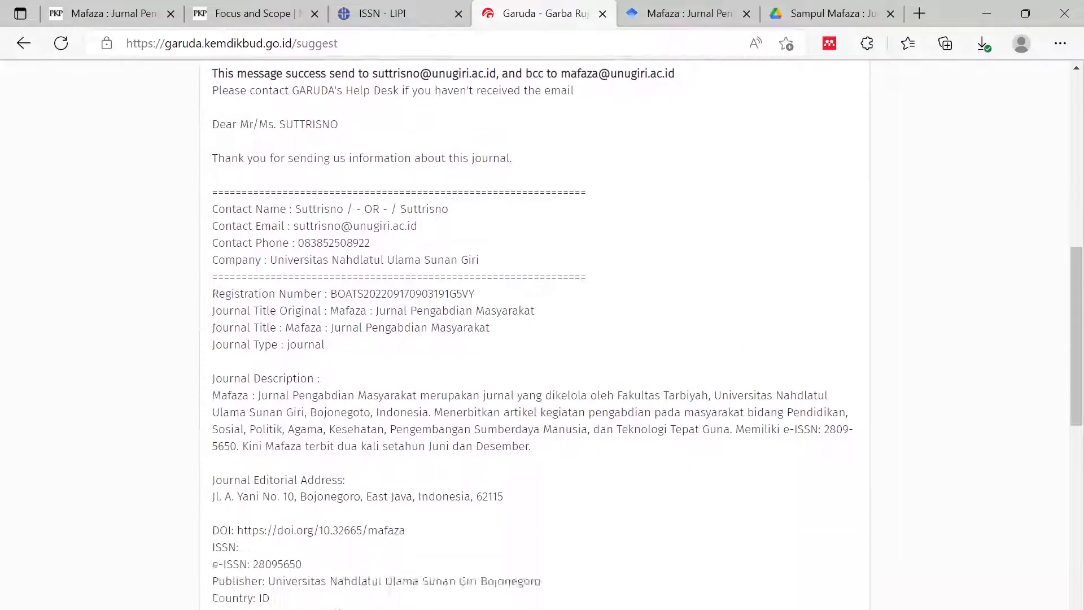
{"action": "scroll", "coordinate": [412, 429], "scroll_direction": "down", "scroll_amount": 5}
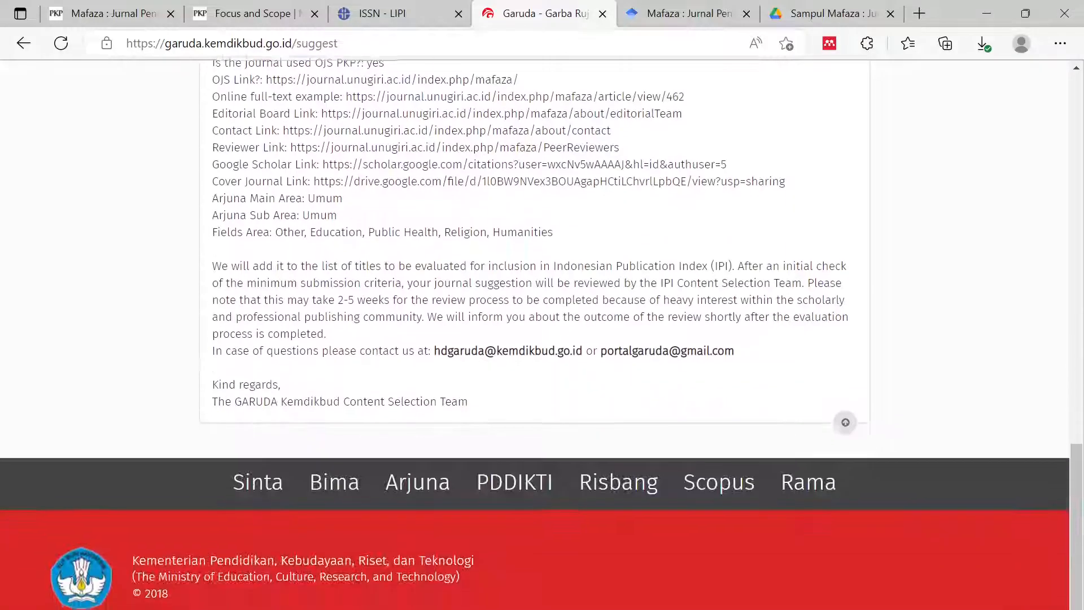
{"action": "scroll", "coordinate": [412, 429], "scroll_direction": "up", "scroll_amount": 16}
{"action": "scroll", "coordinate": [412, 429], "scroll_direction": "up", "scroll_amount": 7}
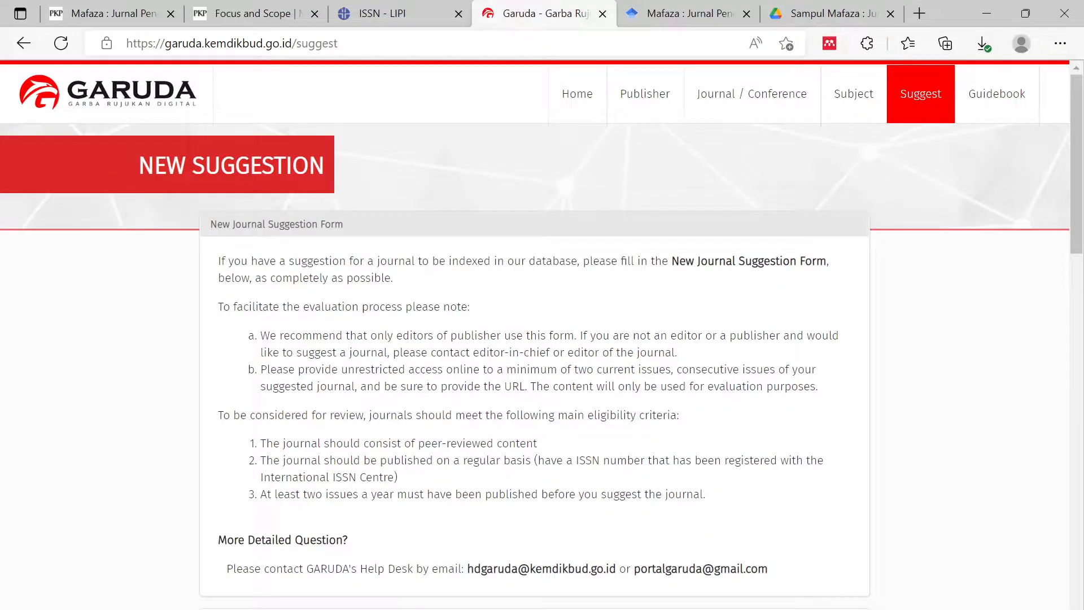
{"action": "scroll", "coordinate": [460, 415], "scroll_direction": "down", "scroll_amount": 2}
{"action": "scroll", "coordinate": [463, 418], "scroll_direction": "up", "scroll_amount": 3}
- Search the indexed journal list with 'ju' and open Jurnal Riset Madrasah Ibtidaiyah (JURMIA)
{"action": "left_click", "coordinate": [768, 109]}
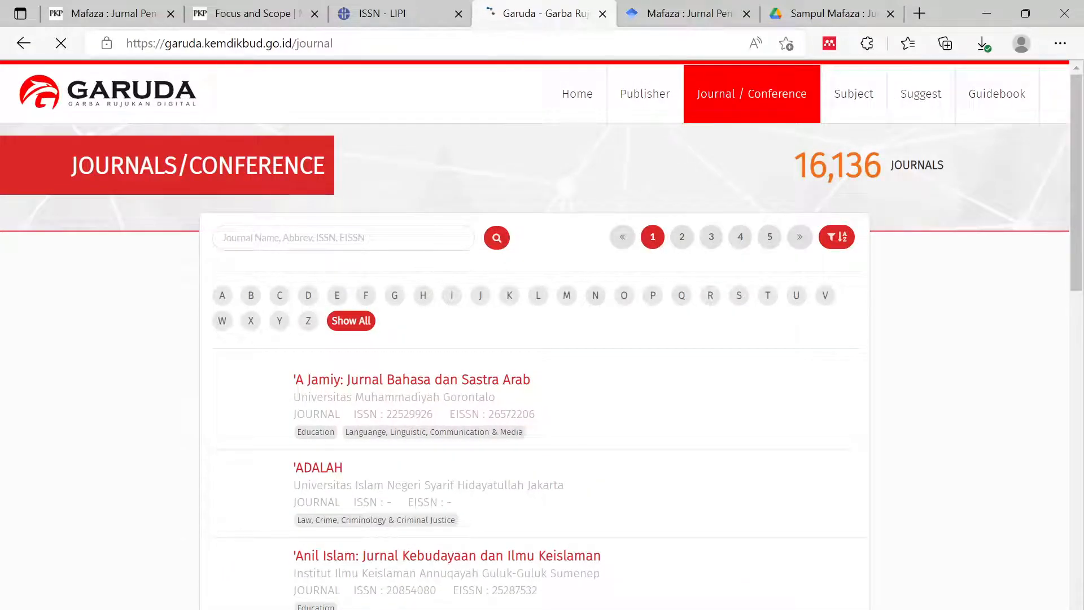
{"action": "left_click", "coordinate": [389, 238]}
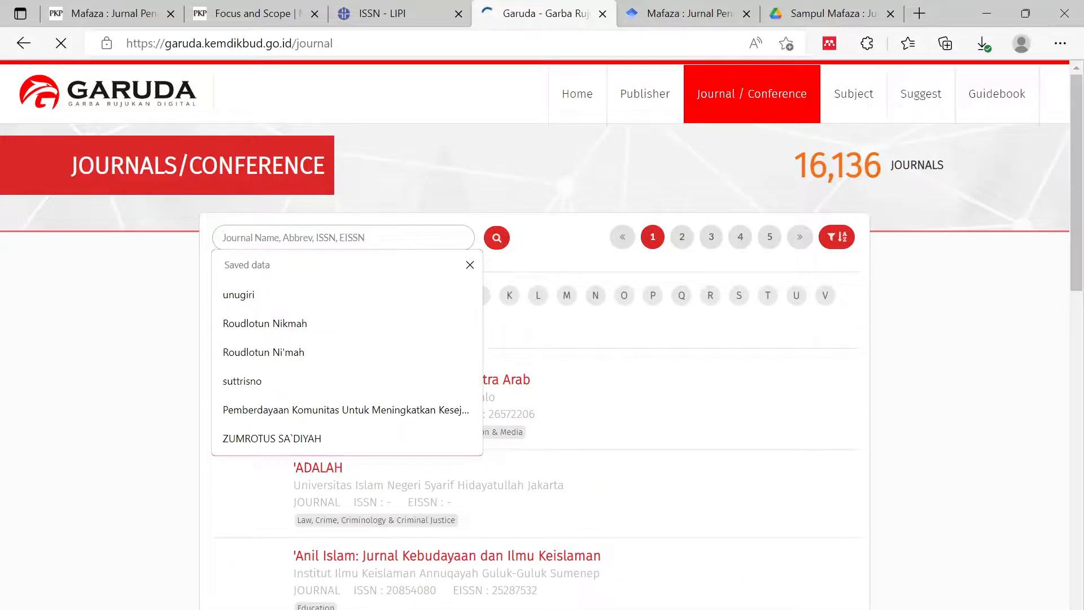
{"action": "type", "text": "ju"}
{"action": "key", "text": "Return"}
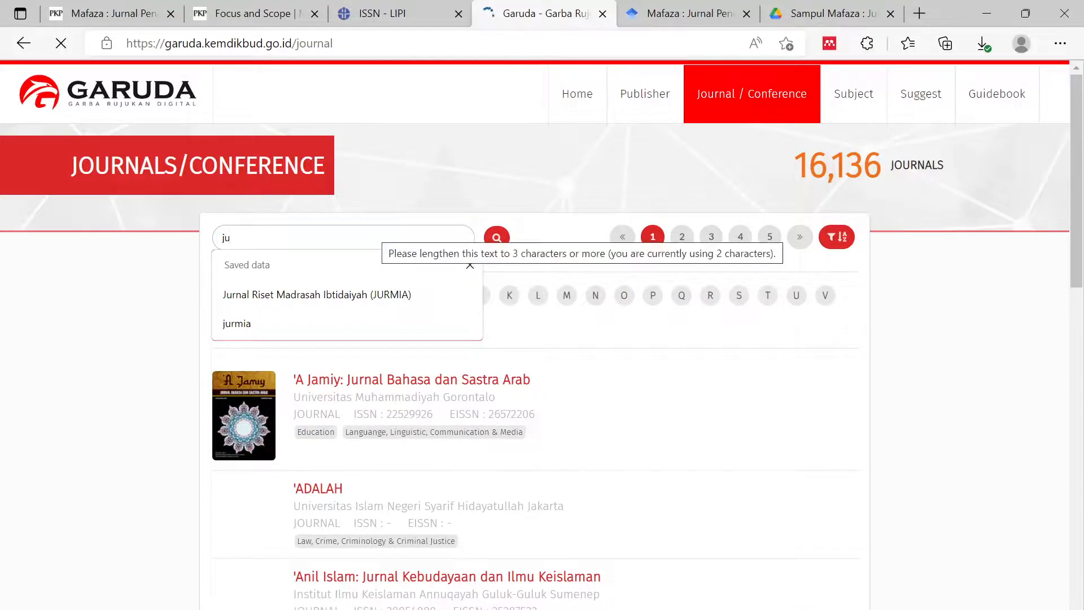
{"action": "left_click", "coordinate": [399, 297]}
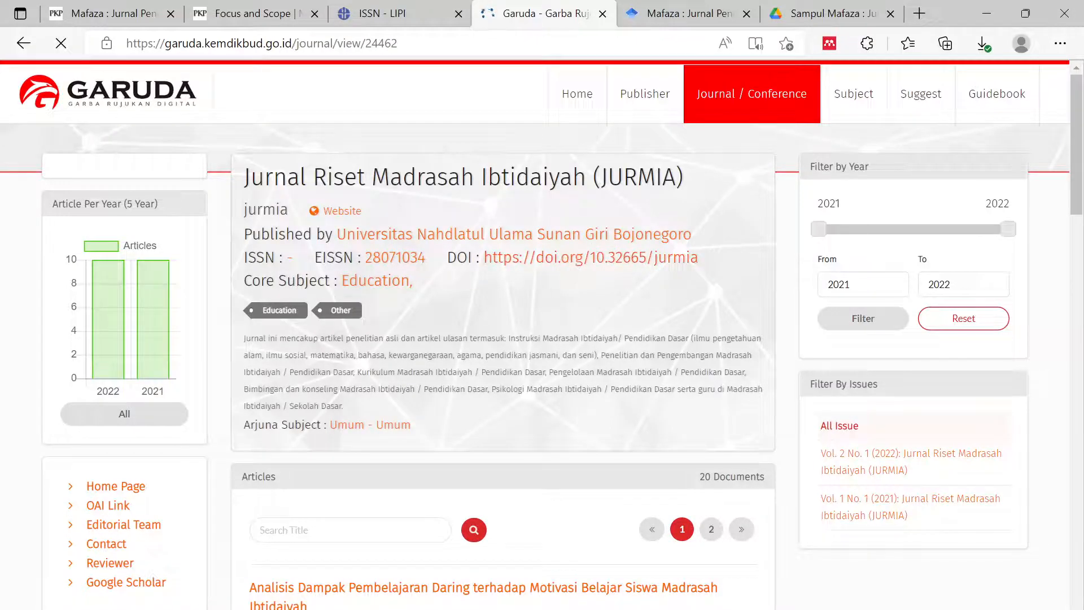
{"action": "scroll", "coordinate": [474, 394], "scroll_direction": "down", "scroll_amount": 5}
{"action": "scroll", "coordinate": [429, 412], "scroll_direction": "up", "scroll_amount": 5}
{"action": "mouse_move", "coordinate": [118, 376]}
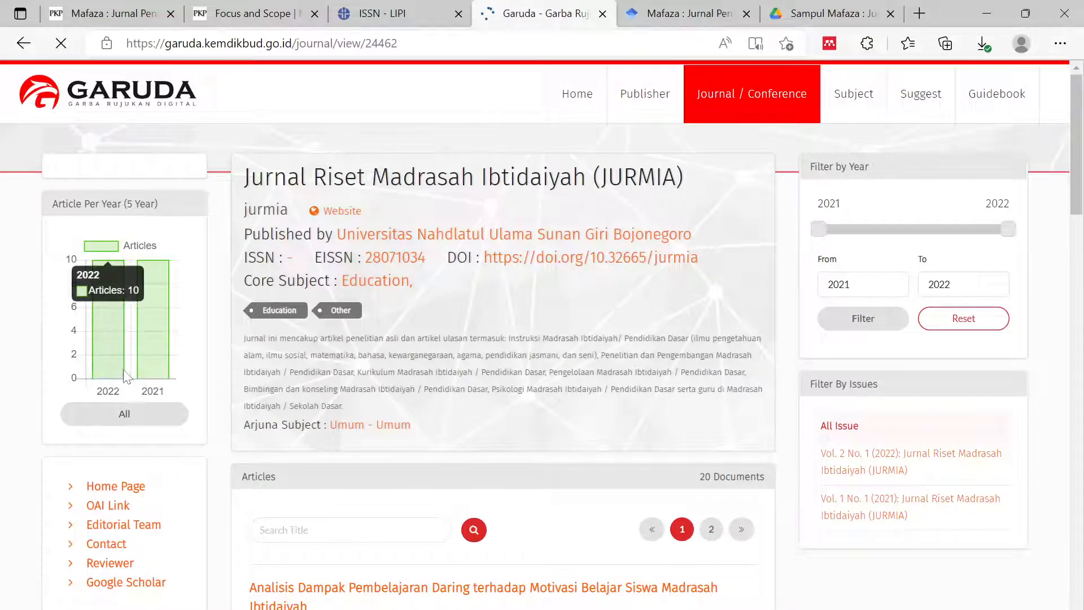
{"action": "scroll", "coordinate": [122, 383], "scroll_direction": "down", "scroll_amount": 2}
{"action": "scroll", "coordinate": [136, 317], "scroll_direction": "down", "scroll_amount": 2}
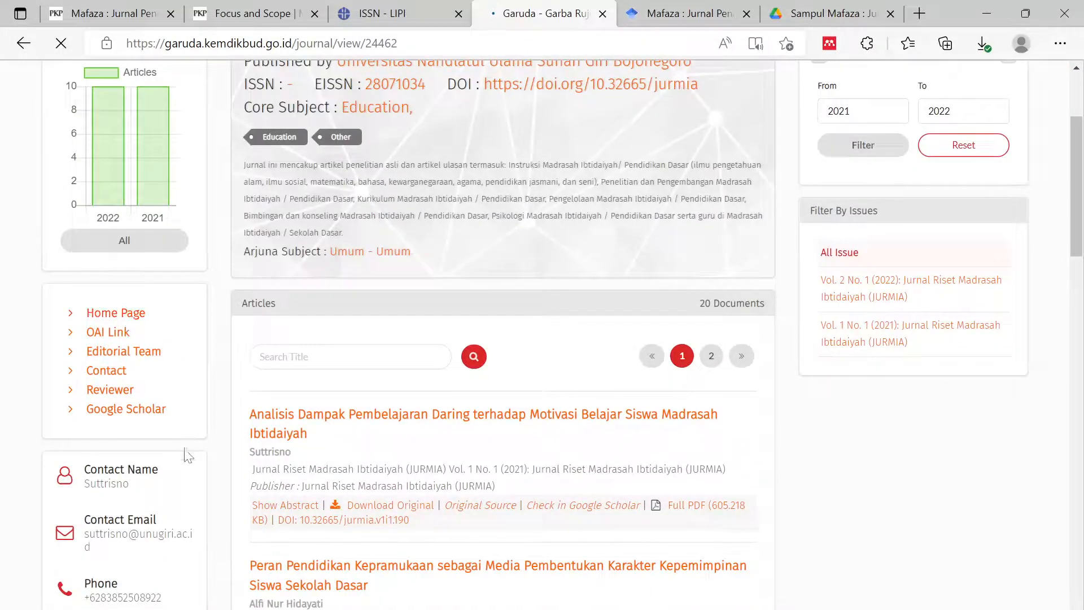
{"action": "scroll", "coordinate": [139, 316], "scroll_direction": "down", "scroll_amount": 3}
{"action": "scroll", "coordinate": [133, 442], "scroll_direction": "down", "scroll_amount": 2}
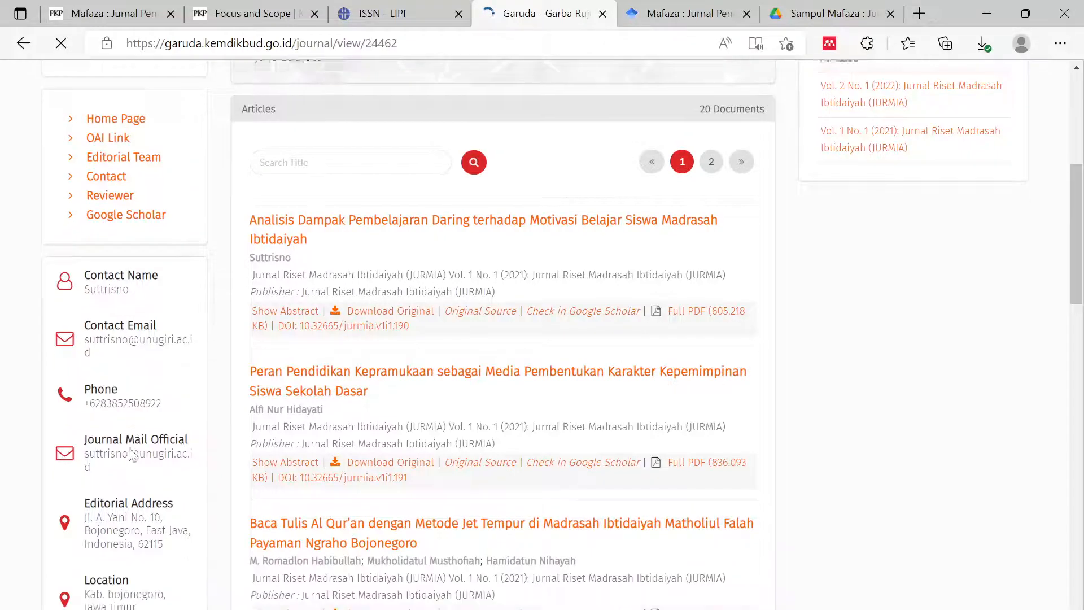
{"action": "scroll", "coordinate": [133, 452], "scroll_direction": "down", "scroll_amount": 2}
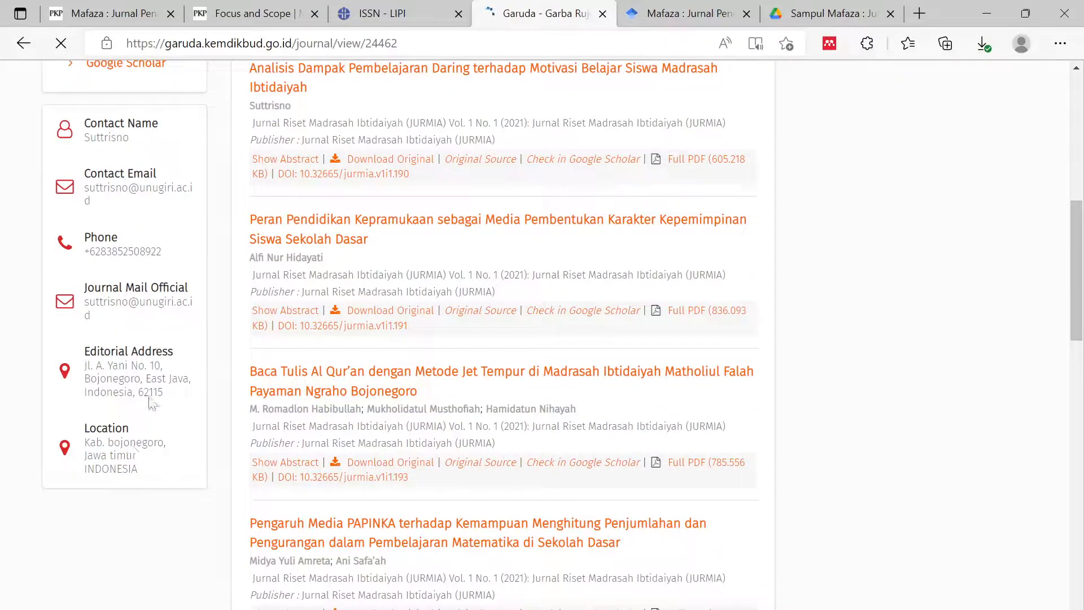
{"action": "scroll", "coordinate": [459, 399], "scroll_direction": "down", "scroll_amount": 15}
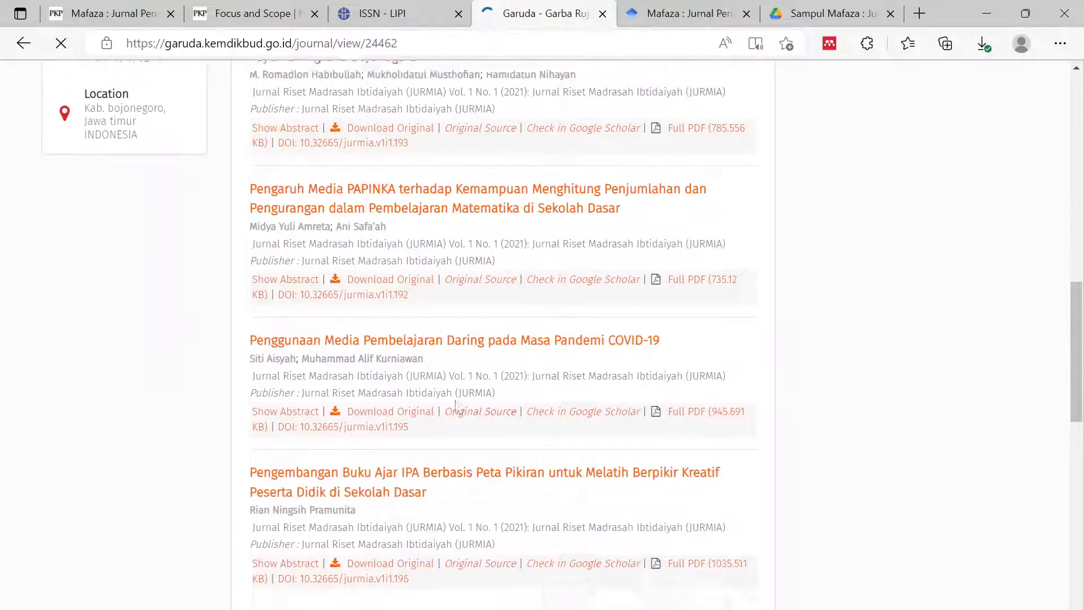
{"action": "scroll", "coordinate": [512, 451], "scroll_direction": "down", "scroll_amount": 7}
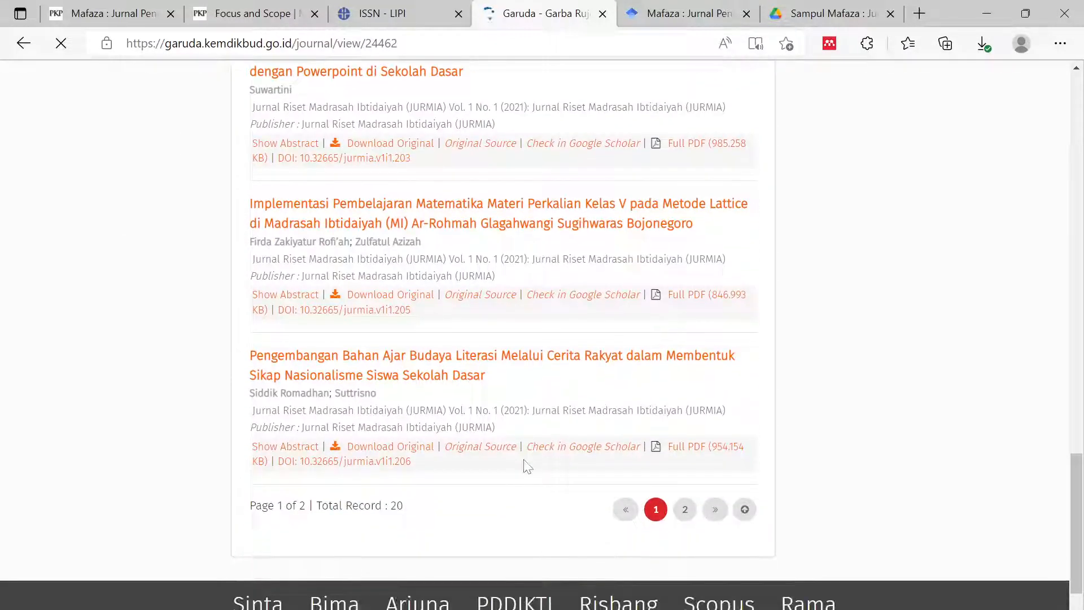
{"action": "scroll", "coordinate": [525, 455], "scroll_direction": "up", "scroll_amount": 20}
{"action": "scroll", "coordinate": [525, 460], "scroll_direction": "up", "scroll_amount": 15}
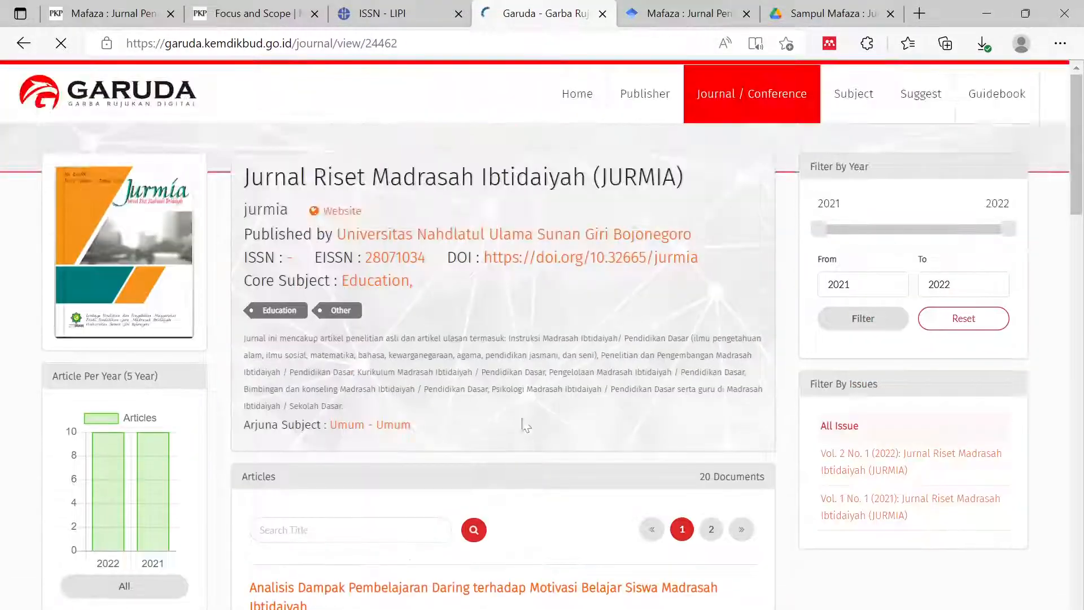